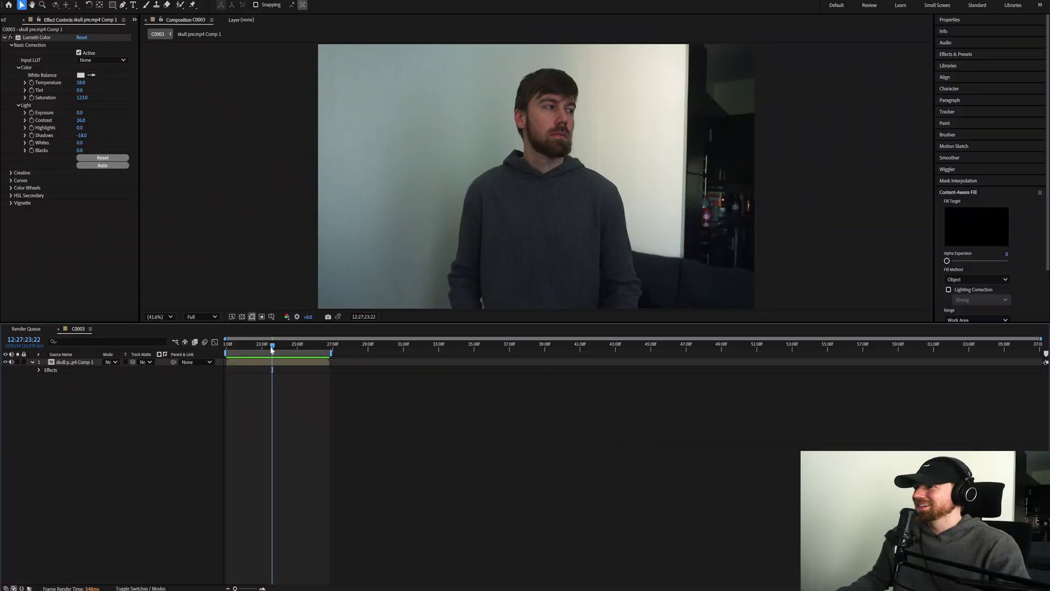
left_click_drag(272, 348, 278, 348)
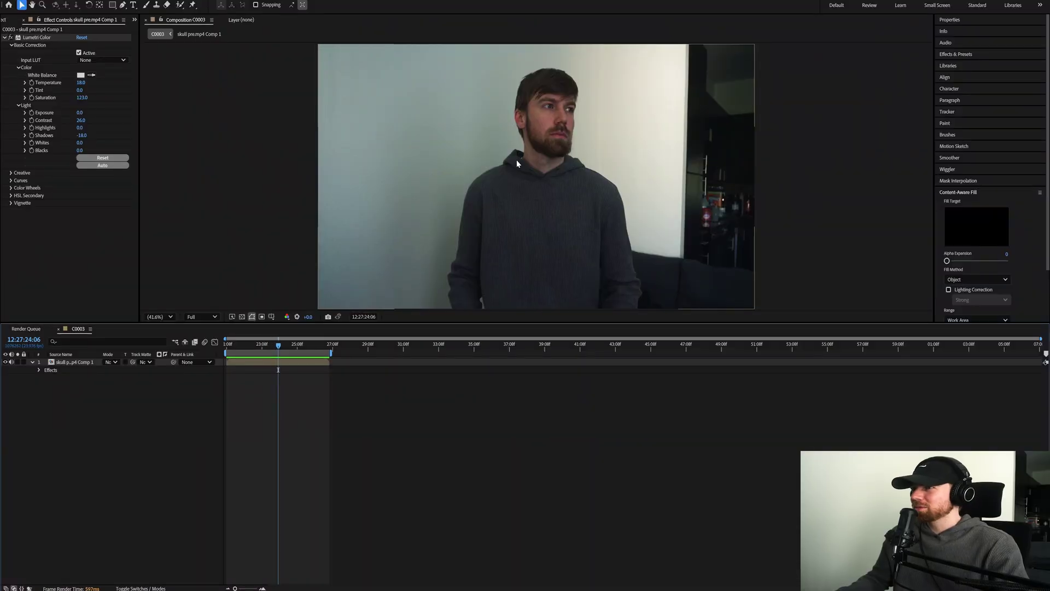
scroll(563, 117, "up", 1)
scroll(574, 182, "up", 3)
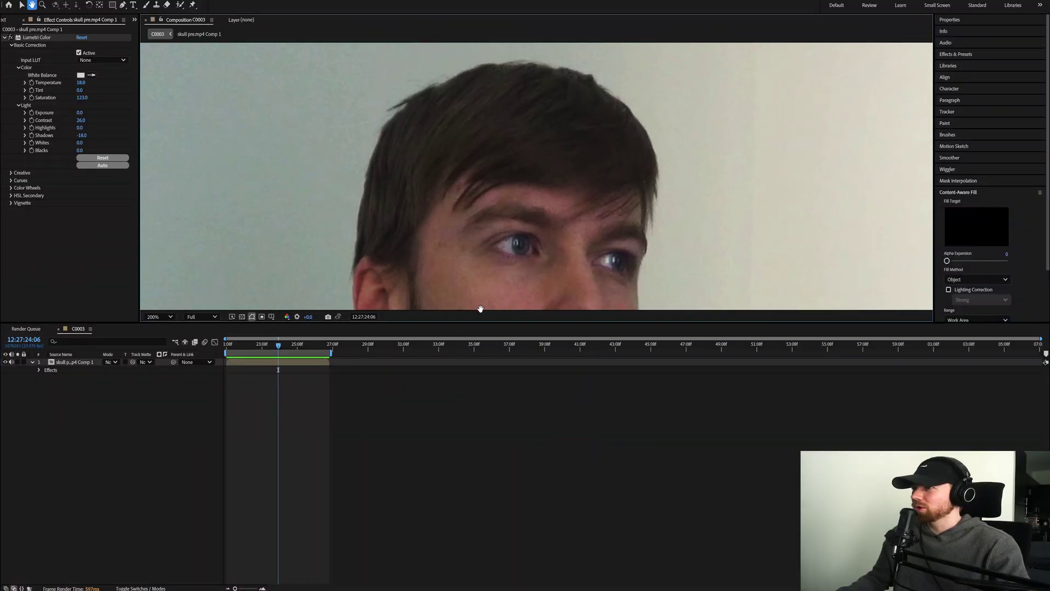
scroll(479, 307, "down", 6)
scroll(502, 251, "up", 1)
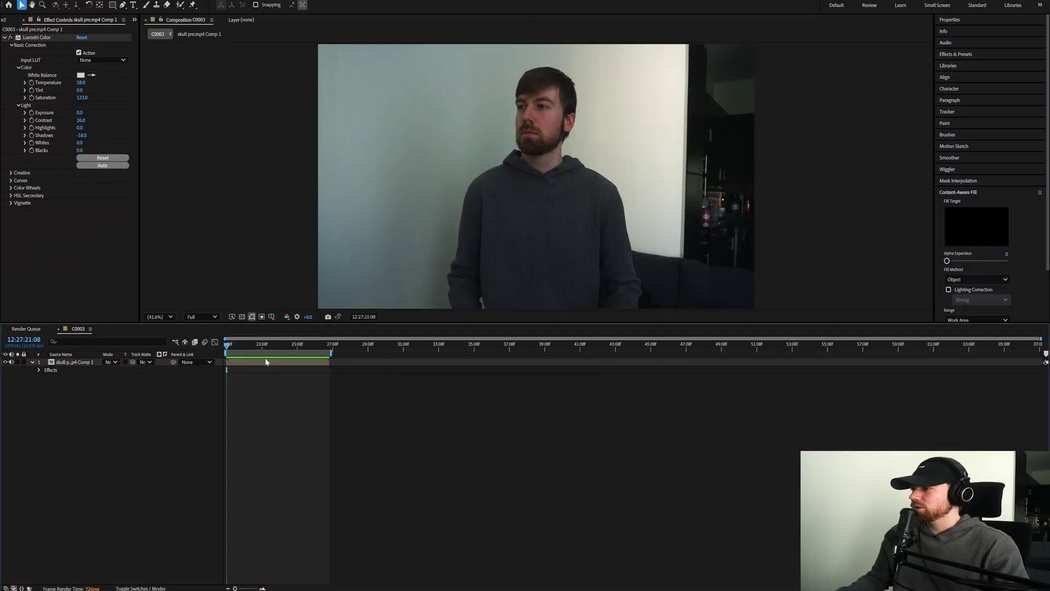
- Draw a closed Pen tool mask around the head and neck, following the hood's neckline, on the skull pre.mp4 Comp 1 layer
left_click(271, 362)
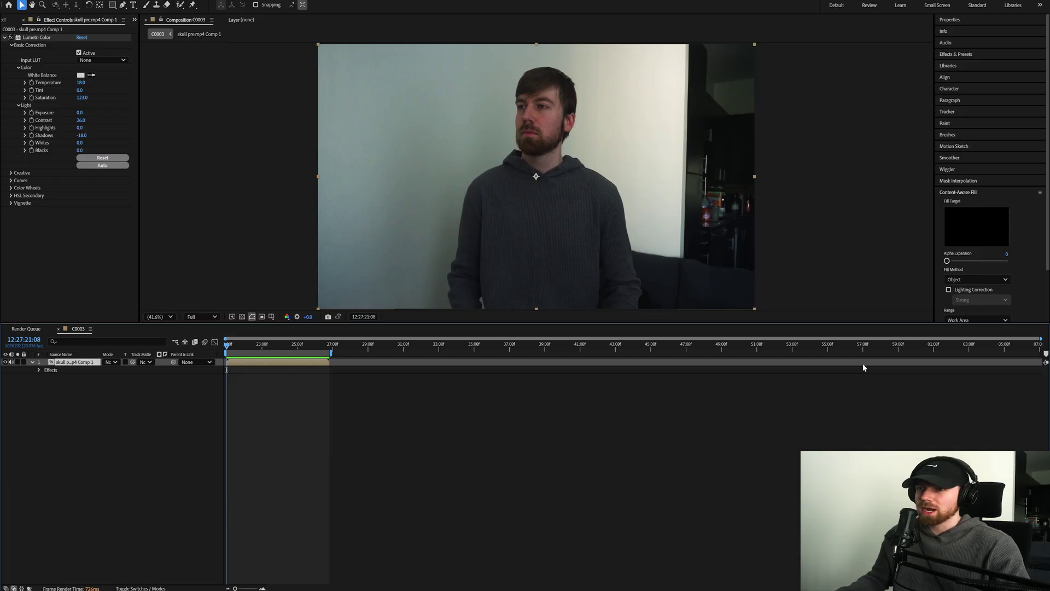
left_click(122, 4)
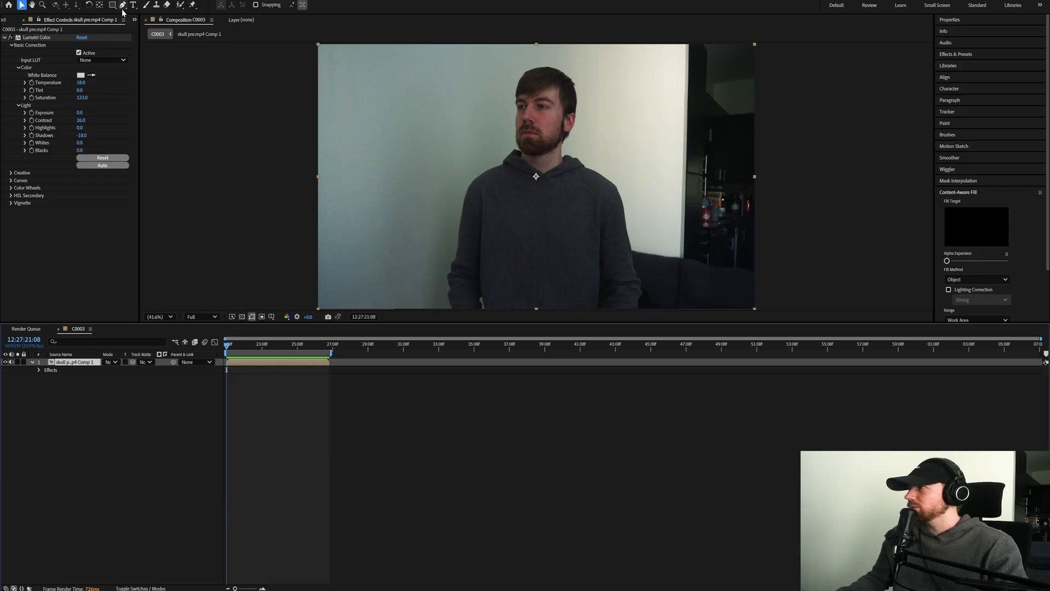
scroll(469, 163, "up", 3)
left_click_drag(436, 129, 461, 151)
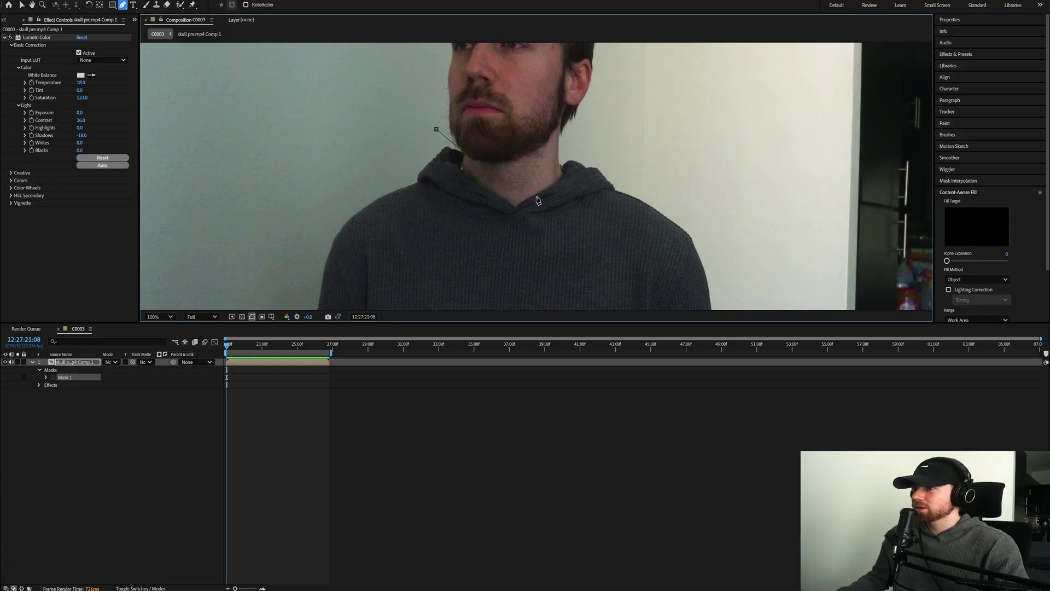
left_click_drag(590, 164, 572, 251)
left_click(593, 85)
left_click_drag(593, 85, 641, 165)
left_click(590, 100)
left_click(475, 100)
left_click(451, 239)
left_click(465, 300)
key("shift+slash")
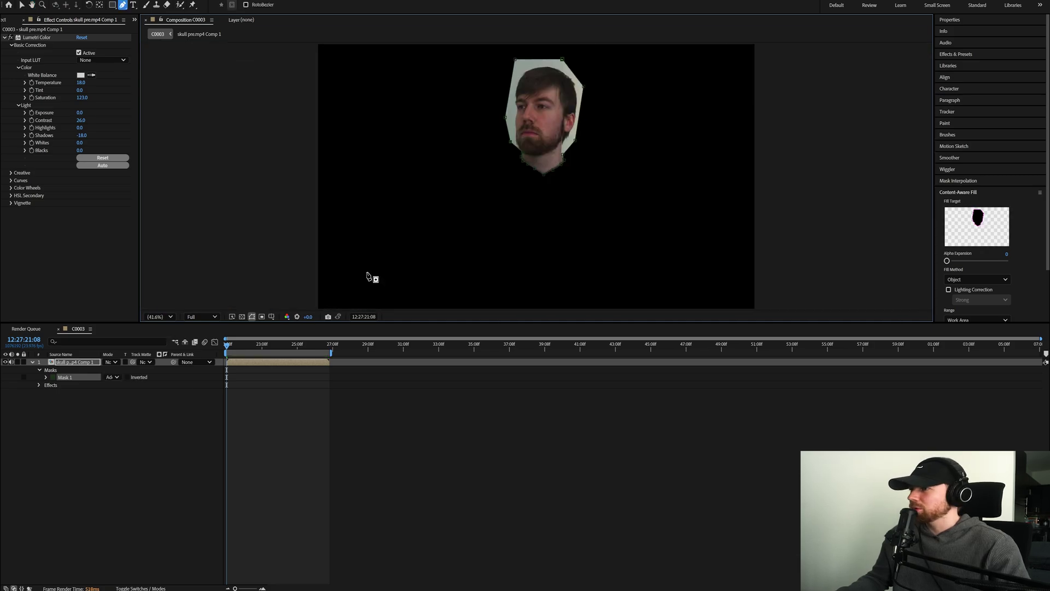
- Set the head mask's mode to Subtract so the head is cut out of the footage
left_click_drag(265, 347, 298, 346)
left_click(376, 412)
left_click(280, 361)
key("Home")
left_click(127, 377)
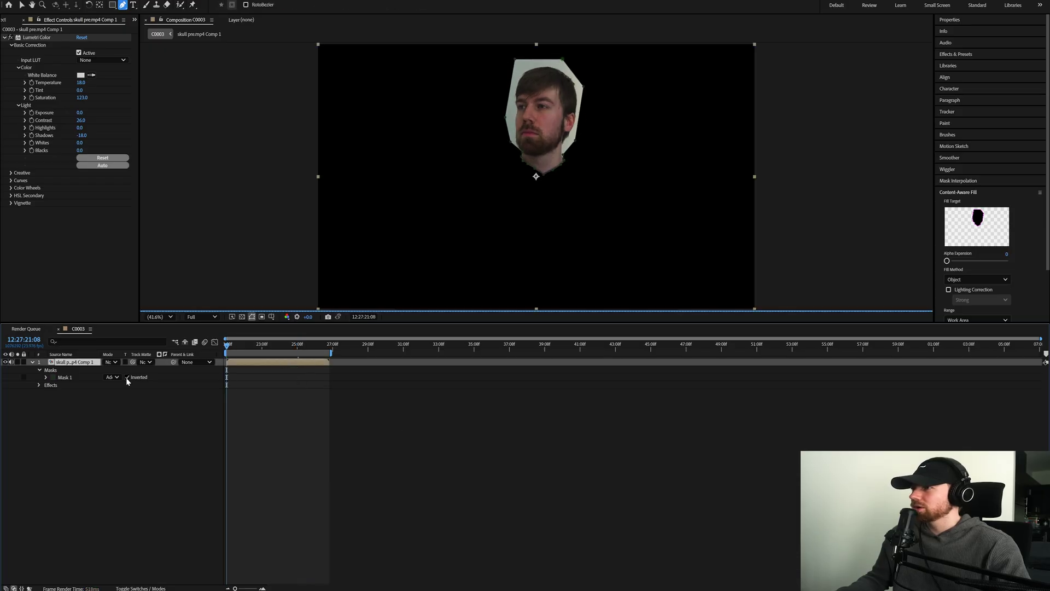
left_click(127, 377)
left_click(110, 378)
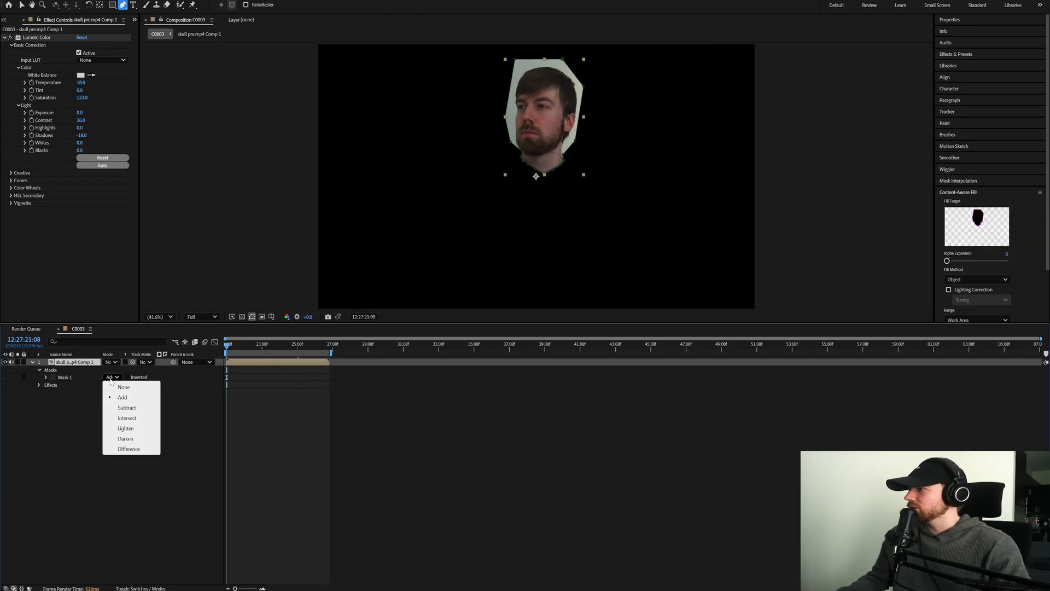
left_click(127, 409)
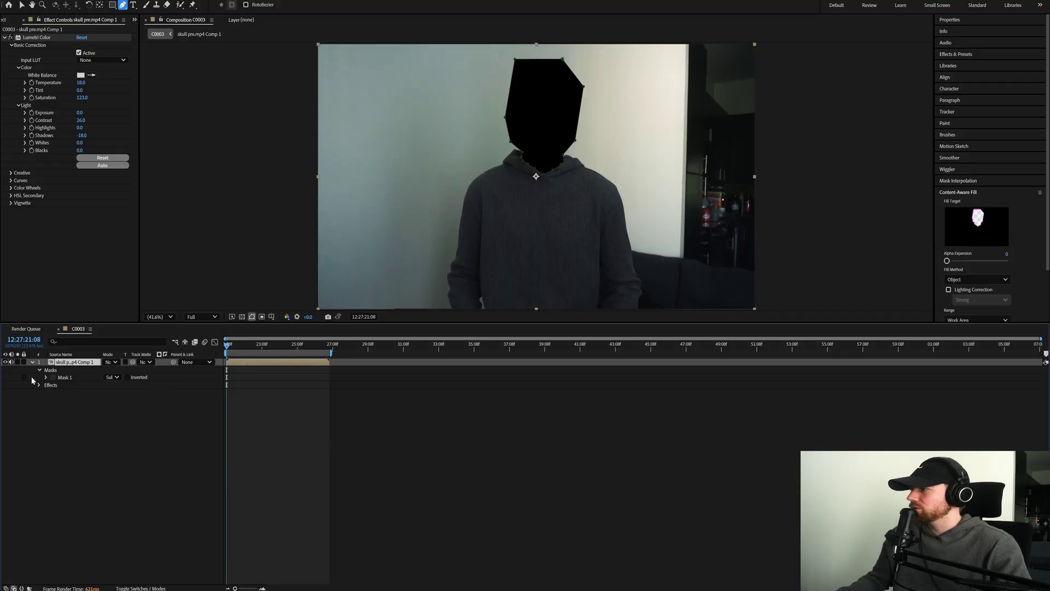
left_click(51, 371)
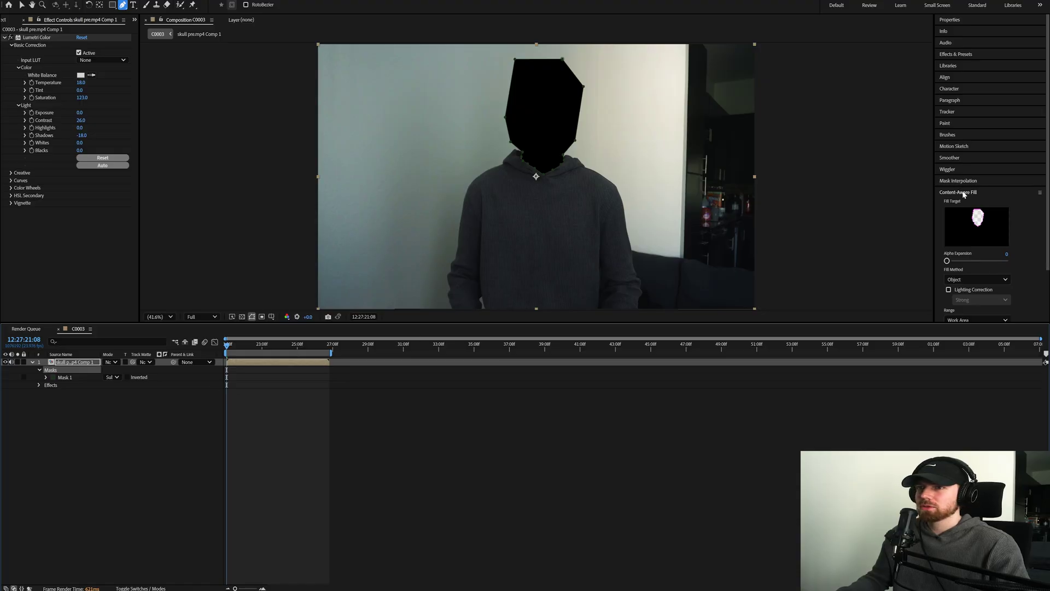
scroll(964, 194, "down", 2)
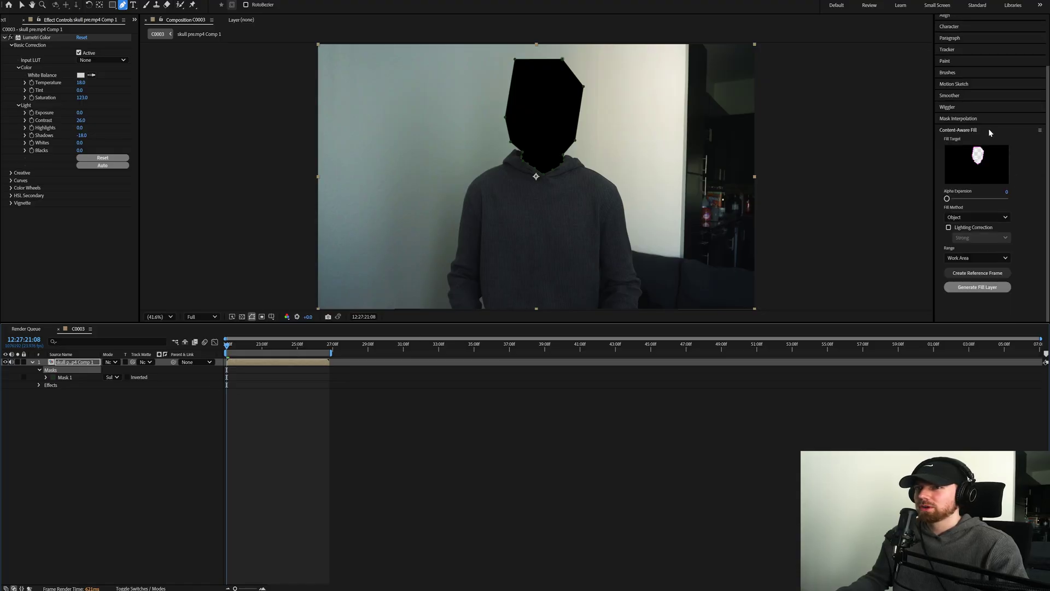
left_click(154, 0)
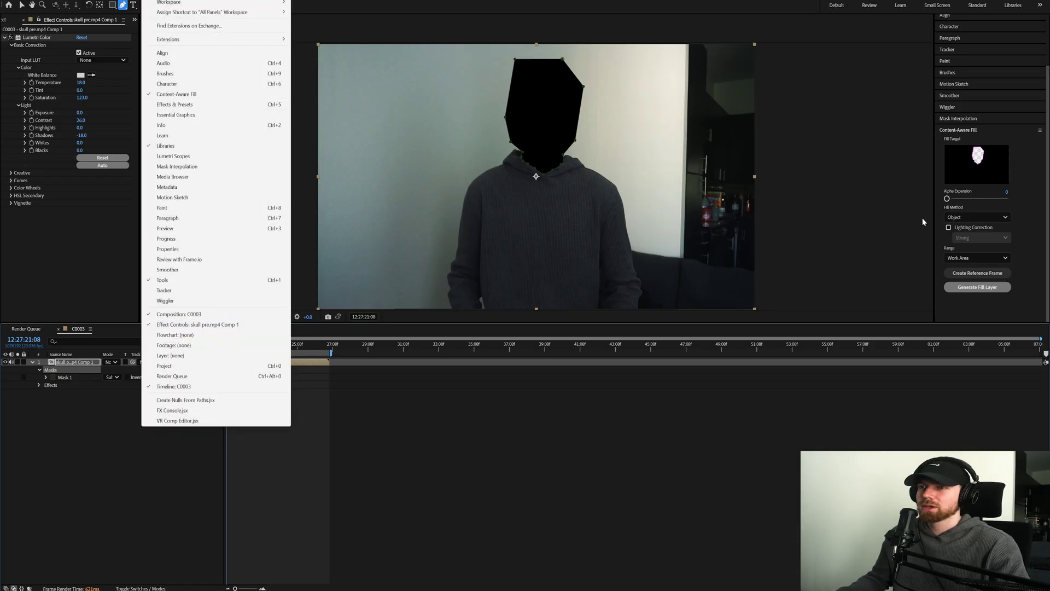
left_click(982, 131)
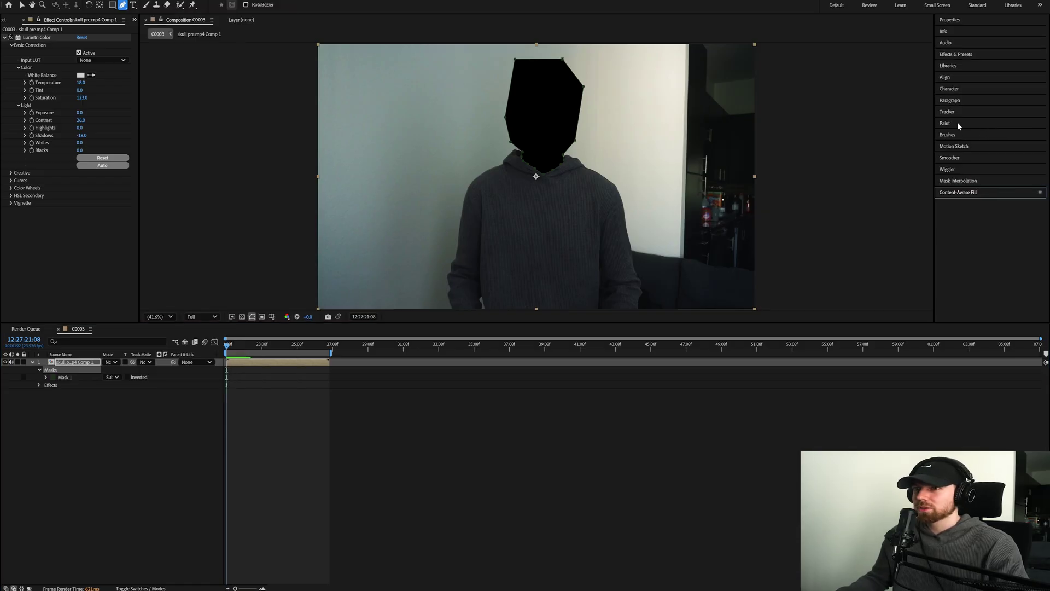
left_click(958, 192)
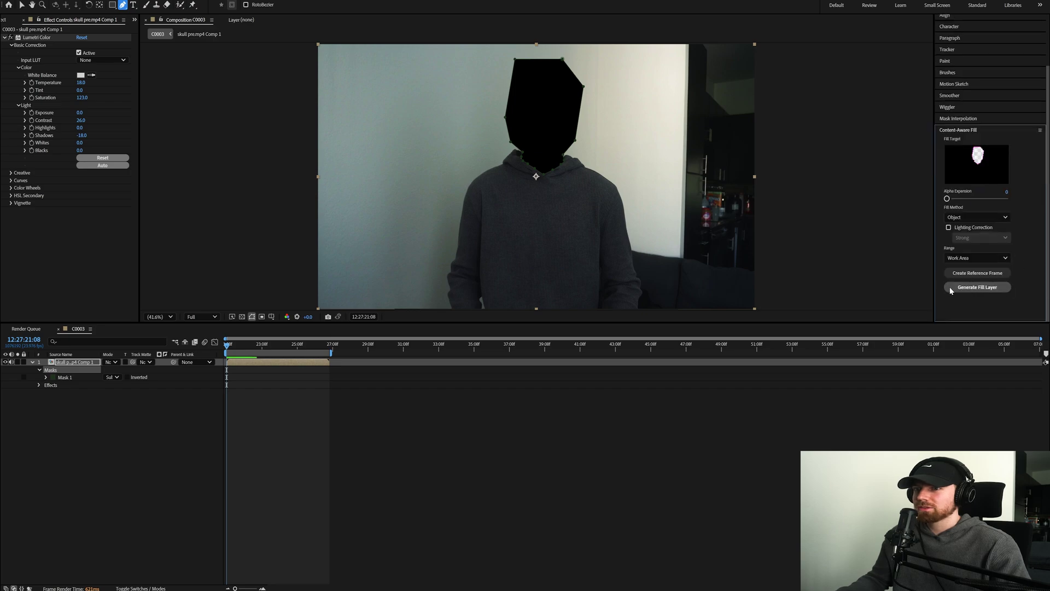
left_click(1041, 132)
left_click(982, 132)
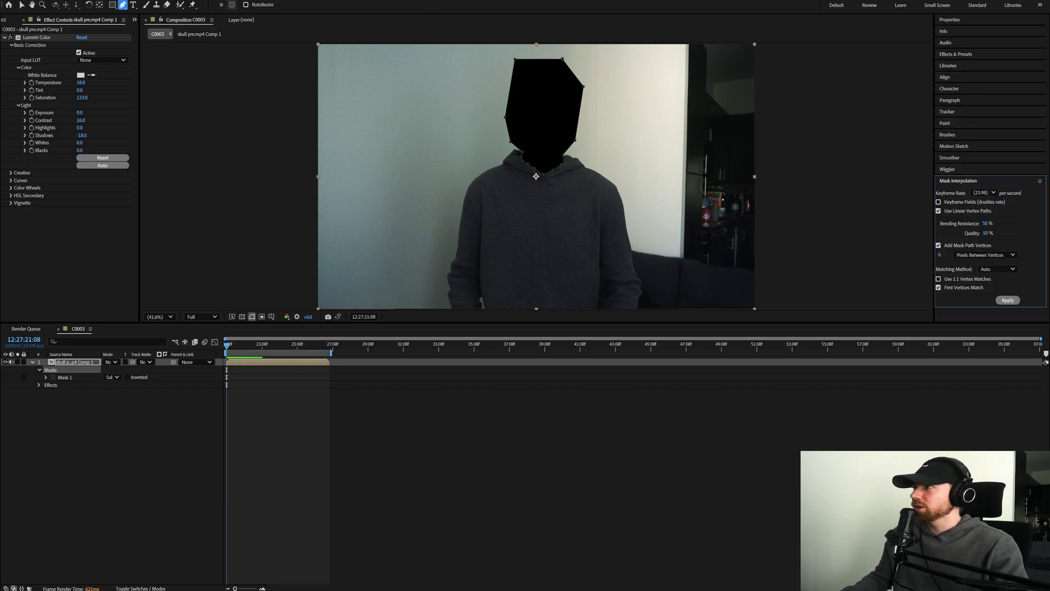
- Show the Content-Aware Fill settings and generate a fill layer with the Object method over the Work Area range
key("alt+w")
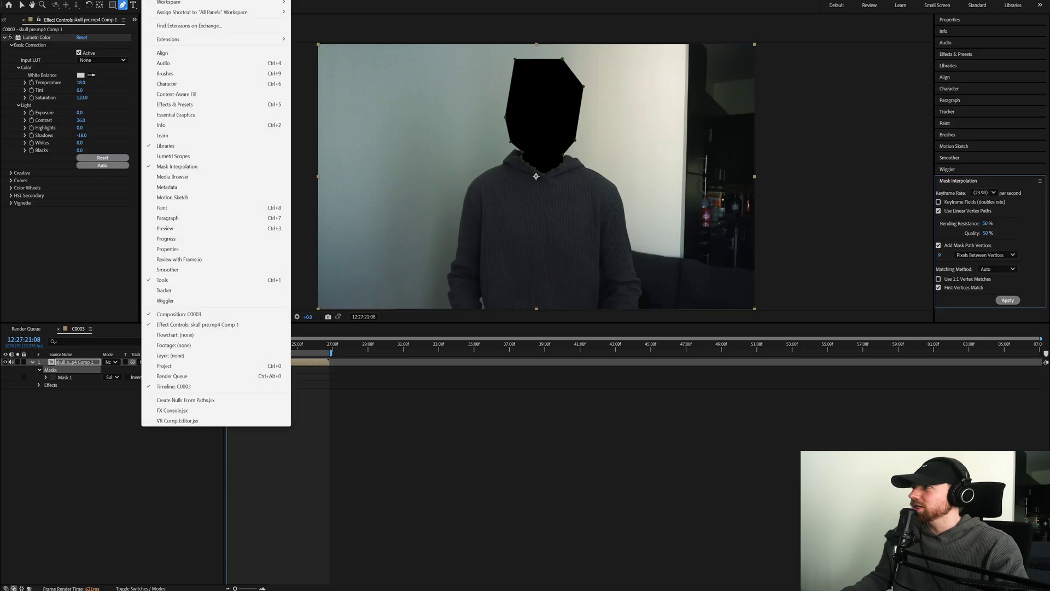
left_click(171, 94)
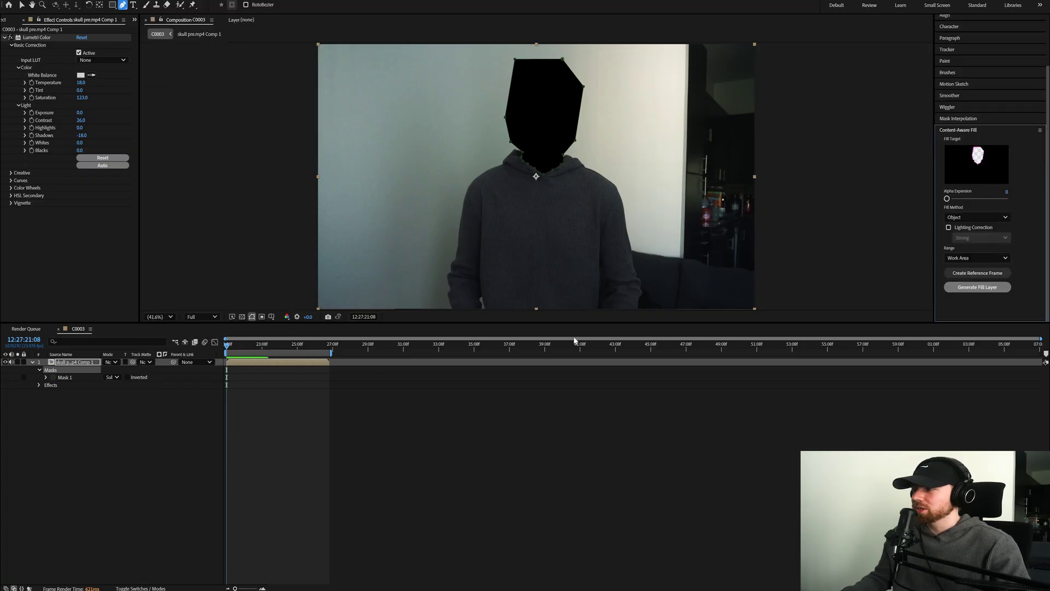
left_click(225, 349)
left_click(235, 364)
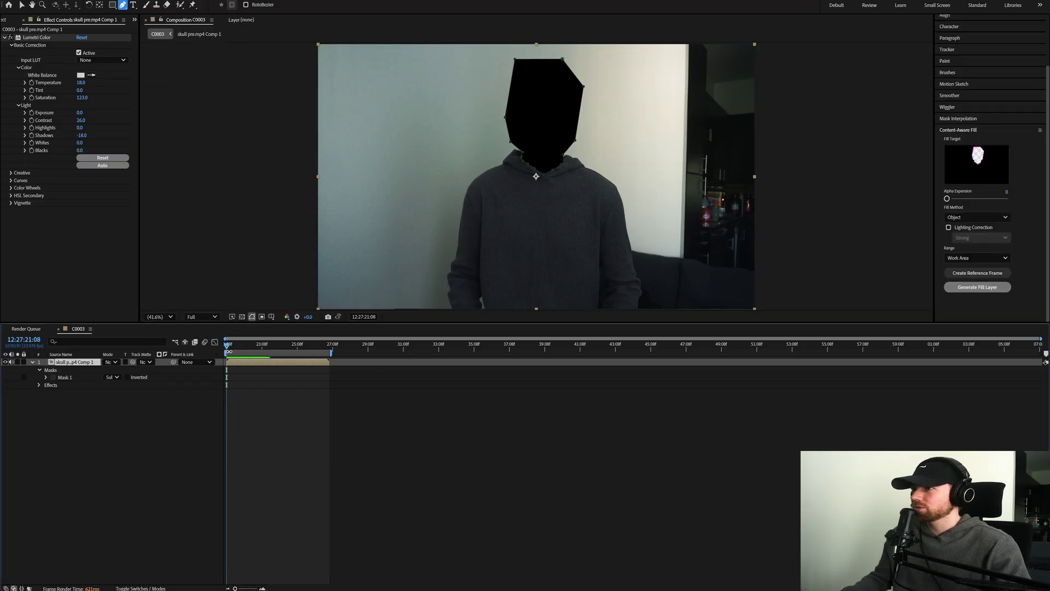
left_click(980, 290)
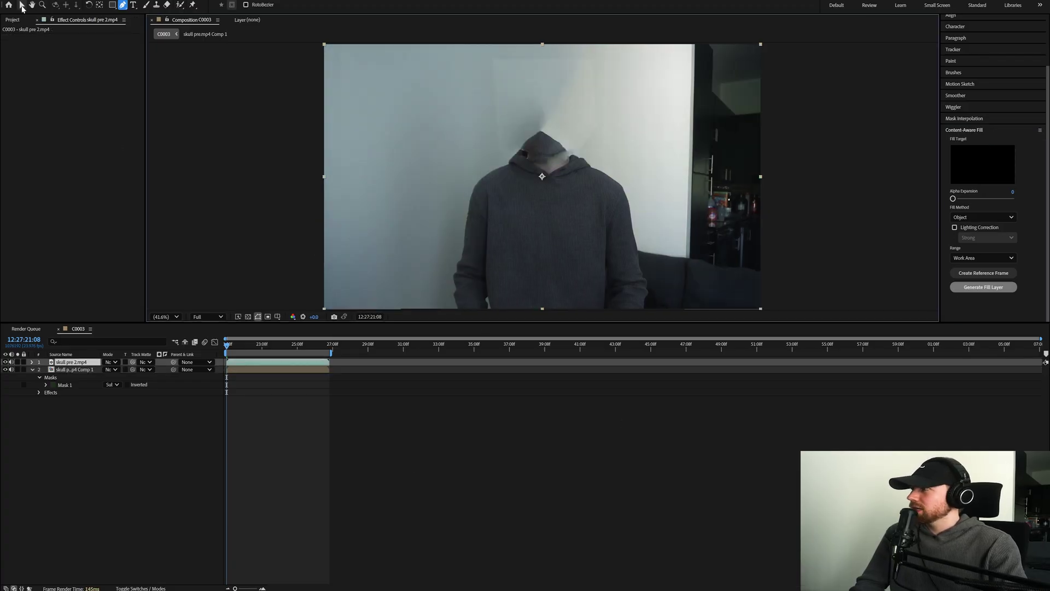
- Compare the headless skull pre 2.mp4 layer with the original by toggling its visibility, and inspect the filled neck area up close
left_click(22, 6)
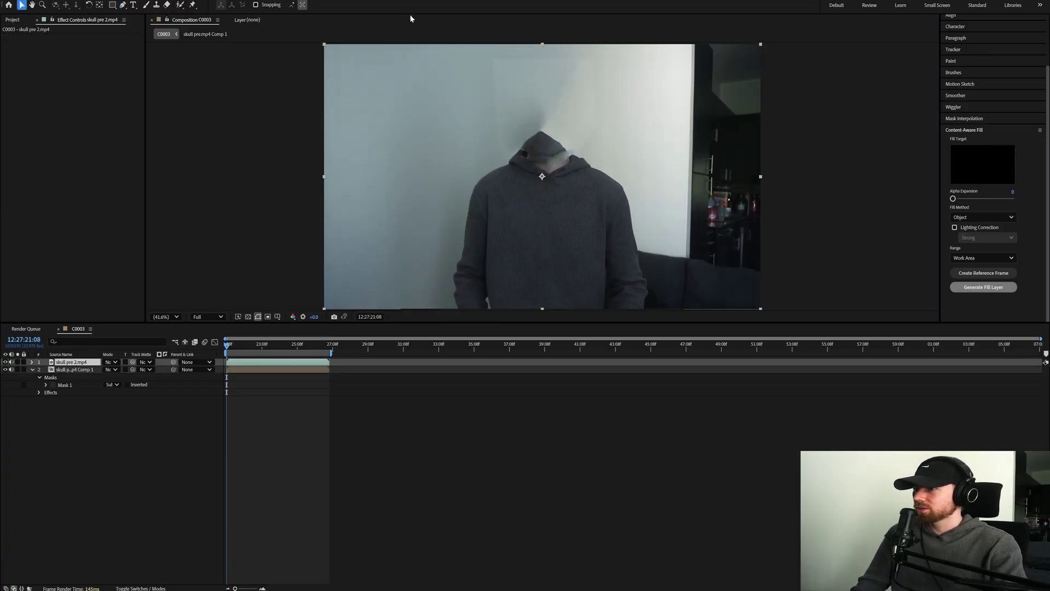
left_click(281, 371)
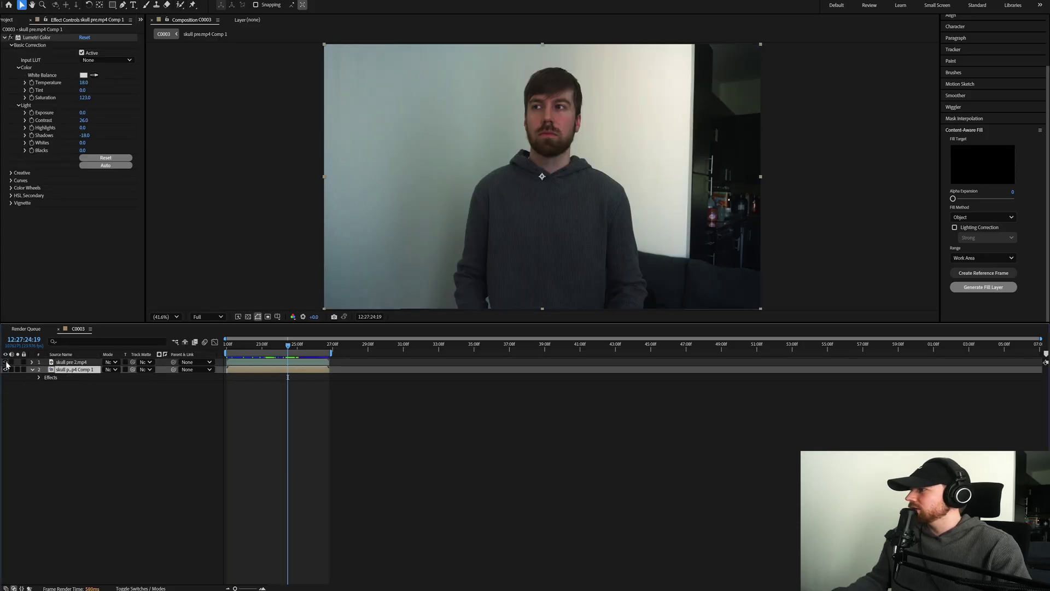
left_click(6, 362)
left_click(6, 362)
left_click(6, 362)
left_click(6, 362)
left_click(6, 362)
scroll(531, 181, "up", 2)
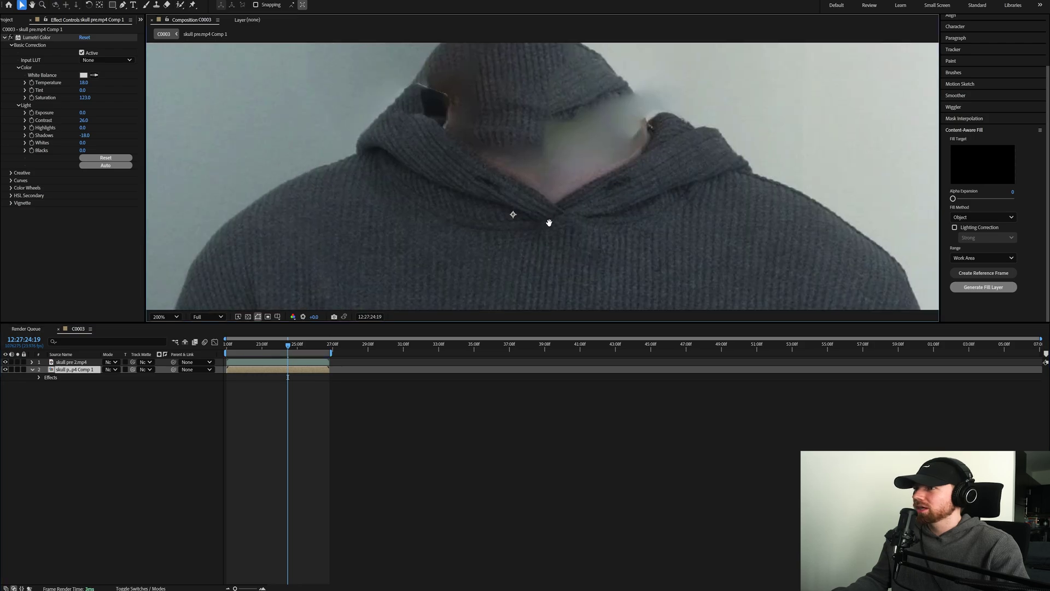
scroll(489, 195, "down", 6)
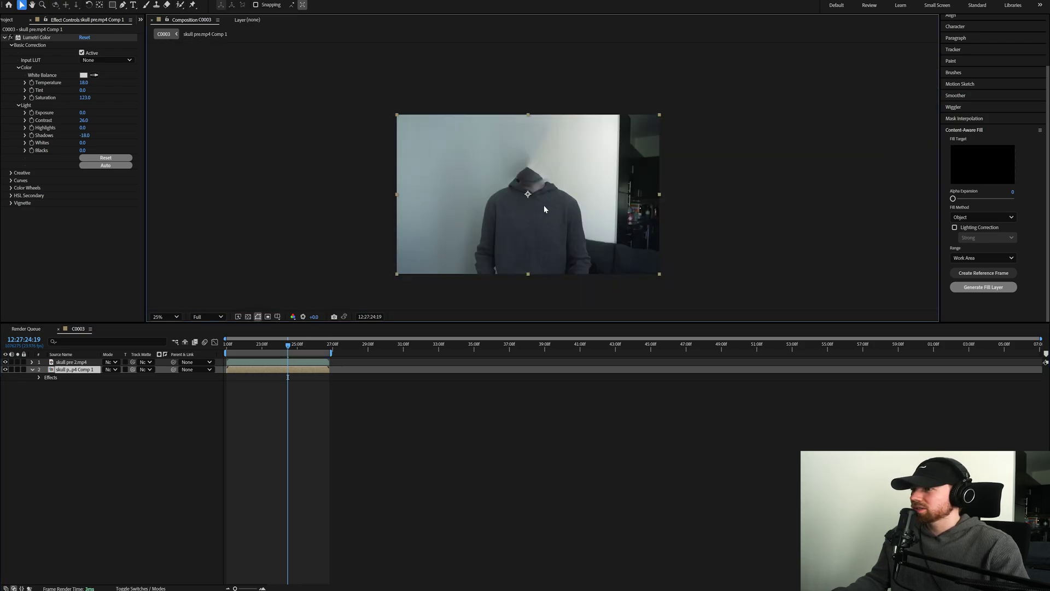
scroll(543, 190, "up", 2)
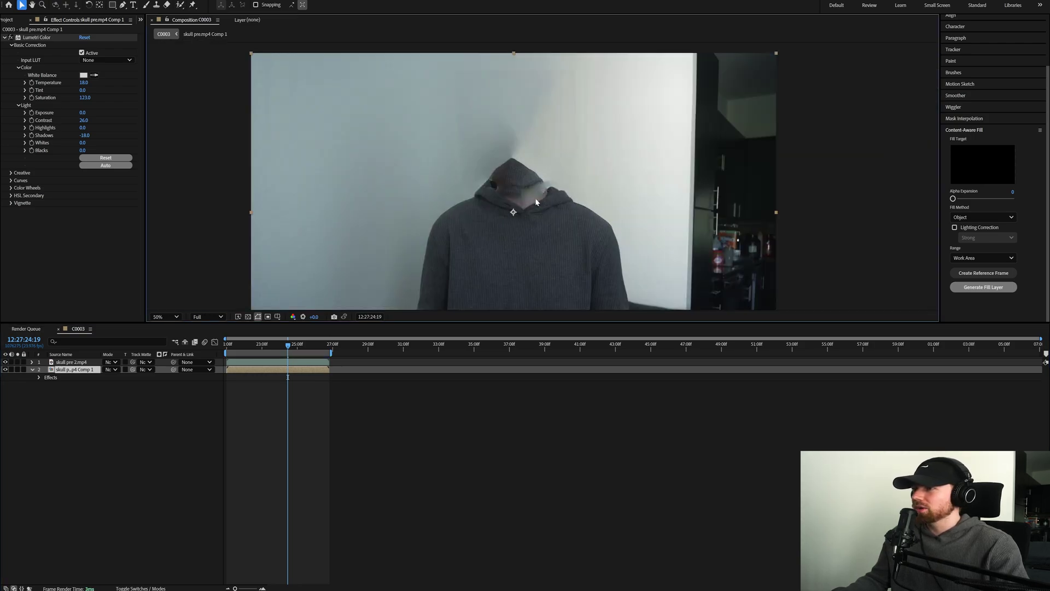
left_click(165, 317)
left_click(170, 331)
left_click(346, 408)
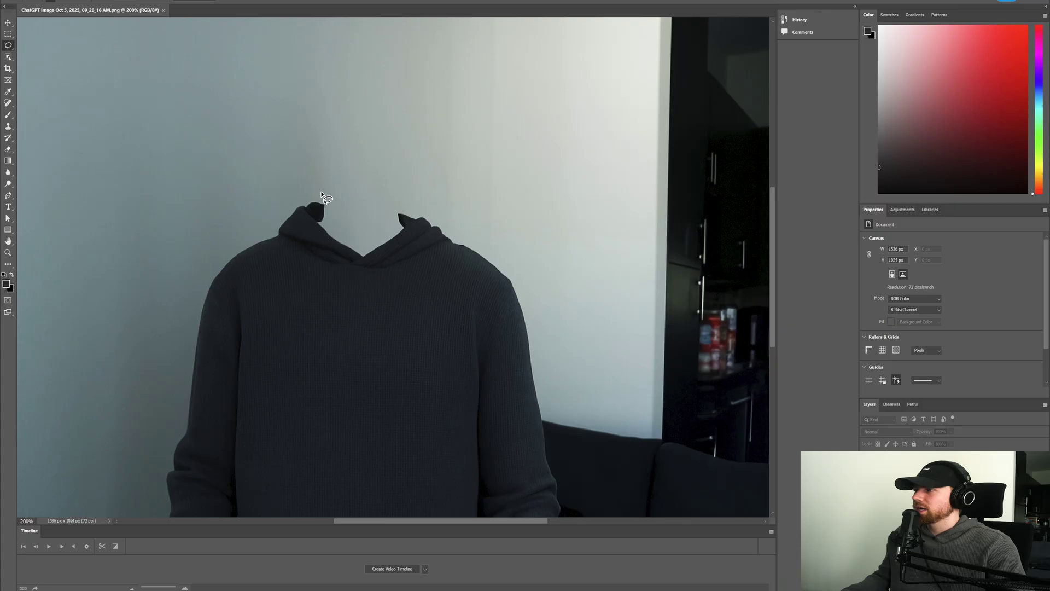
- In Photoshop, lasso the hoodie's neck opening, run Generative Fill with the prompt "add chain", and choose the third variation
mouse_move(323, 253)
left_mouse_down()
mouse_move(358, 261)
mouse_move(414, 242)
left_mouse_up()
left_click_drag(381, 188, 323, 196)
left_click(32, 1)
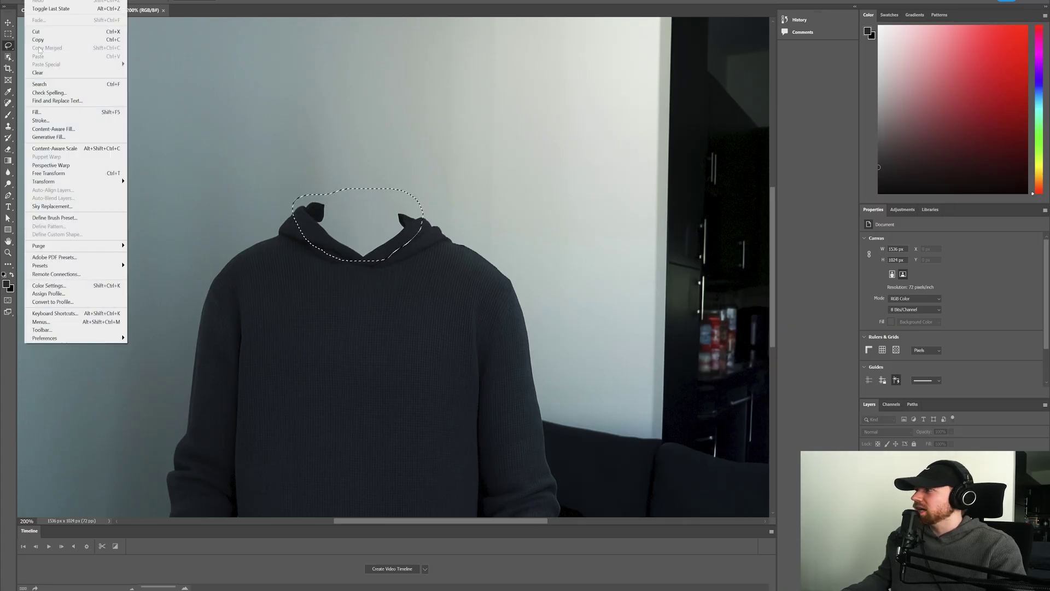
left_click(48, 137)
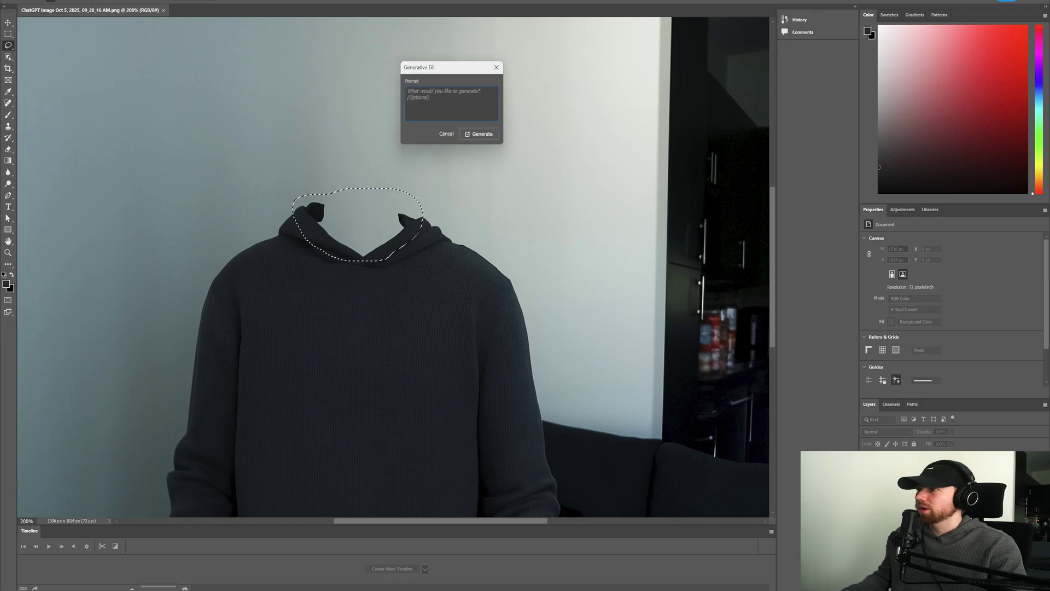
type("add cahin")
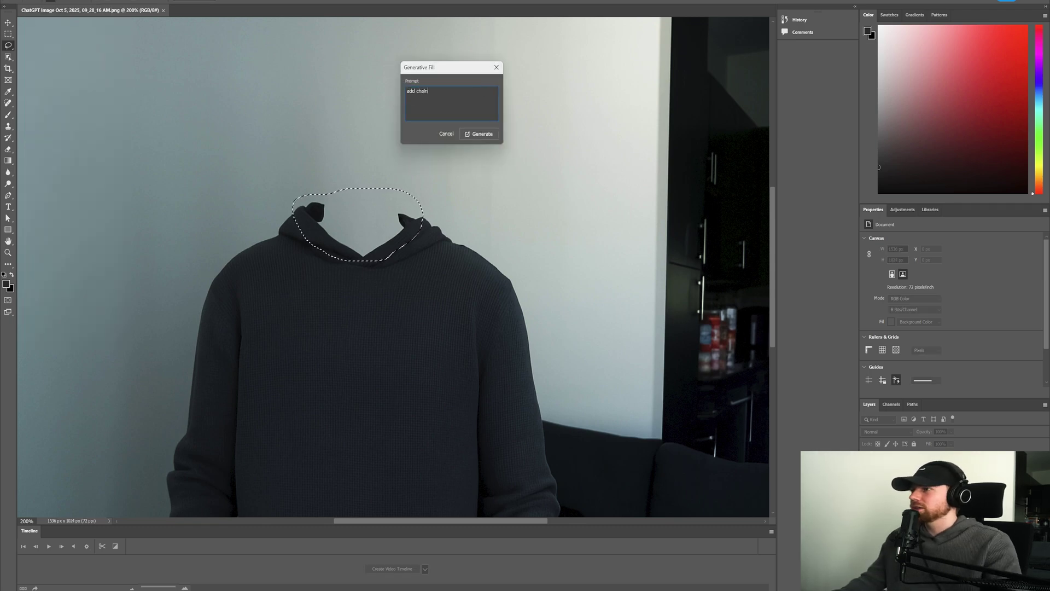
left_click(482, 134)
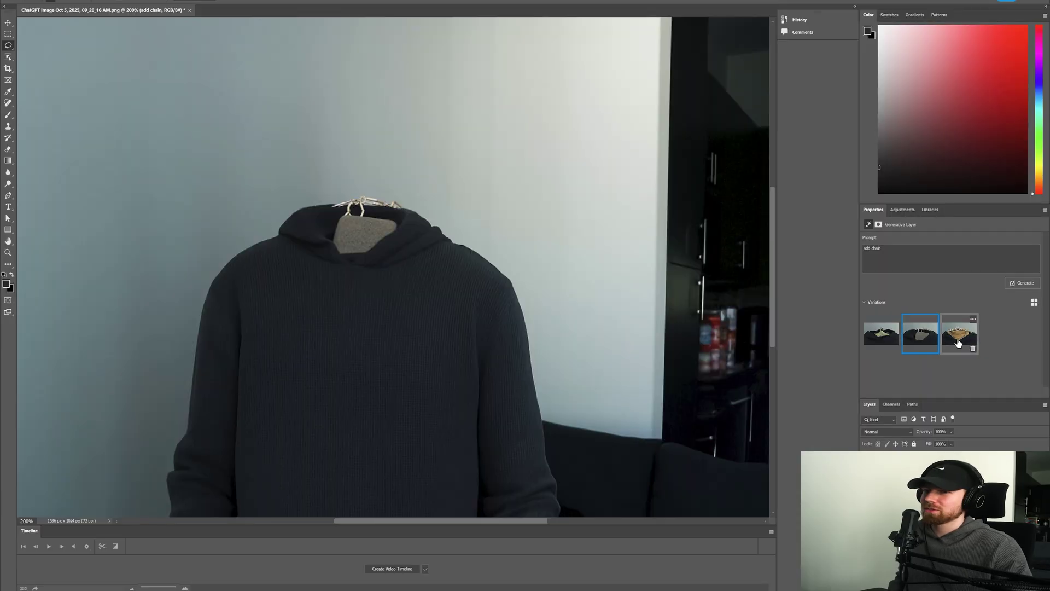
left_click(960, 342)
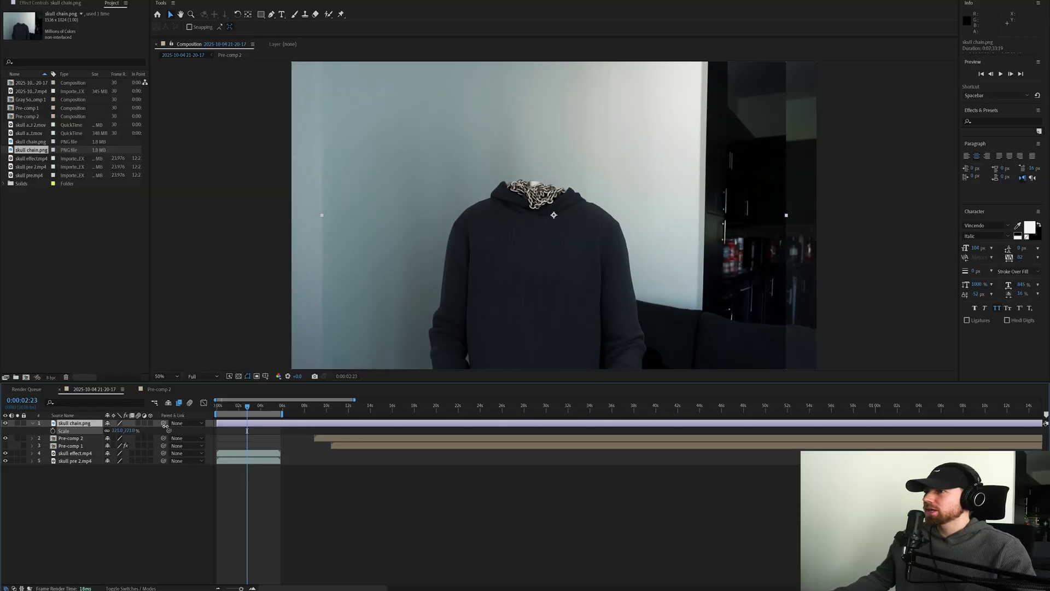
- In After Effects, scale the skull chain.png layer up to about 277% and reposition it to match the hoodie in the footage
left_click_drag(123, 431, 261, 428)
left_click_drag(521, 195, 542, 223)
- Hide the skull chain.png and skull effect.mp4 layers
left_click(5, 423)
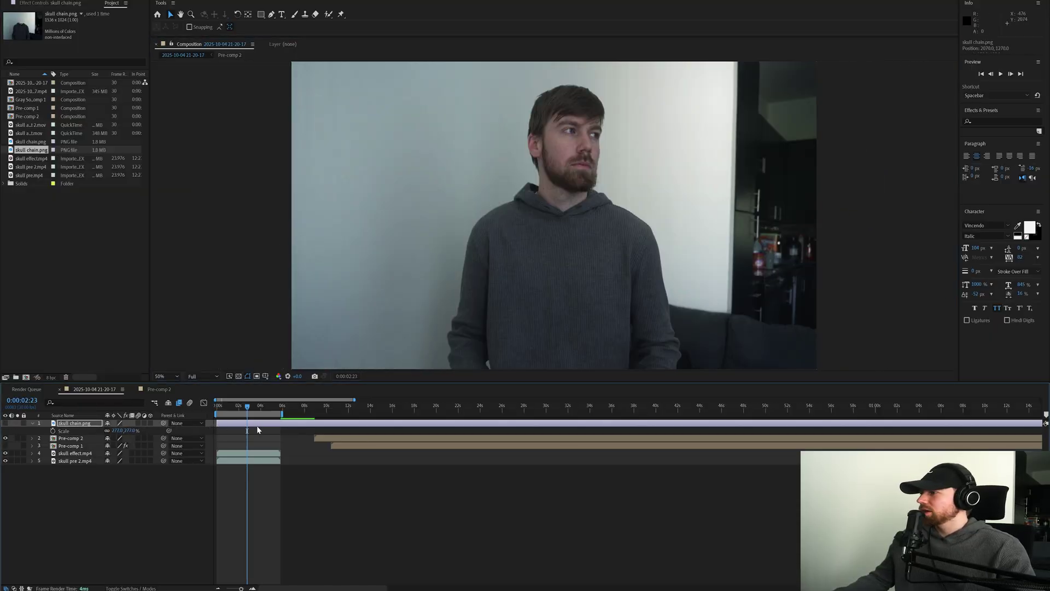
left_click(29, 454)
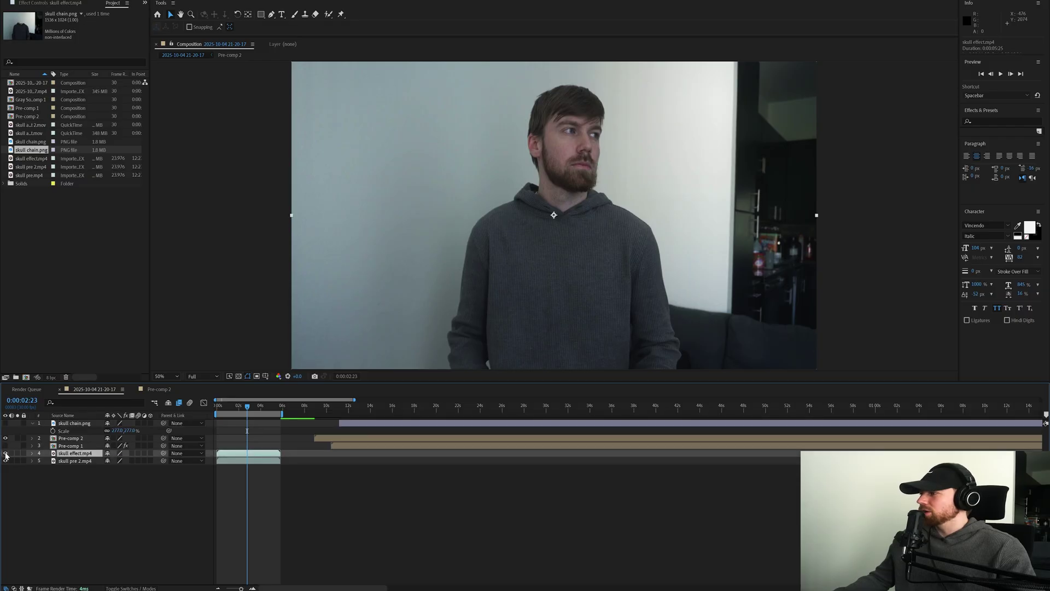
left_click(5, 454)
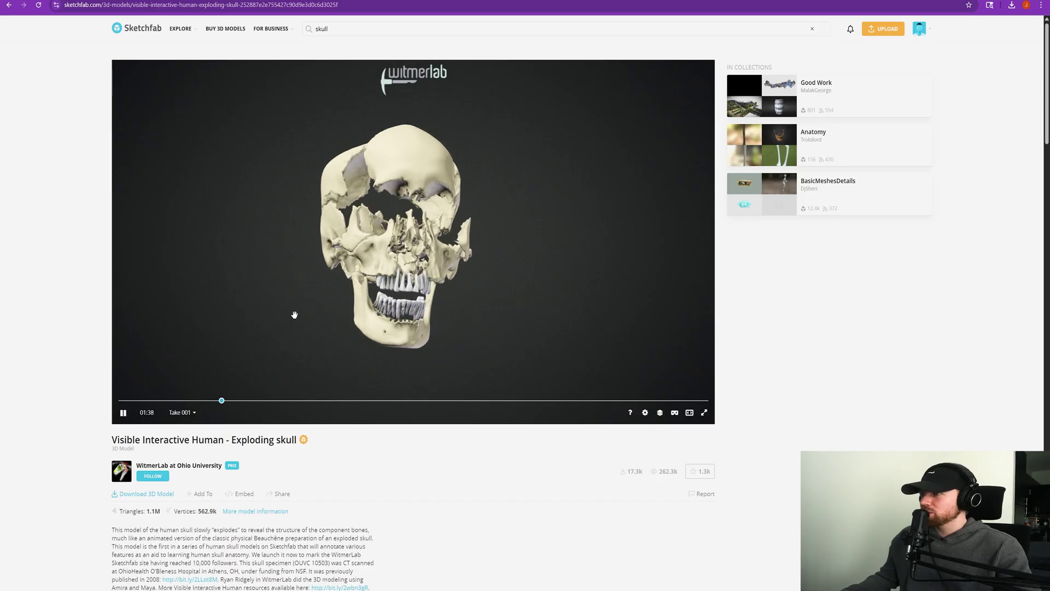
- Switch to Sketchfab in the browser and examine the Exploding skull model from another angle
left_click_drag(349, 293, 454, 328)
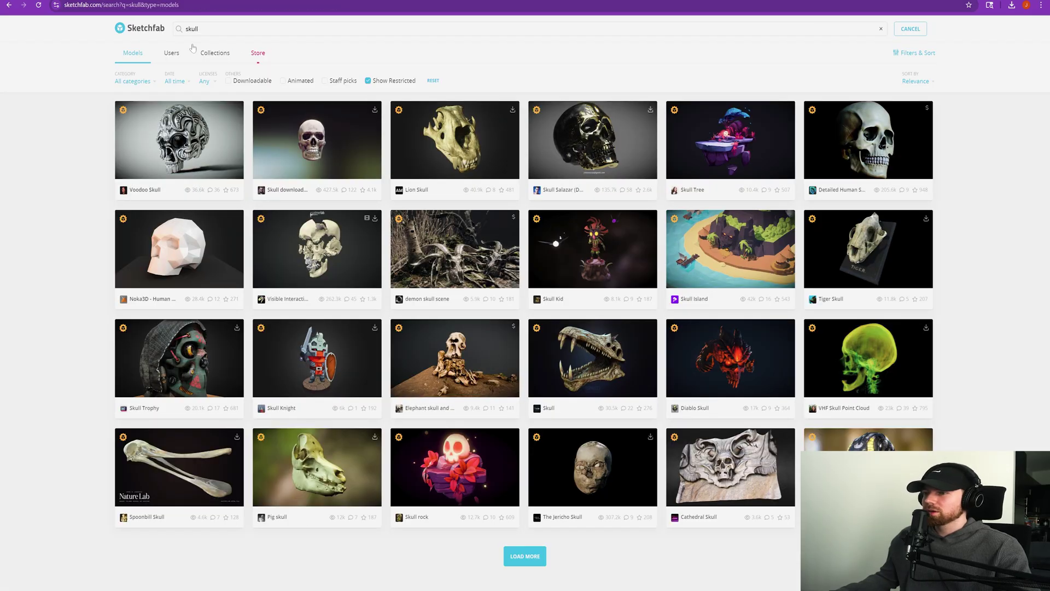
- Limit the skull search to downloadable models, open Skull downloadable, and review its available download formats including obj
left_click(228, 81)
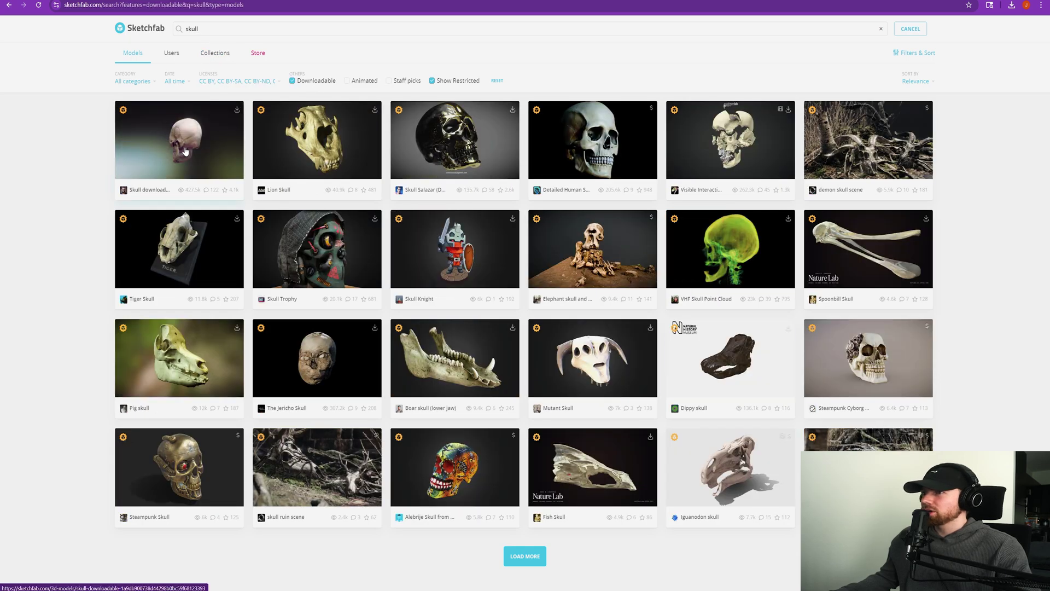
left_click(193, 156)
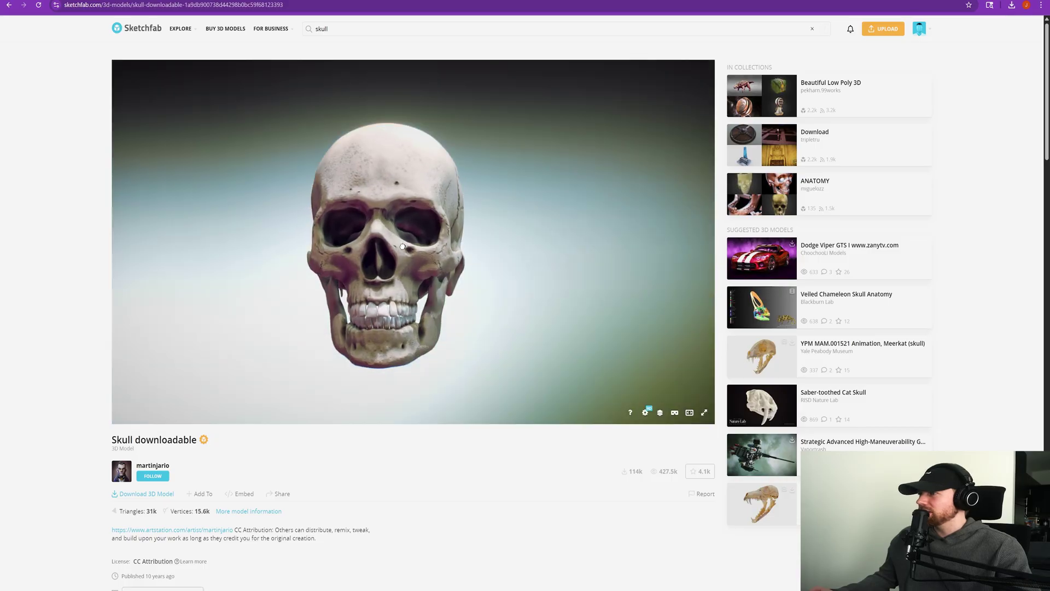
left_click(131, 495)
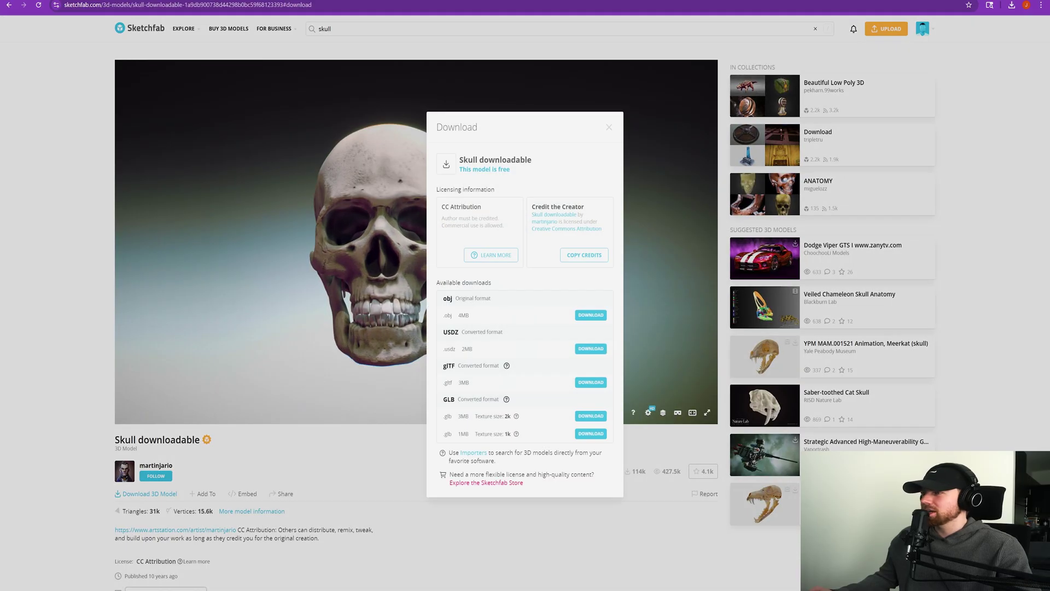
double_click(447, 301)
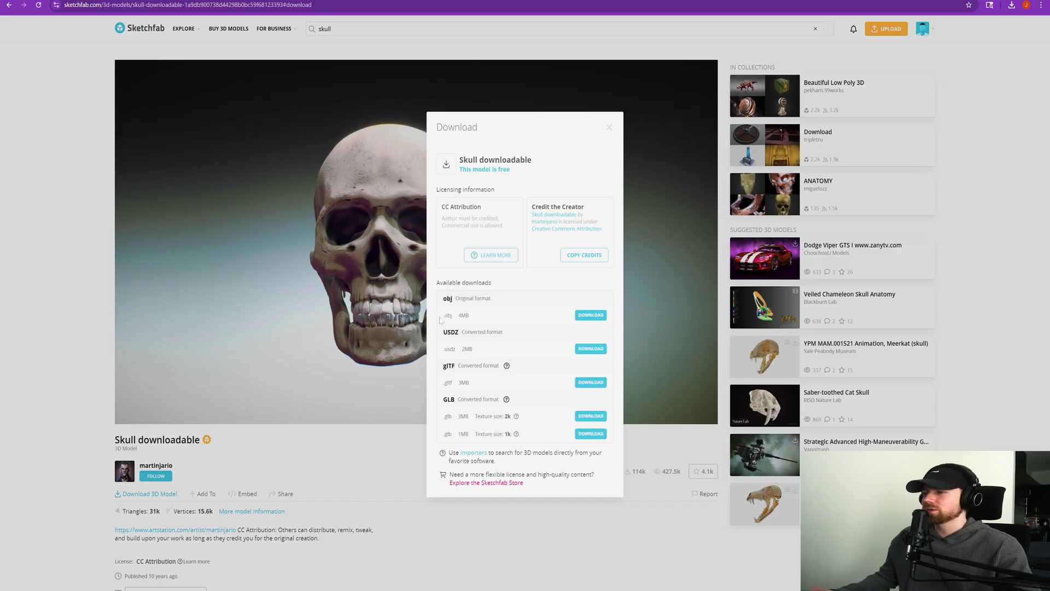
left_click(610, 128)
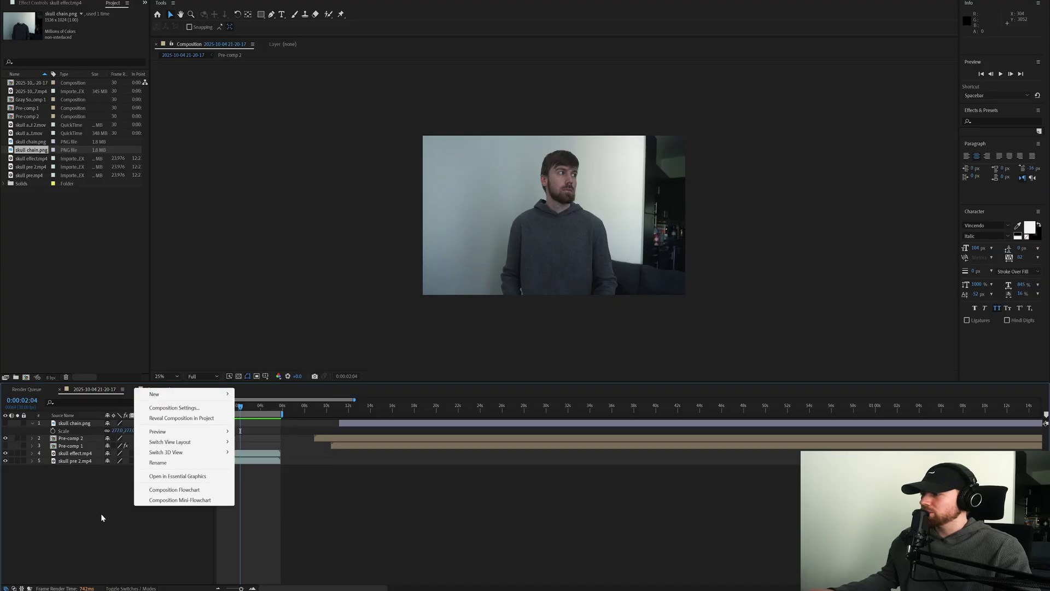
- Switch to After Effects and add a new comp-sized gray solid above the other layers
left_click(182, 524)
right_click(113, 507)
mouse_move(139, 401)
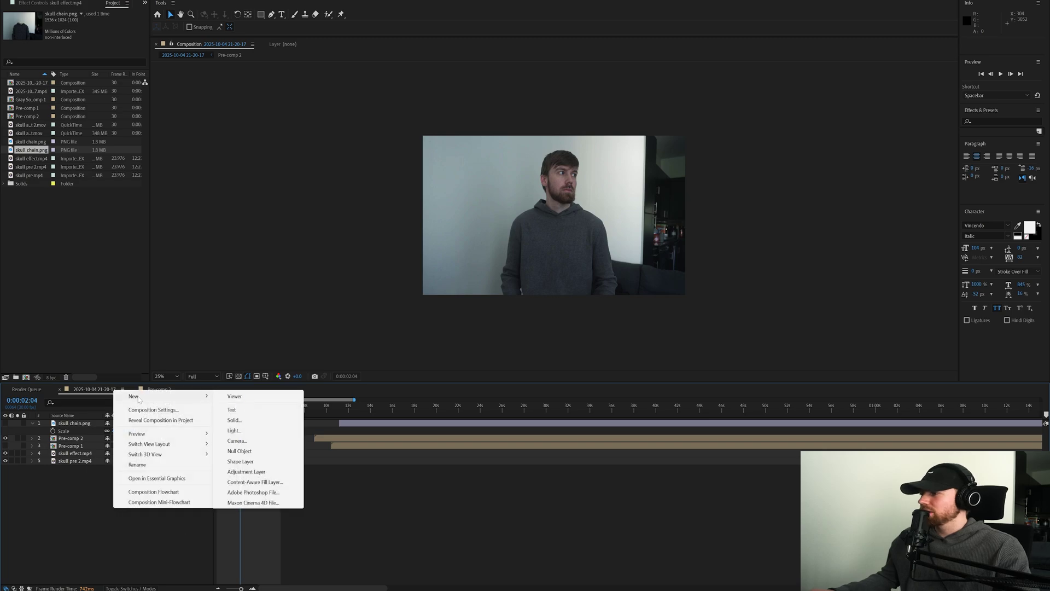
left_click(243, 422)
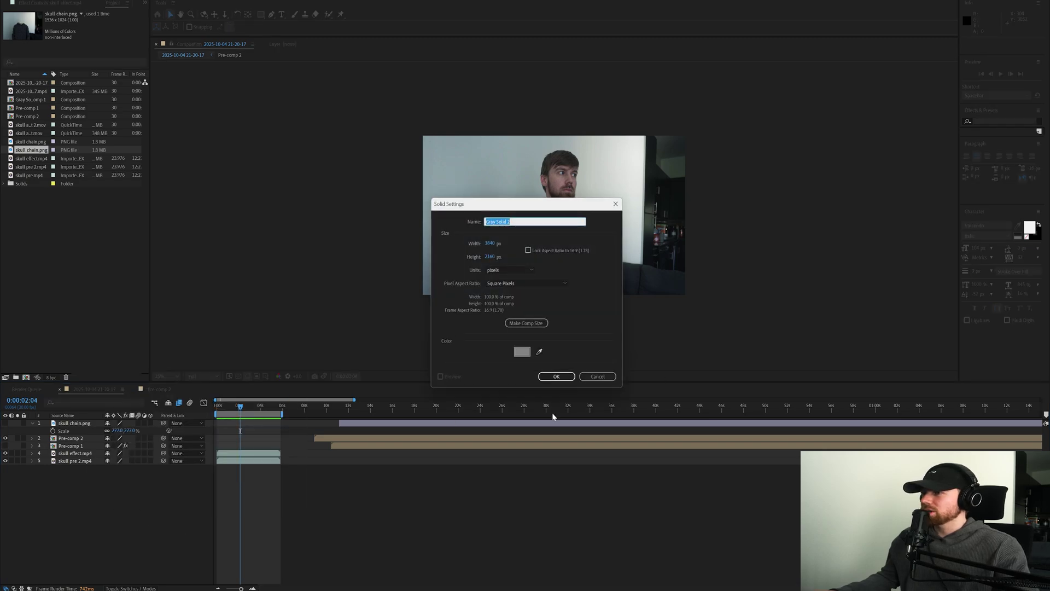
left_click(550, 377)
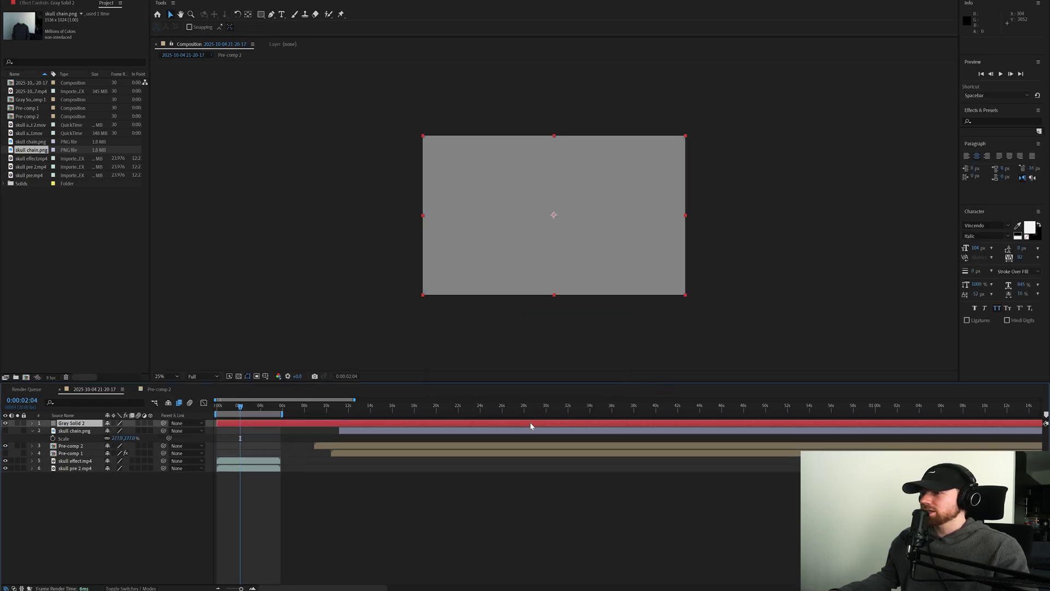
- Apply the Element effect to the new gray solid layer
key("ctrl+space")
type("element")
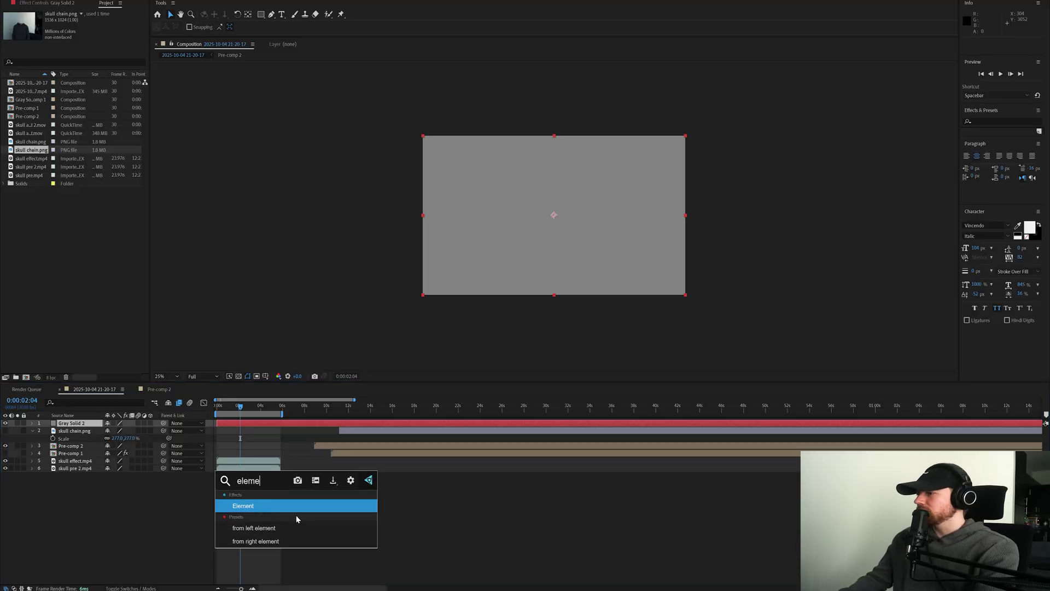
key("Return")
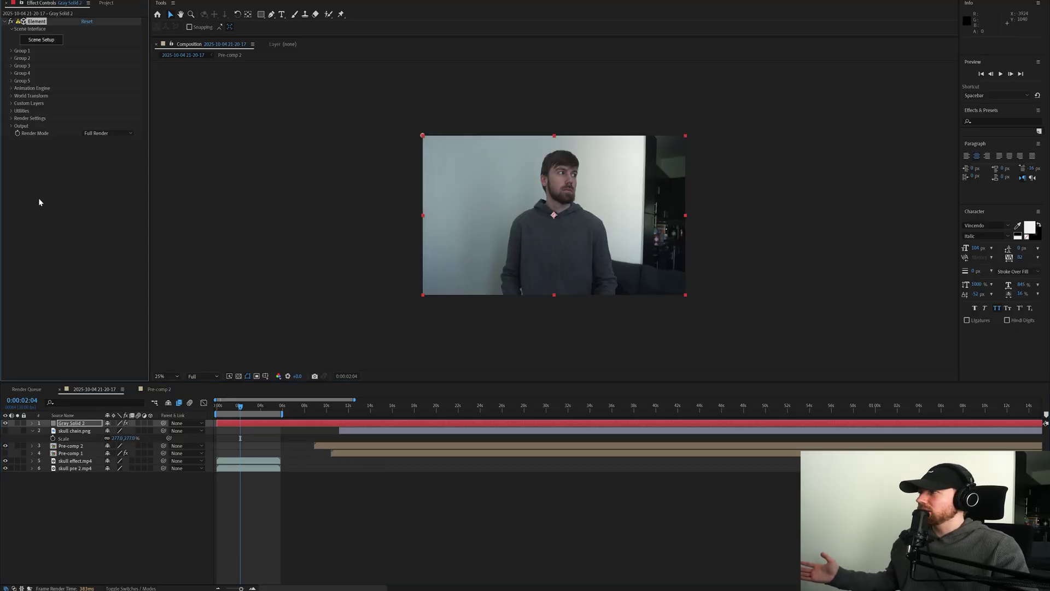
left_click(44, 237)
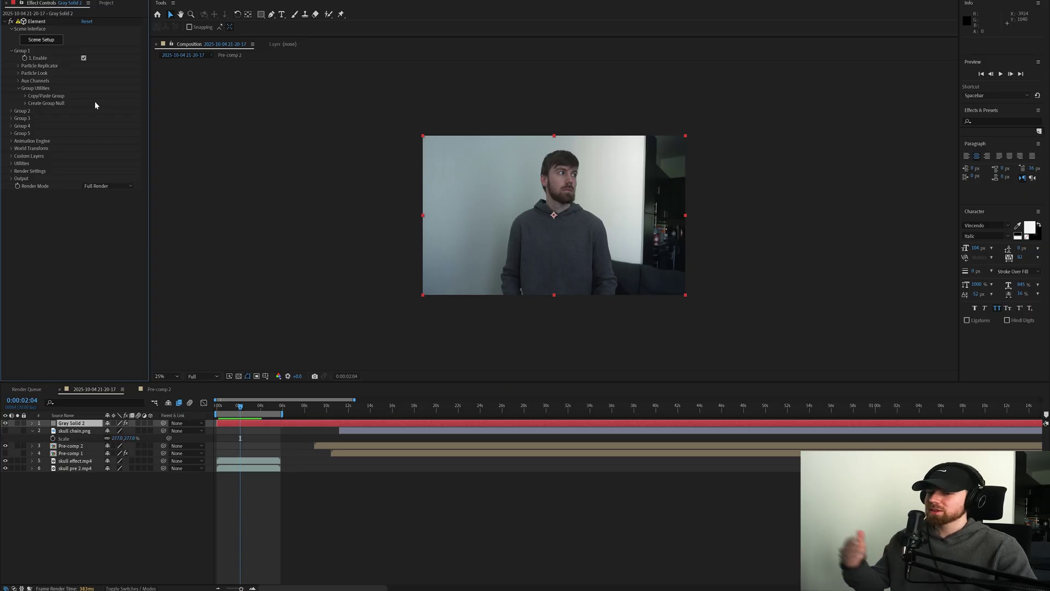
- In Element's Scene Setup, import craneo.OBJ from the SKULL folder with the default import preferences
left_click(45, 39)
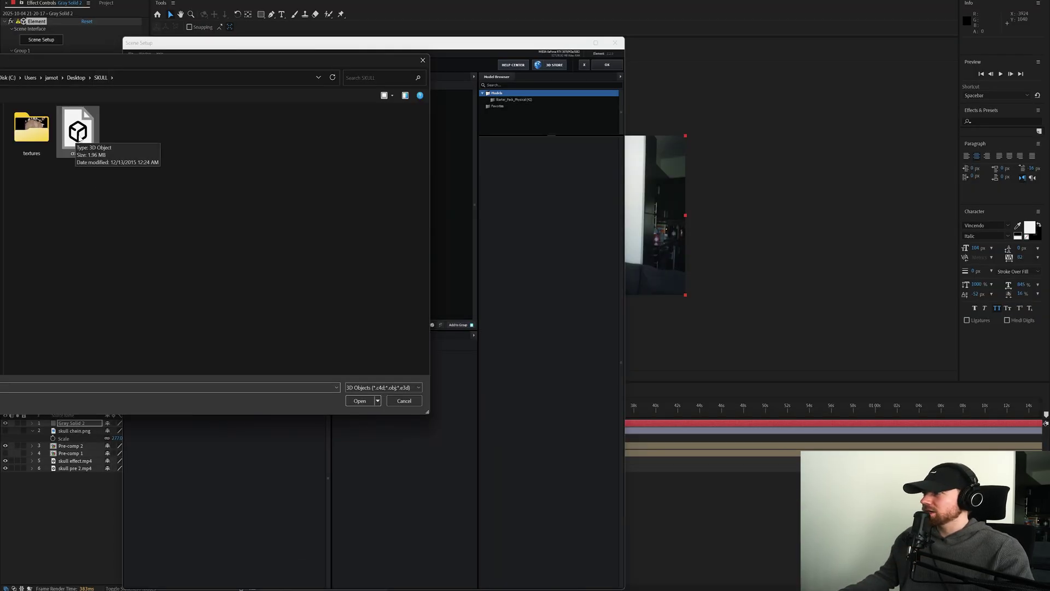
left_click(359, 400)
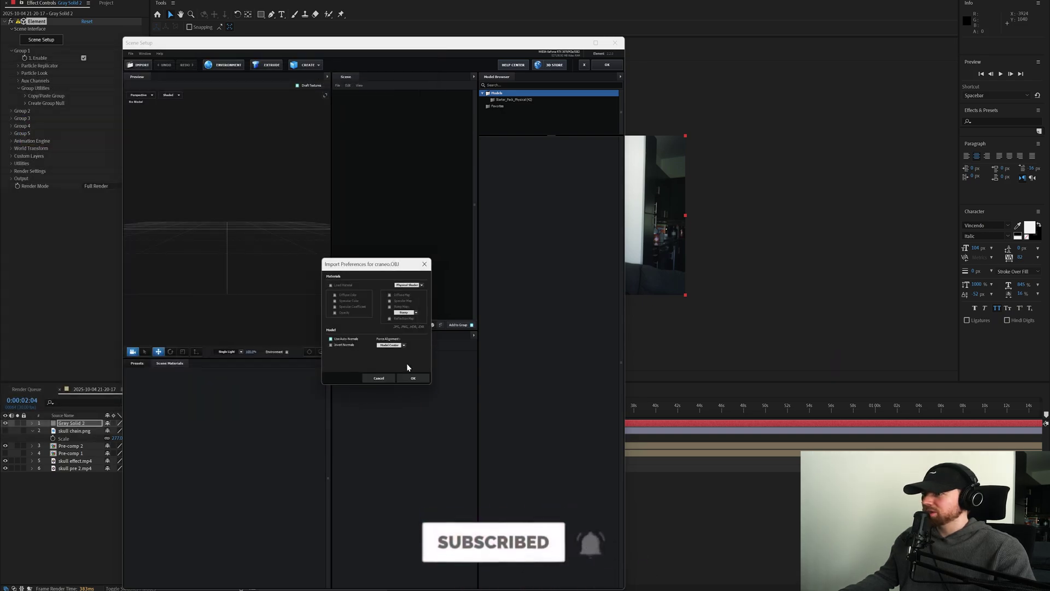
left_click(414, 378)
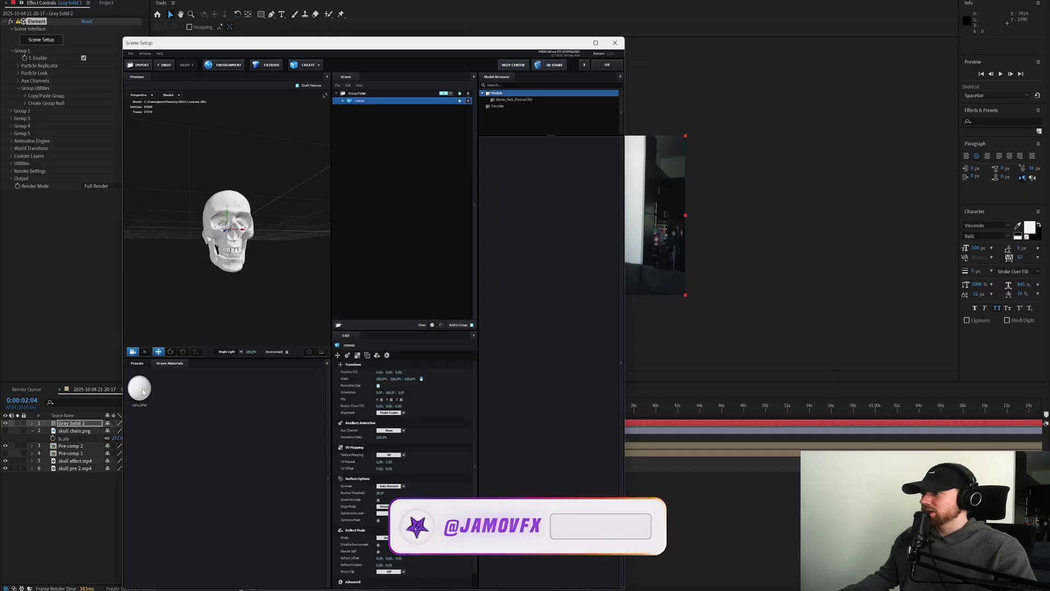
scroll(285, 289, "up", 5)
mouse_move(285, 288)
left_mouse_down()
mouse_move(249, 276)
mouse_move(241, 288)
mouse_move(264, 310)
mouse_move(281, 307)
left_mouse_up()
scroll(248, 277, "down", 5)
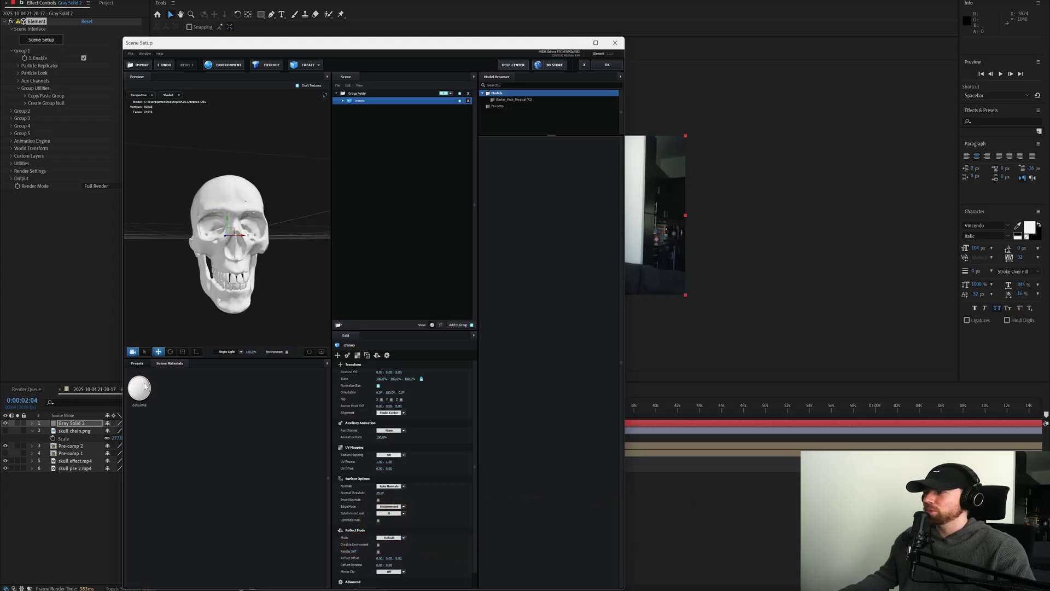
left_click_drag(391, 44, 507, 12)
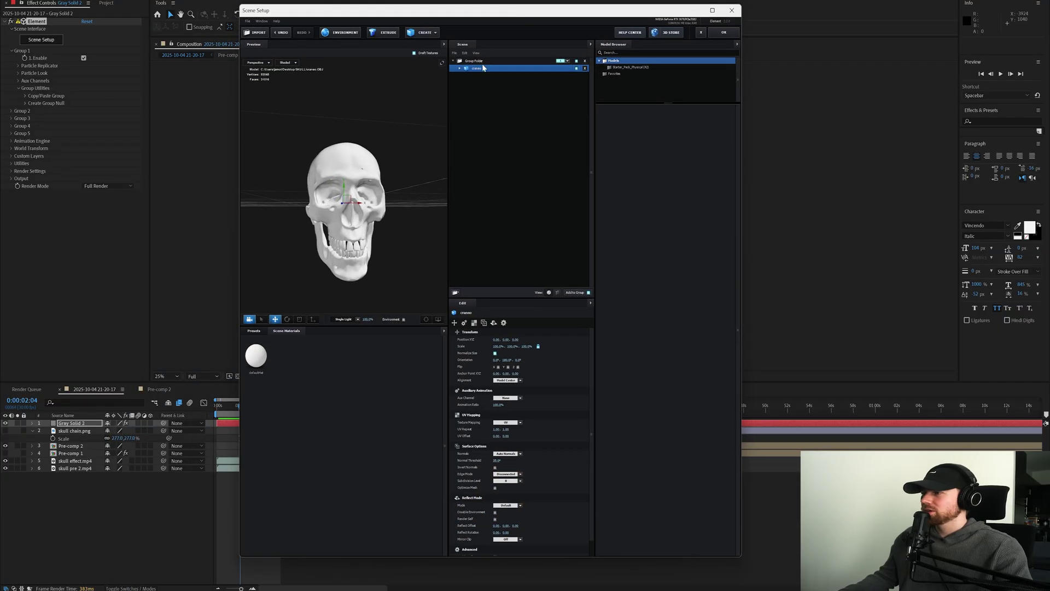
- Assign the difuso_flip_oscuro image from the textures folder to the skull material's Diffuse texture
left_click(258, 359)
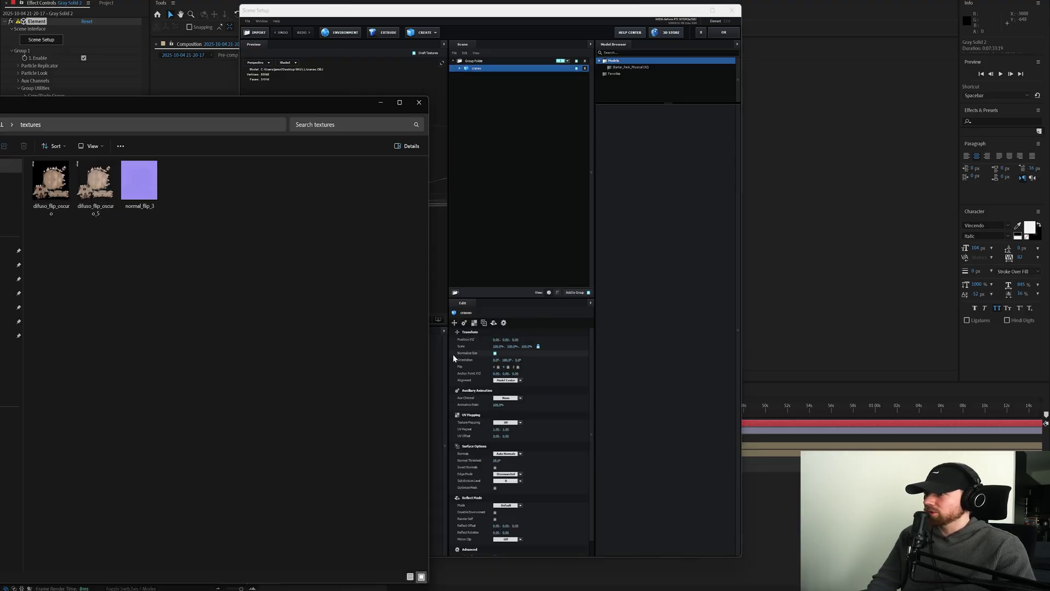
left_click(635, 374)
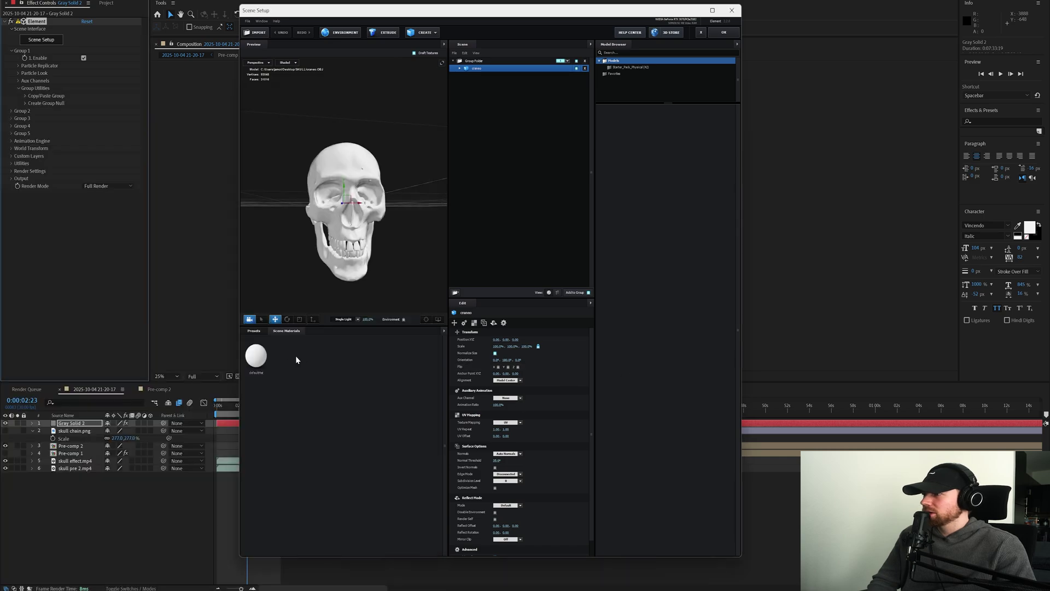
left_click(255, 357)
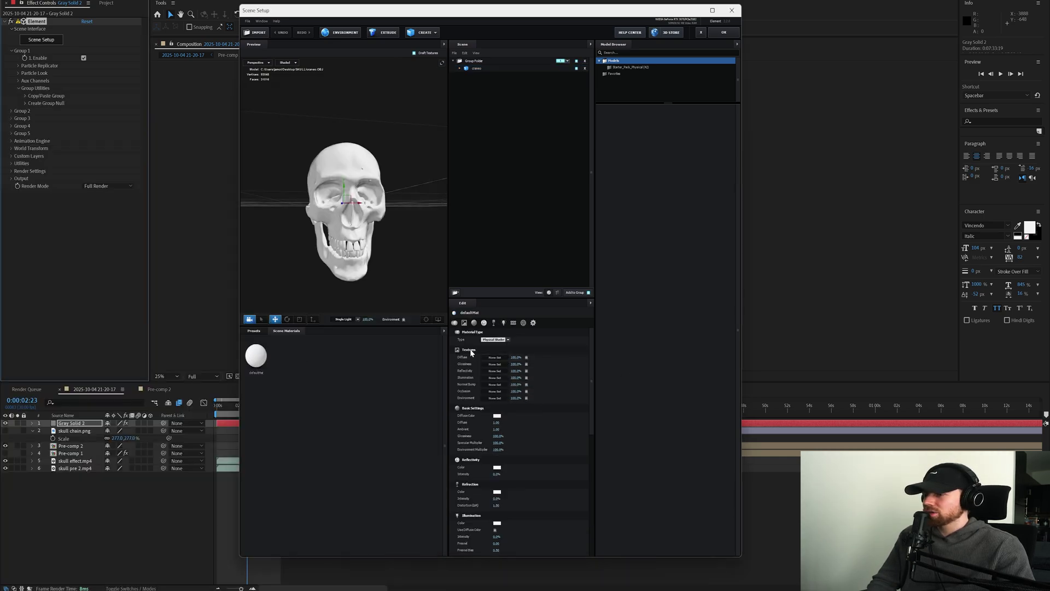
key("alt+Tab")
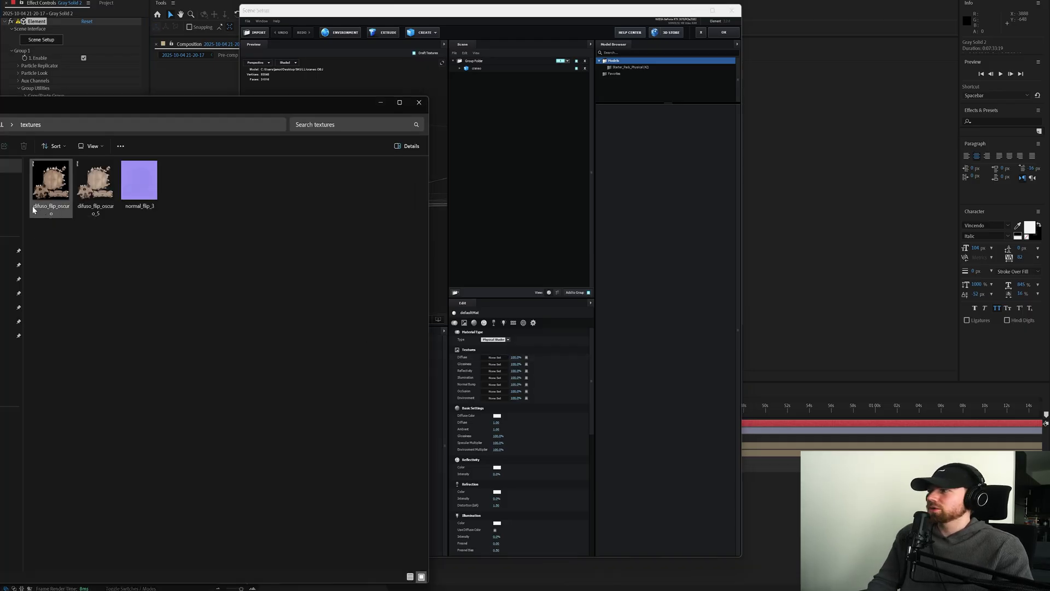
left_click_drag(55, 186, 449, 384)
left_click_drag(499, 362, 498, 359)
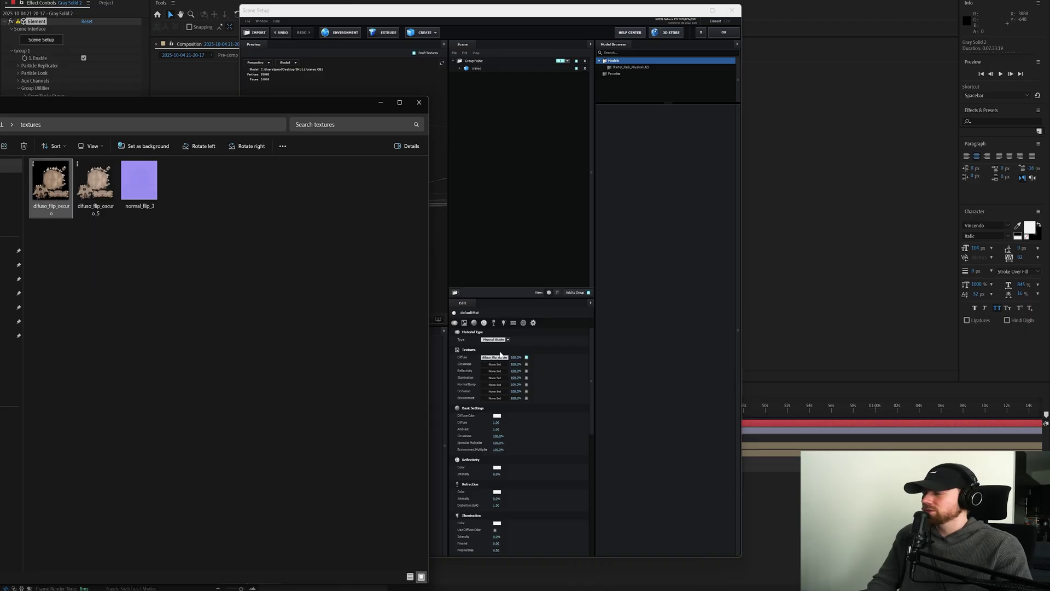
left_click(591, 331)
mouse_move(369, 253)
left_mouse_down()
mouse_move(333, 251)
mouse_move(388, 241)
mouse_move(372, 255)
left_mouse_up()
- Assign the normal_flip_3 image to the skull material's Normal Bump texture and inspect the surface up close
key("alt+Tab")
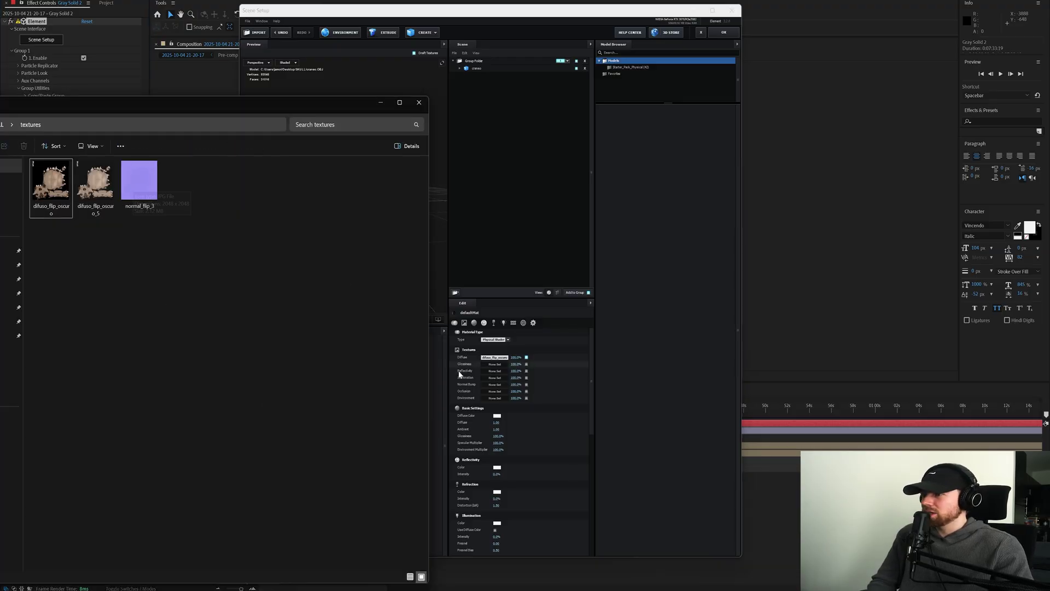
left_click_drag(139, 183, 515, 387)
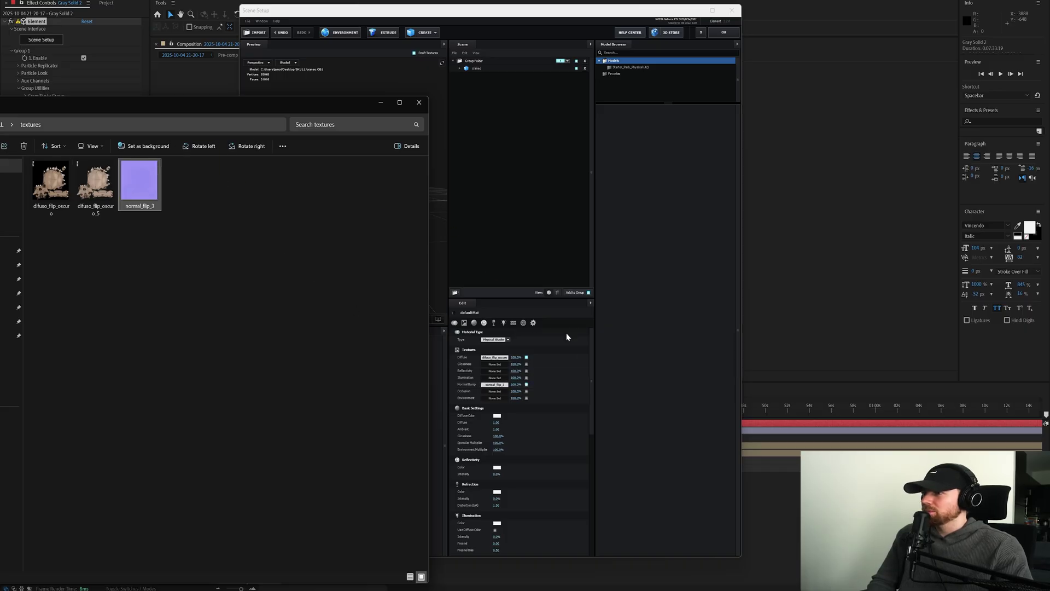
left_click(583, 351)
left_click_drag(377, 210, 377, 234)
scroll(351, 217, "up", 5)
left_click_drag(419, 299, 403, 273)
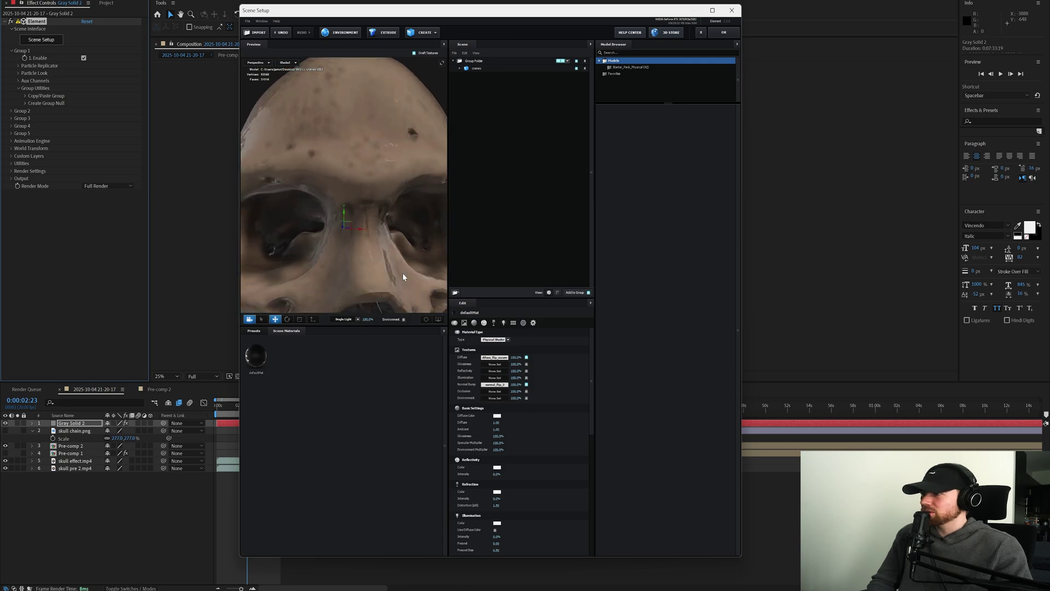
scroll(397, 272, "down", 3)
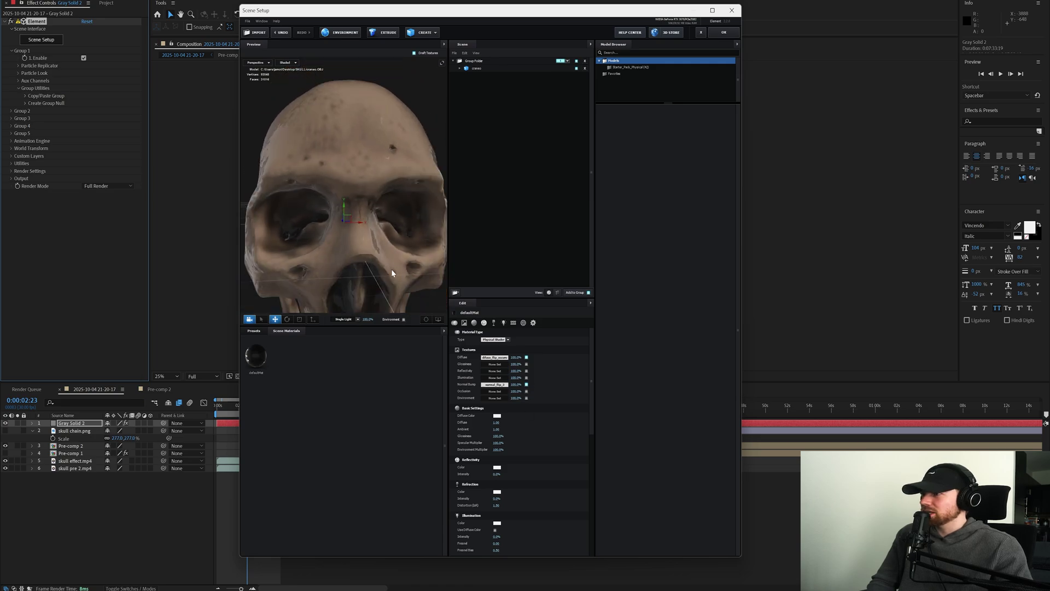
- Compare the skull with the Normal Bump texture off and on, and adjust the bump intensity
left_click(526, 385)
left_click(526, 385)
left_click(526, 385)
left_click(526, 385)
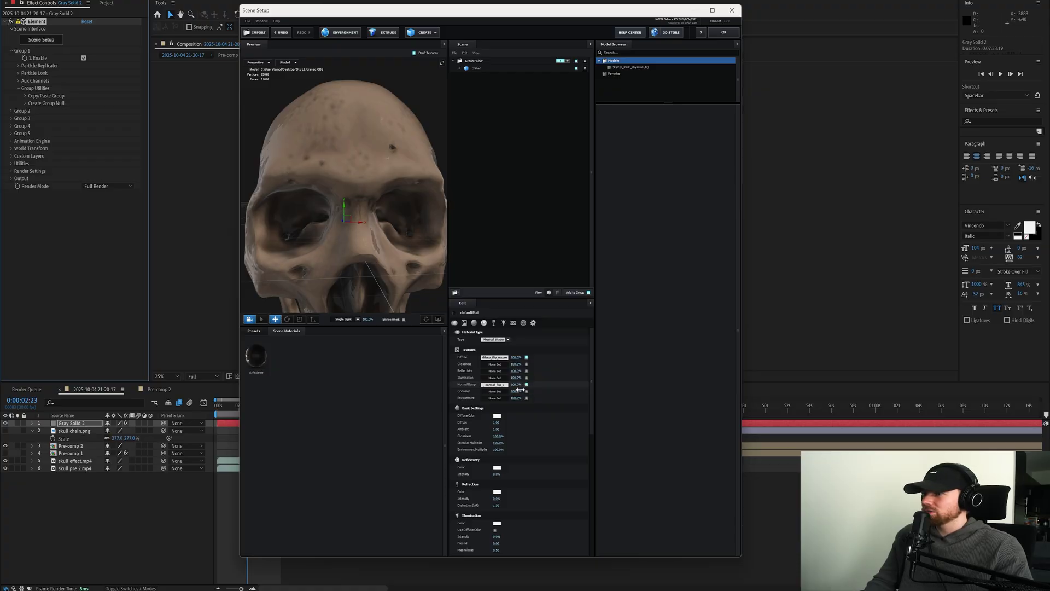
left_click_drag(516, 384, 709, 384)
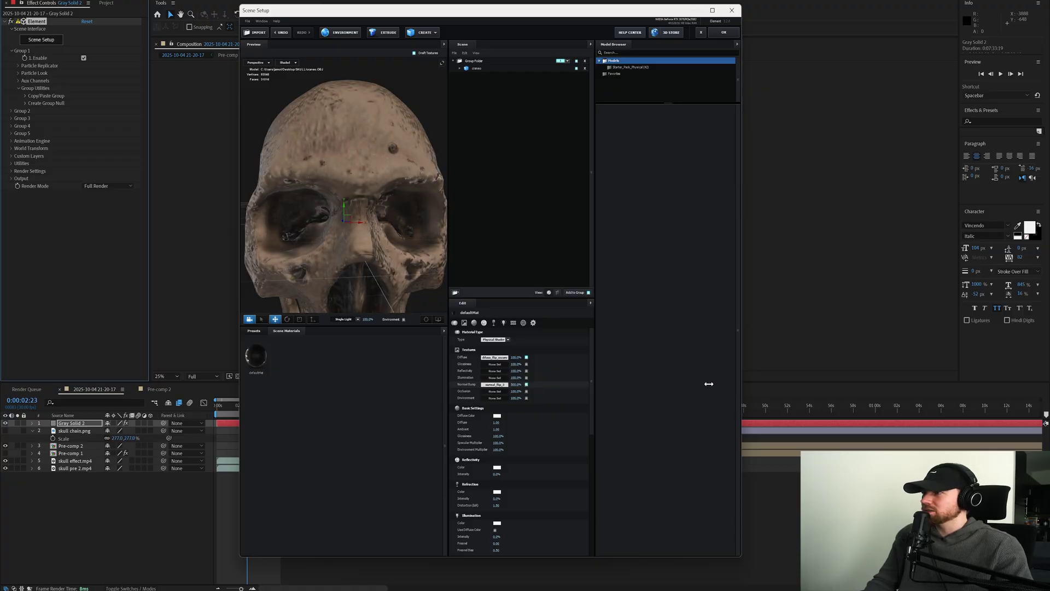
left_click_drag(355, 230, 415, 255)
left_click_drag(451, 387, 602, 383)
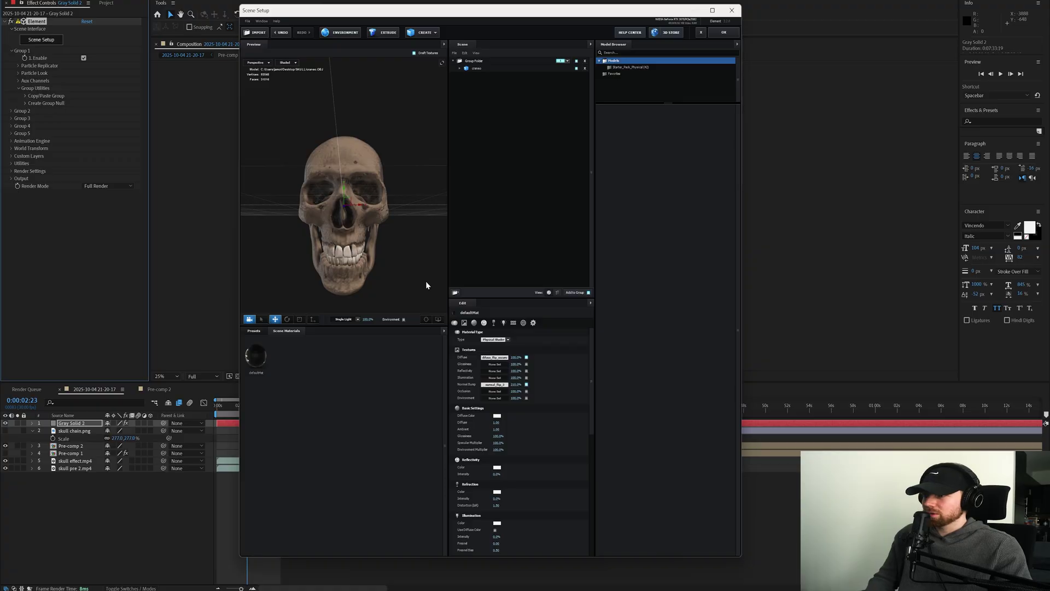
- Assign the diffuse image to the skull material's Glossiness texture as well and confirm the scene setup
left_click_drag(373, 298, 341, 249)
scroll(378, 223, "down", 5)
scroll(343, 245, "down", 3)
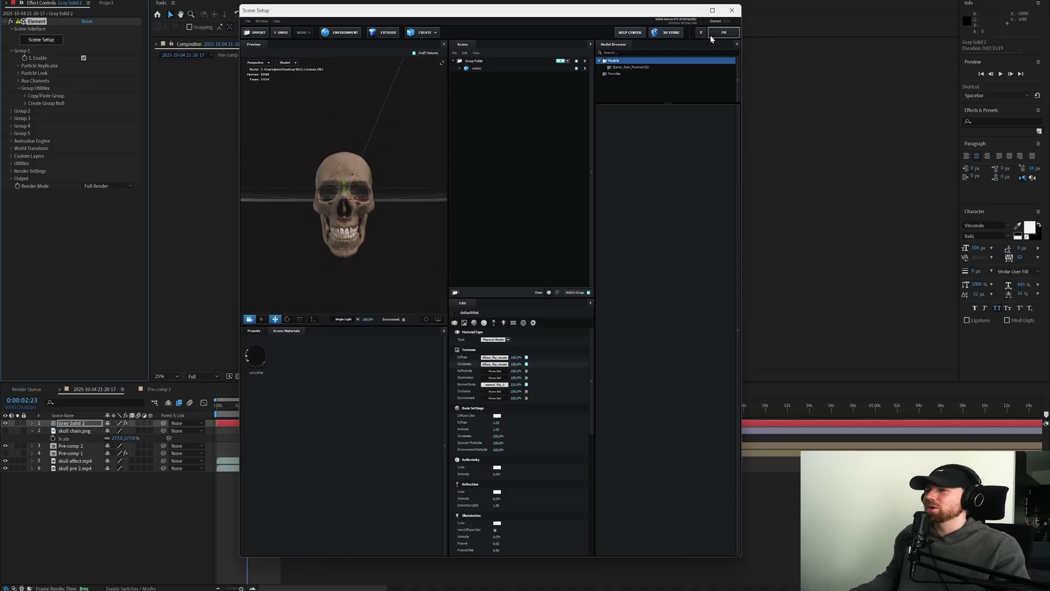
left_click(714, 33)
- Reopen Scene Setup and increase the scale of the craneo model
key("period")
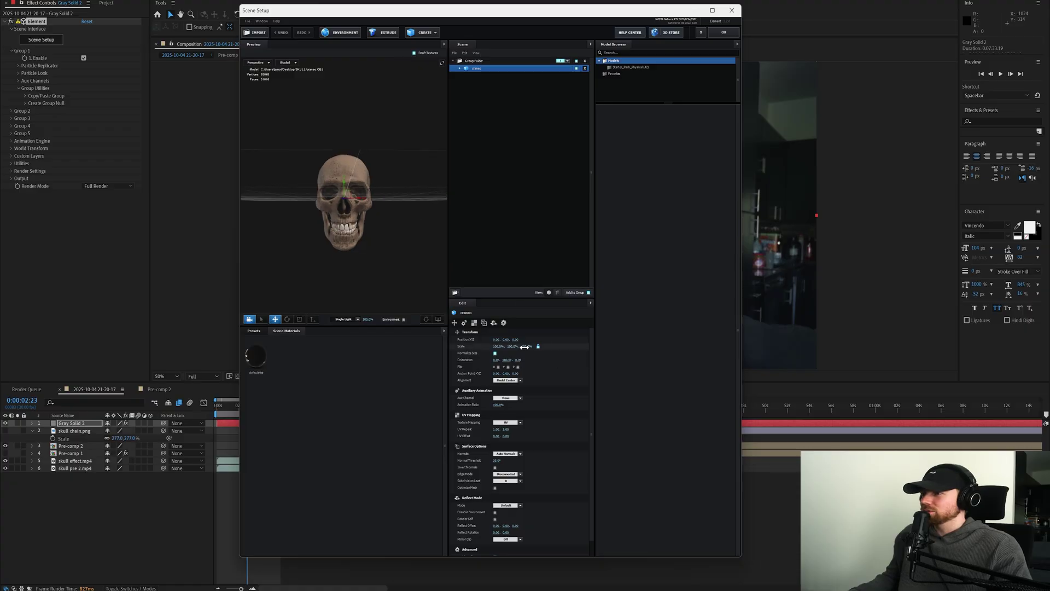
left_click_drag(524, 347, 645, 347)
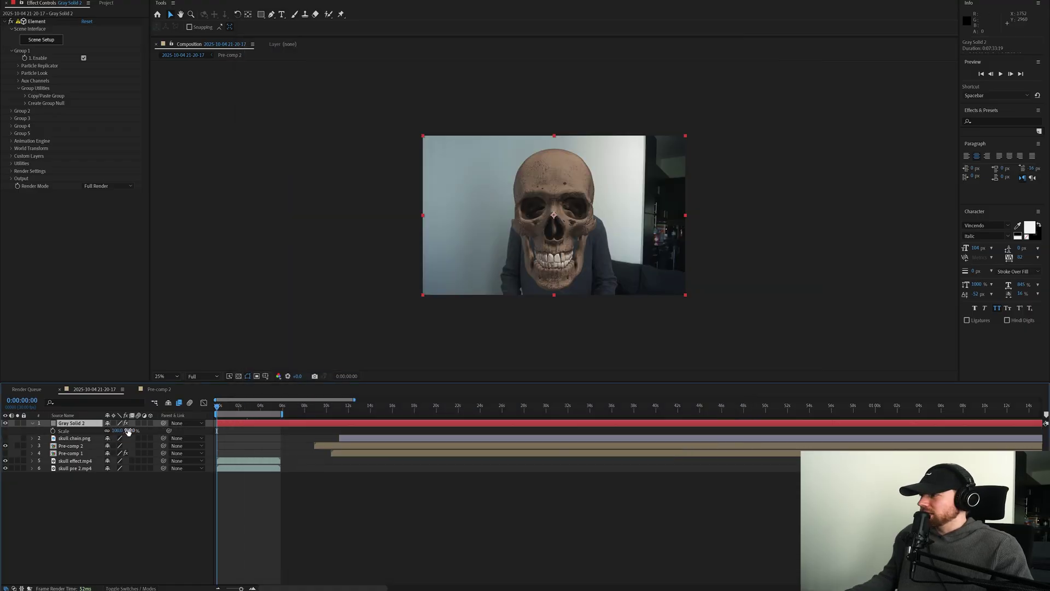
- Scale the Gray Solid 2 layer to about 38% and move it up so the skull covers the man's head
left_click_drag(128, 431, 106, 431)
left_click_drag(230, 405, 223, 408)
scroll(554, 213, "up", 2)
left_click_drag(567, 218, 567, 262)
scroll(569, 164, "up", 2)
scroll(563, 211, "down", 2)
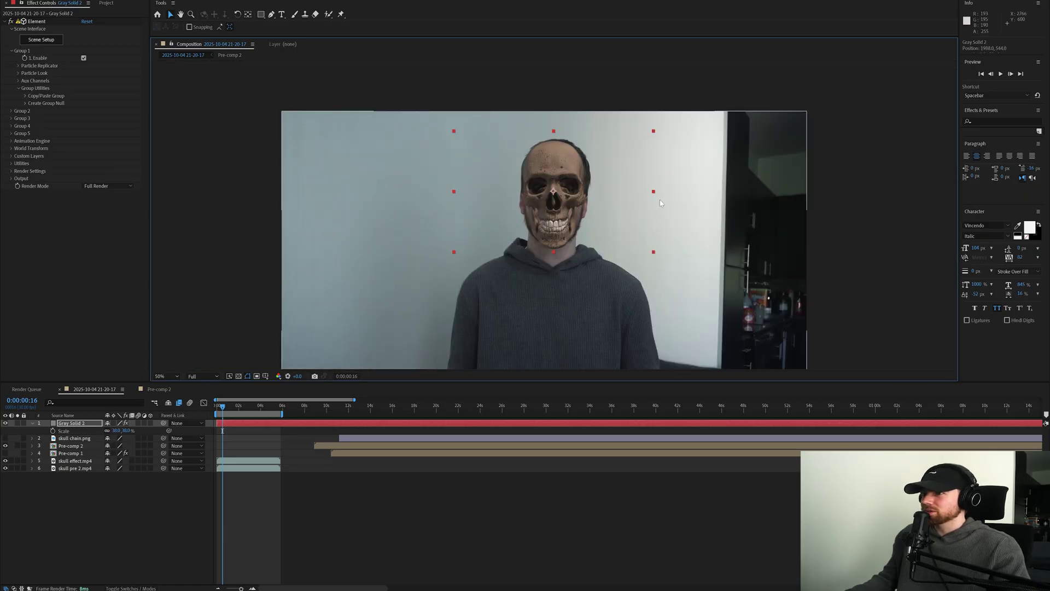
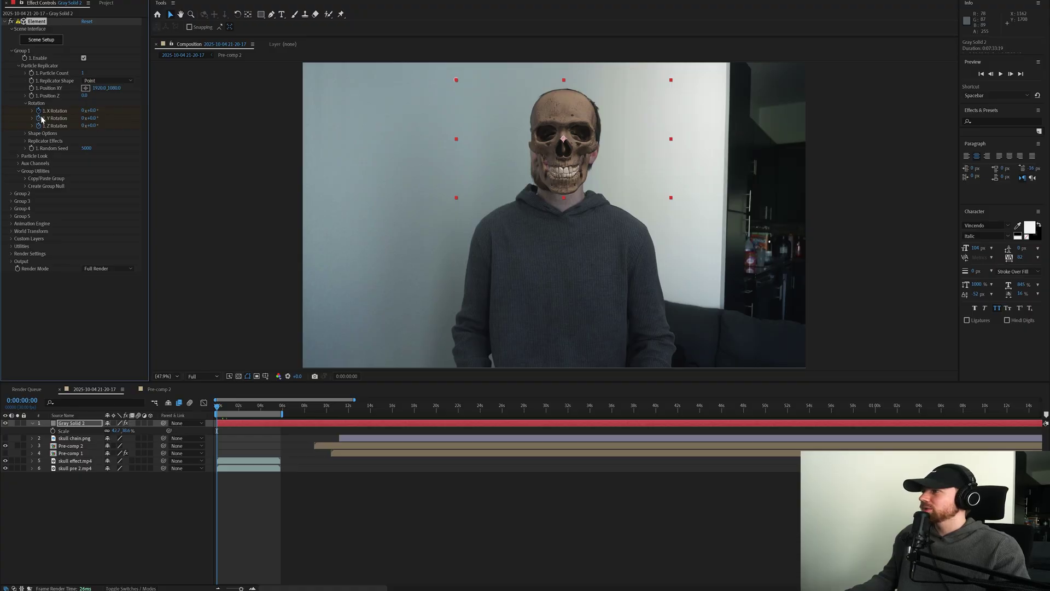
- At the first frame, set Element Group 1's Y Rotation to about 34° to turn the skull sideways
mouse_move(91, 119)
left_mouse_down()
mouse_move(114, 121)
mouse_move(85, 112)
mouse_move(108, 116)
mouse_move(50, 133)
mouse_move(120, 137)
mouse_move(74, 121)
mouse_move(95, 126)
left_mouse_up()
key("ctrl+z")
key("ctrl+z")
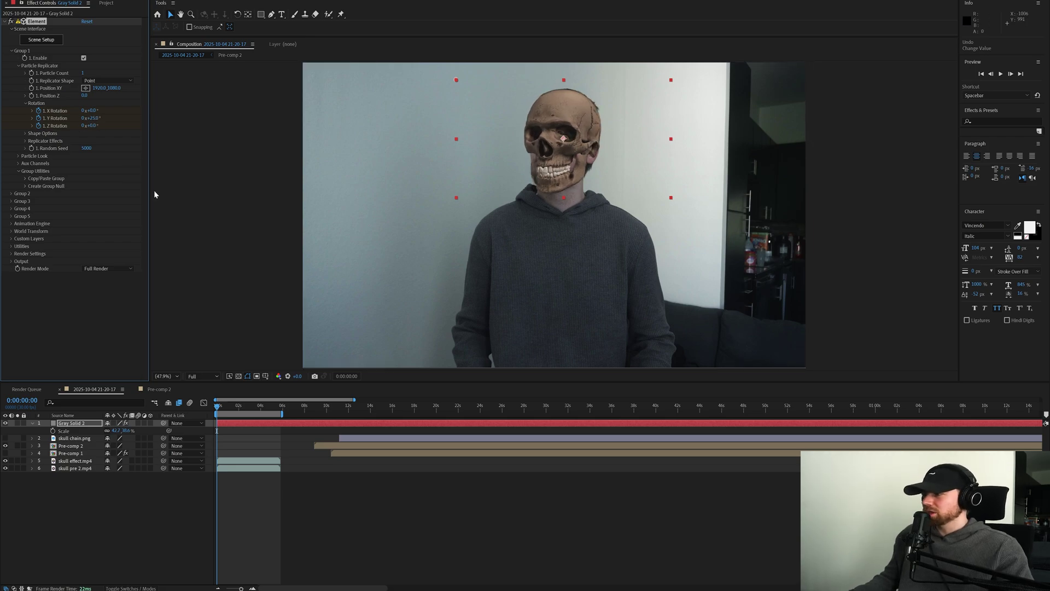
left_click_drag(83, 120, 97, 117)
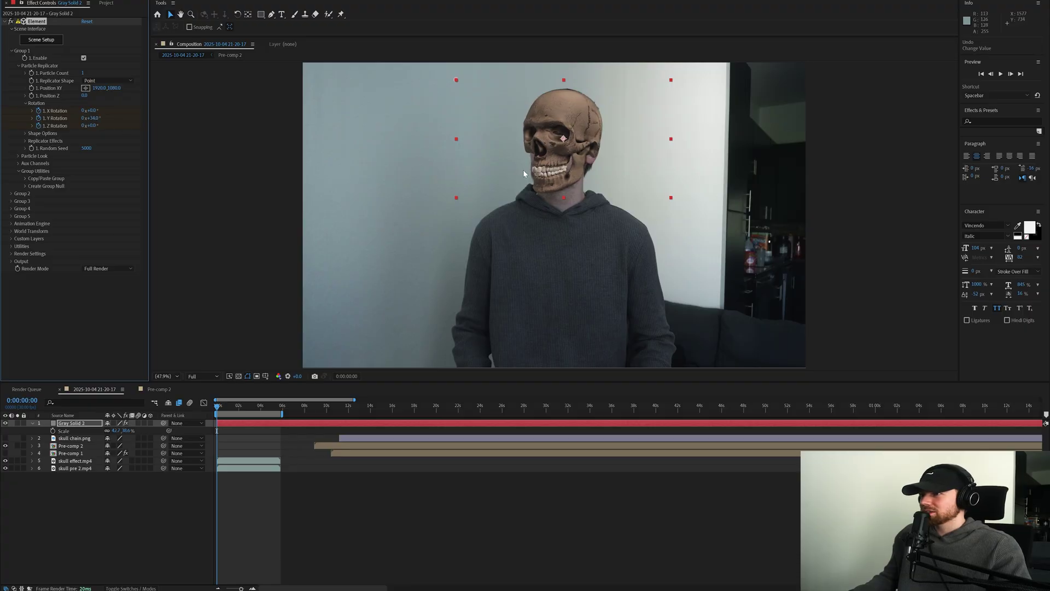
- At 0:00:01:13, set Element Group 1's Y Rotation to about -35° so the skull faces the opposite side
scroll(579, 172, "up", 3)
scroll(579, 172, "down", 2)
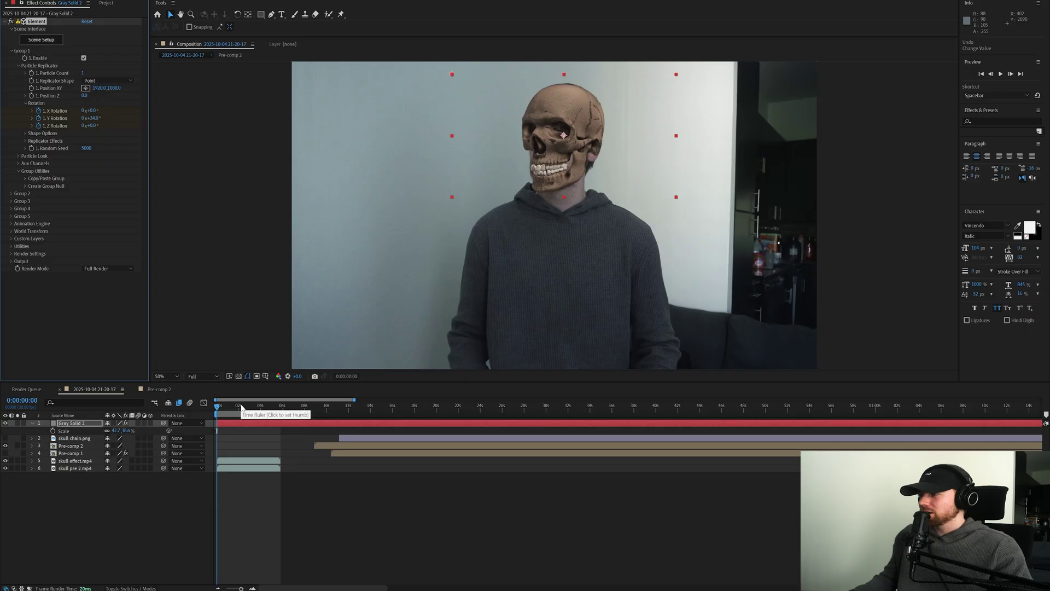
left_click_drag(240, 588, 244, 588)
left_click_drag(237, 407, 274, 414)
key("space")
key(";")
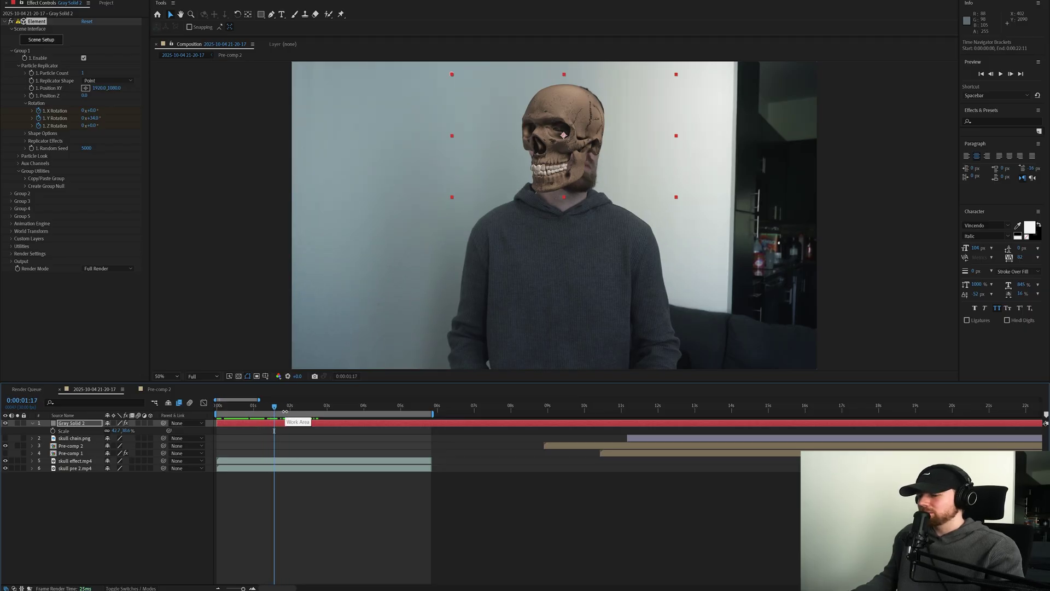
key("Page_Up")
key("Page_Up")
key("Page_Up")
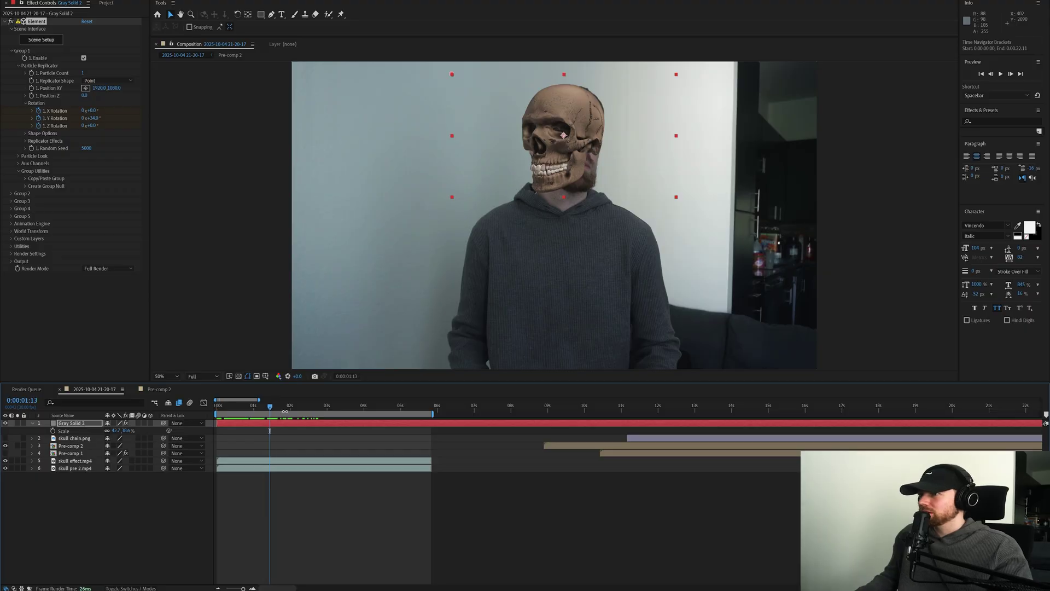
left_click(61, 348)
left_click_drag(90, 118, 72, 124)
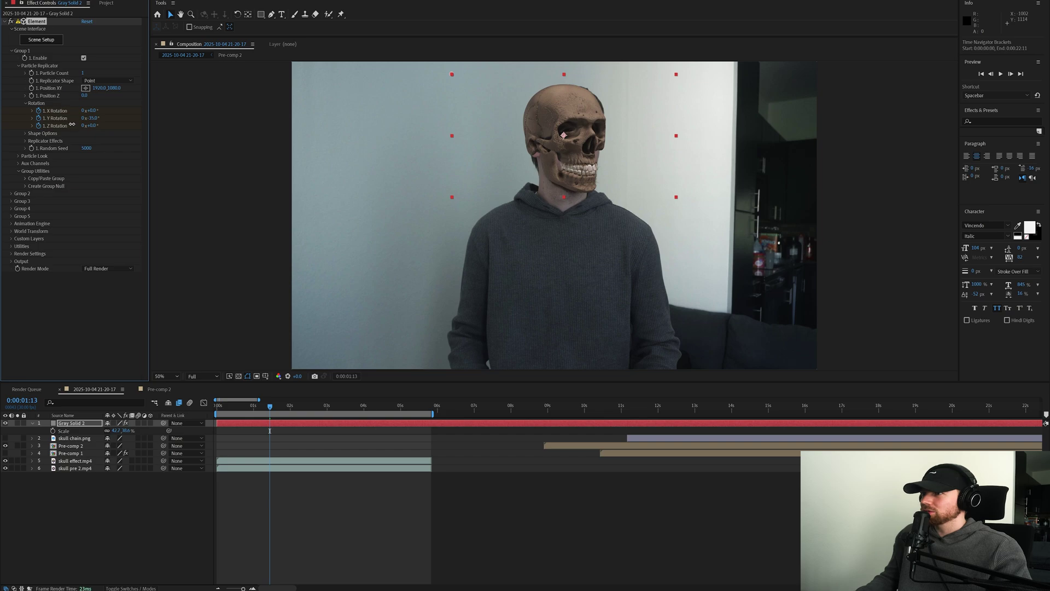
- Preview the skull's turn with the other layers hidden, and restore their visibility while keeping the new rotation keyframe
key("space")
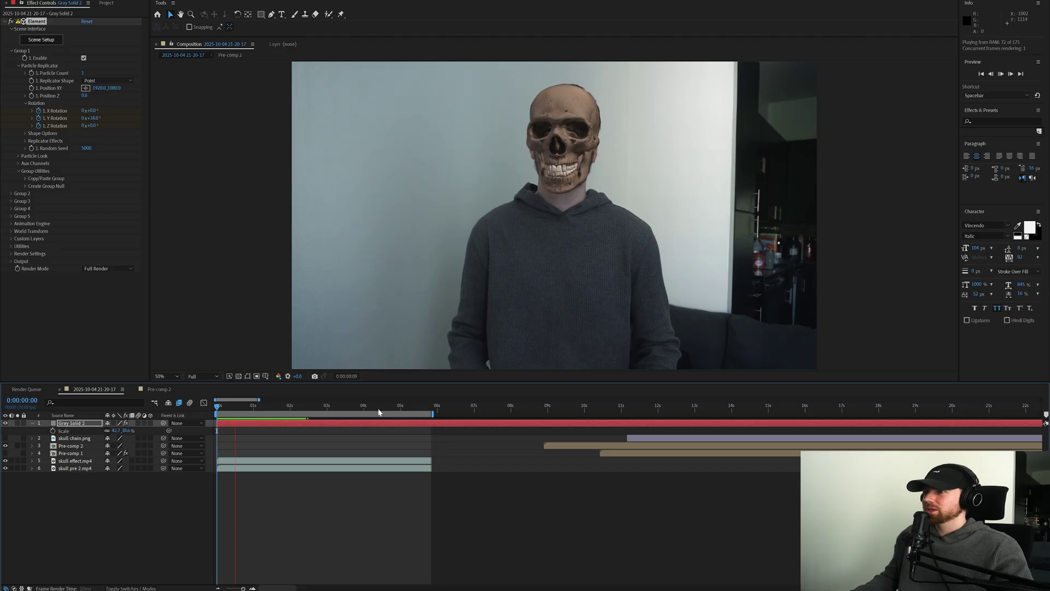
key("space")
left_click_drag(6, 461, 6, 469)
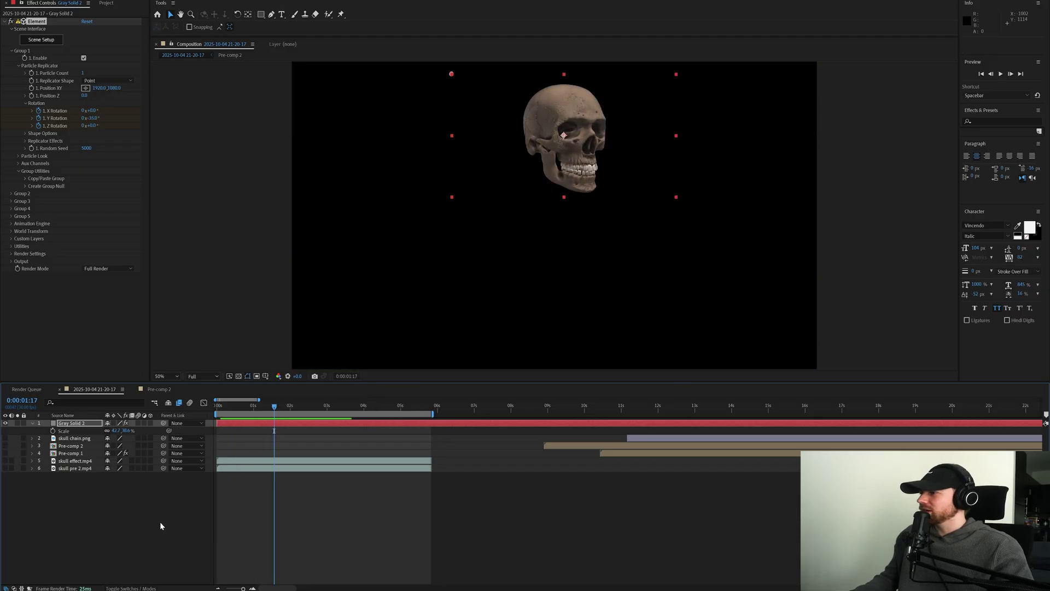
key("space")
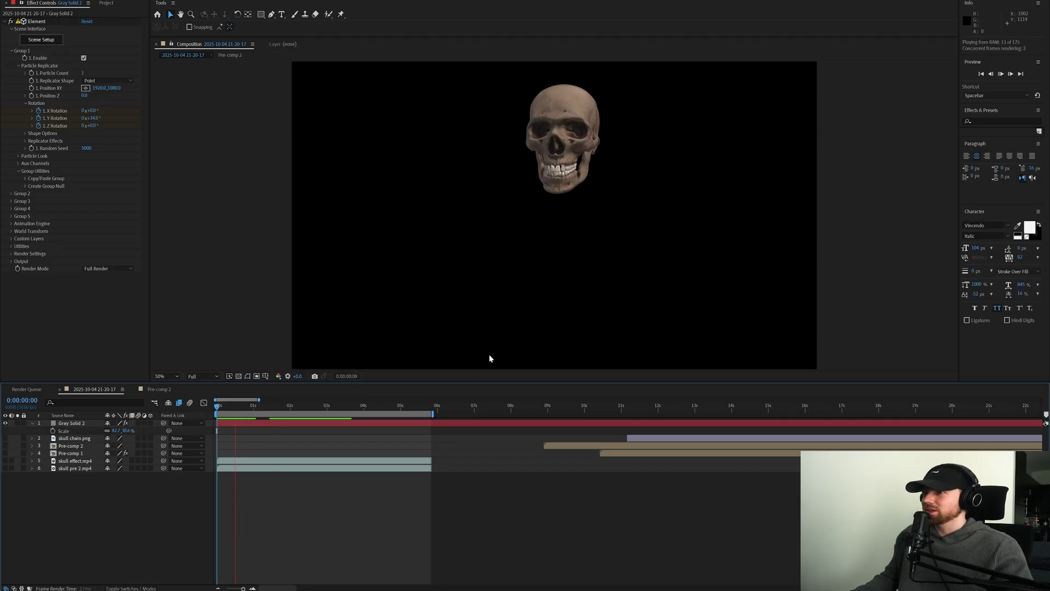
key("ctrl+z")
key("ctrl+z")
key("ctrl+z")
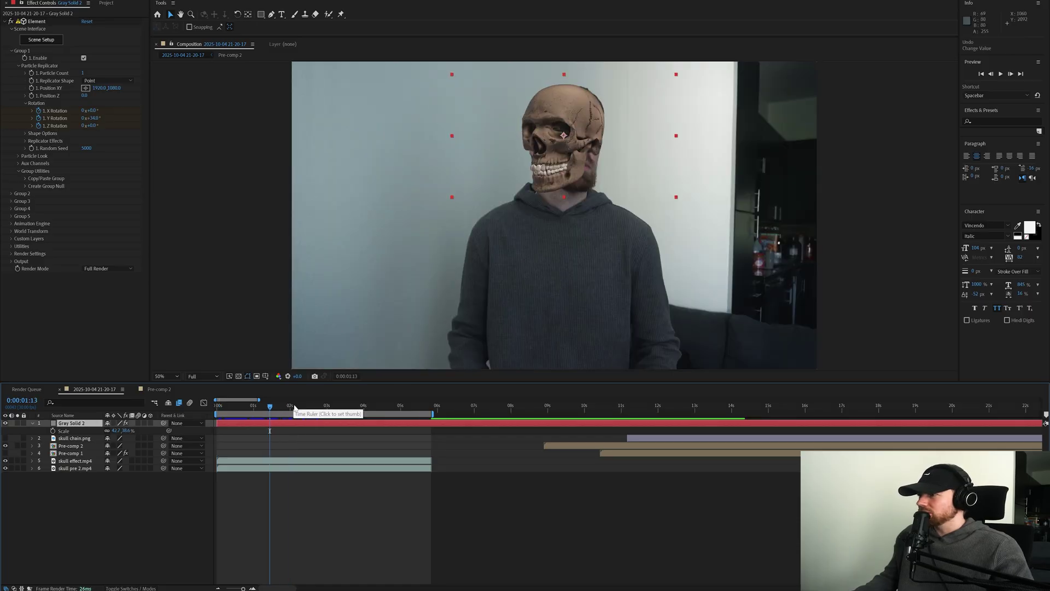
left_click(21, 0)
left_click(49, 12)
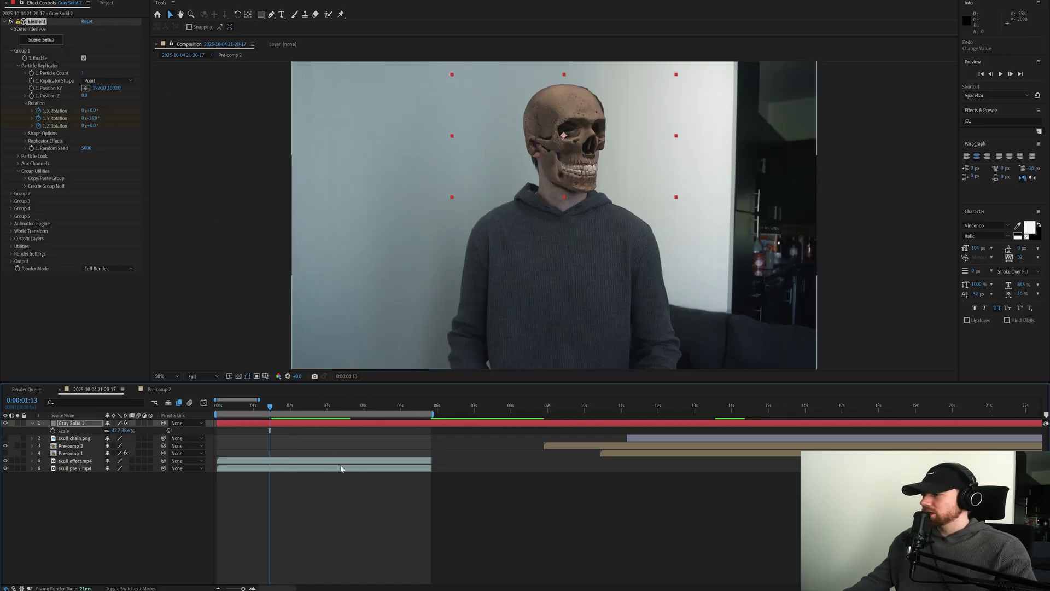
- Reveal Gray Solid 2's keyframes and apply Easy Ease to all of its Element rotation keyframes
left_click(468, 425)
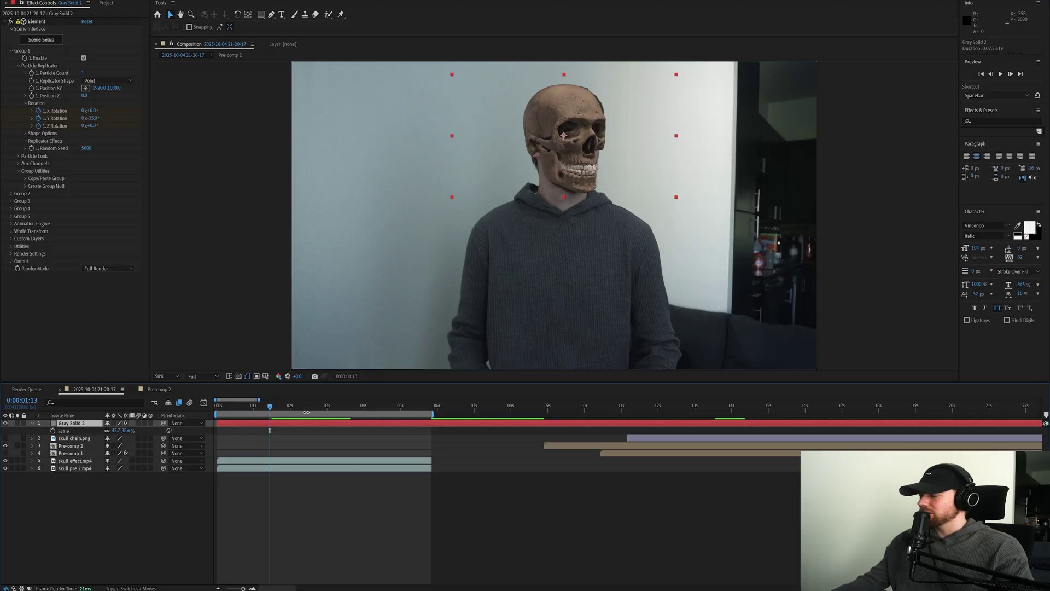
key("u")
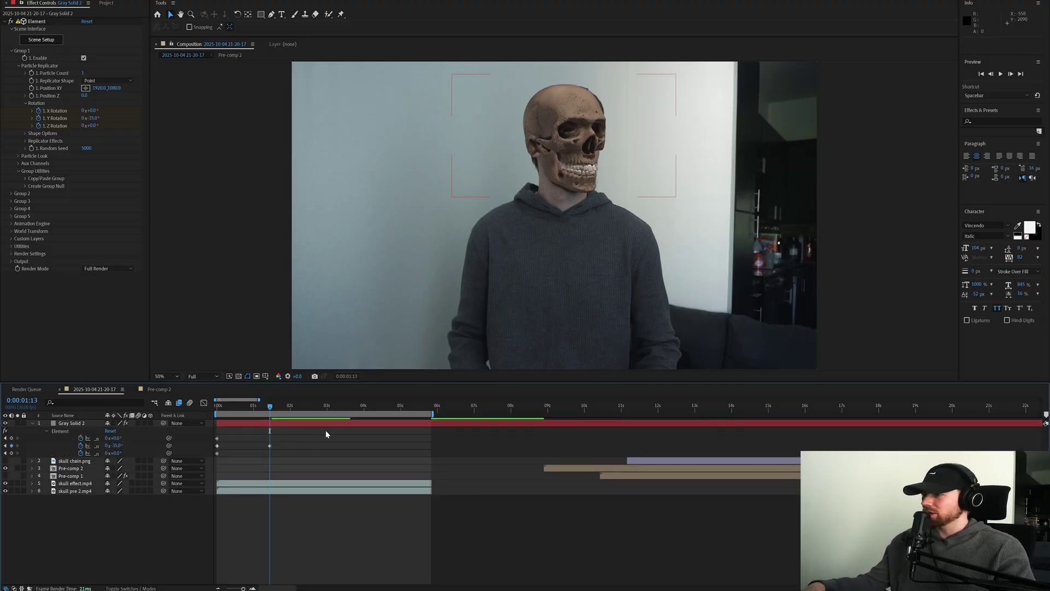
left_click_drag(326, 431, 207, 471)
key("F9")
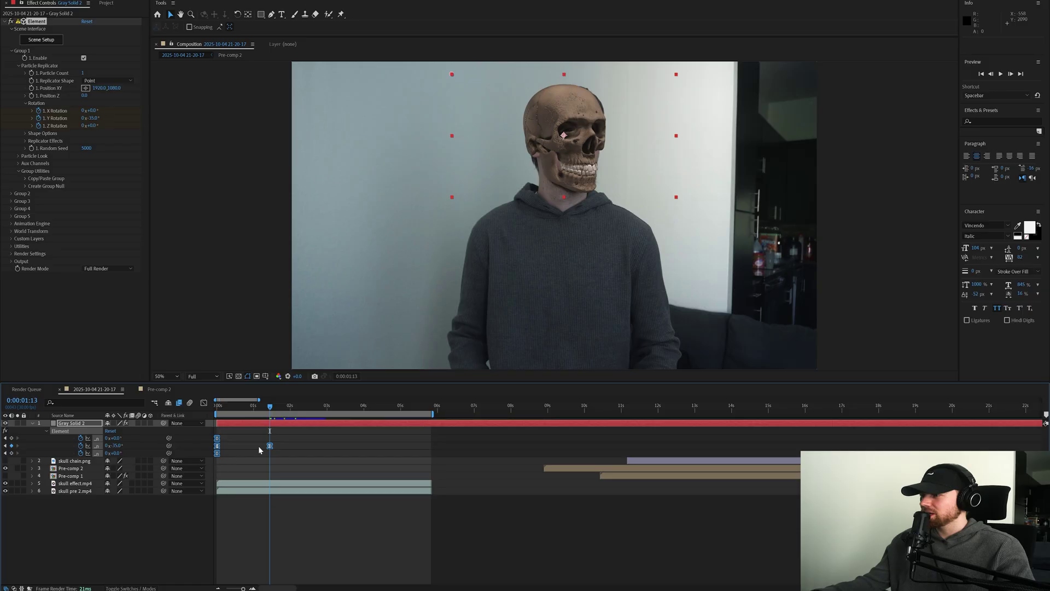
right_click(270, 445)
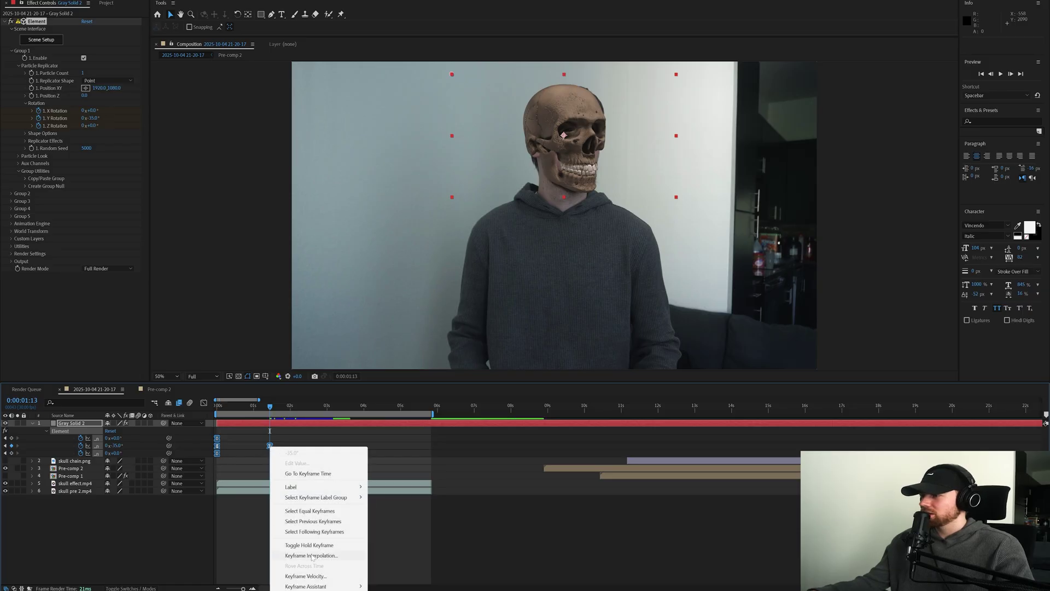
mouse_move(314, 586)
left_click(406, 523)
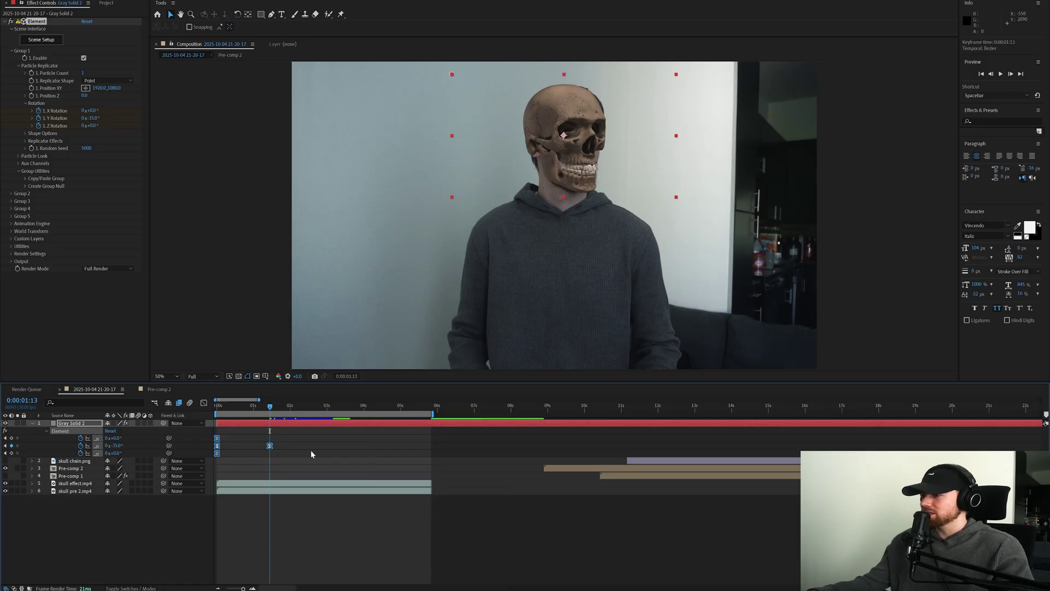
- In the speed graph, reshape the first turn's Y Rotation curve to peak early and ease out slowly, and preview it
left_click(204, 403)
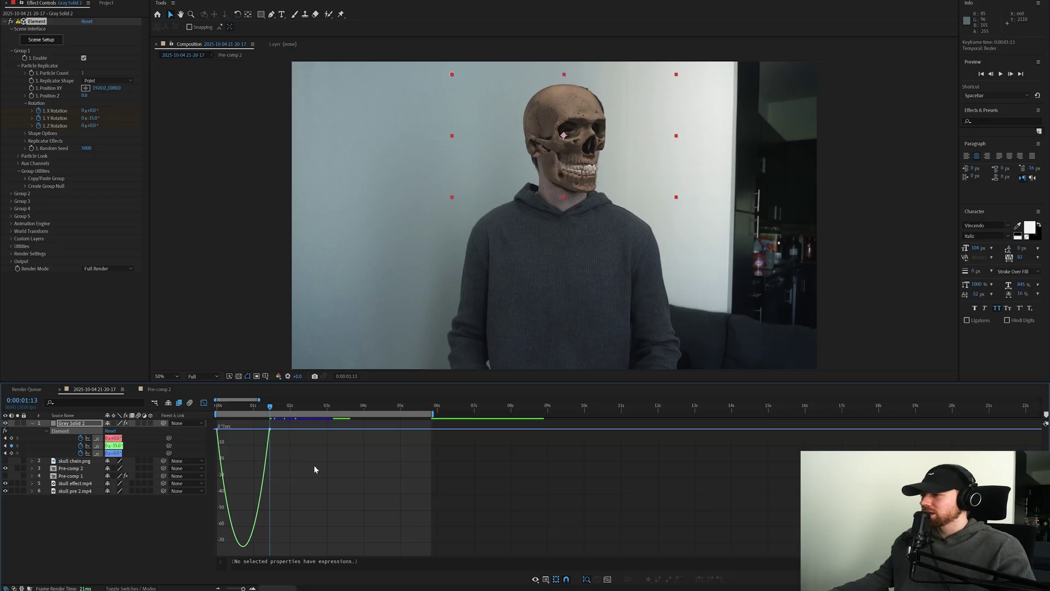
left_click_drag(327, 473, 215, 424)
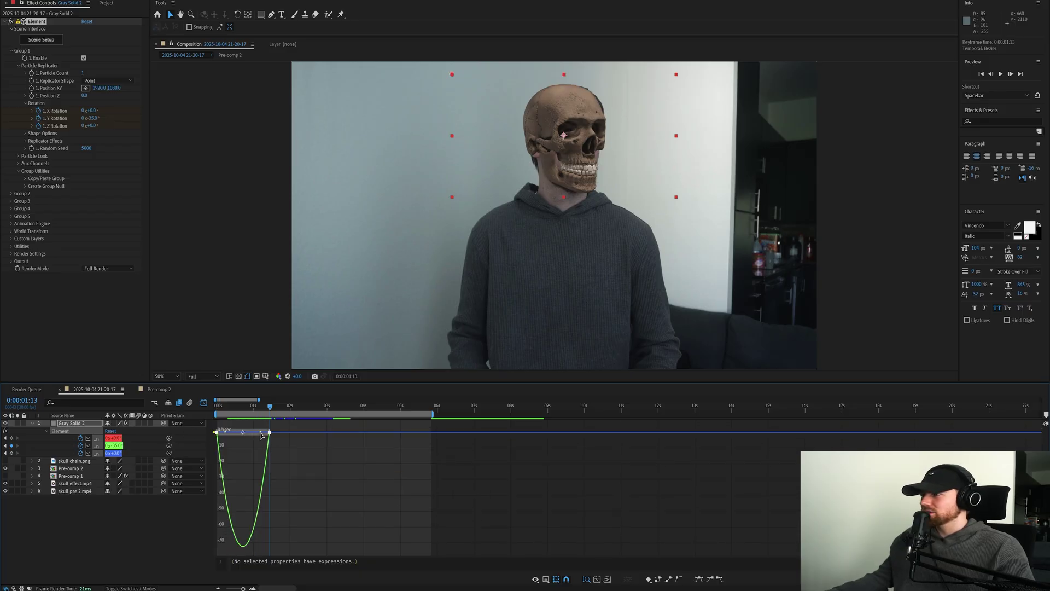
left_click_drag(261, 434, 249, 432)
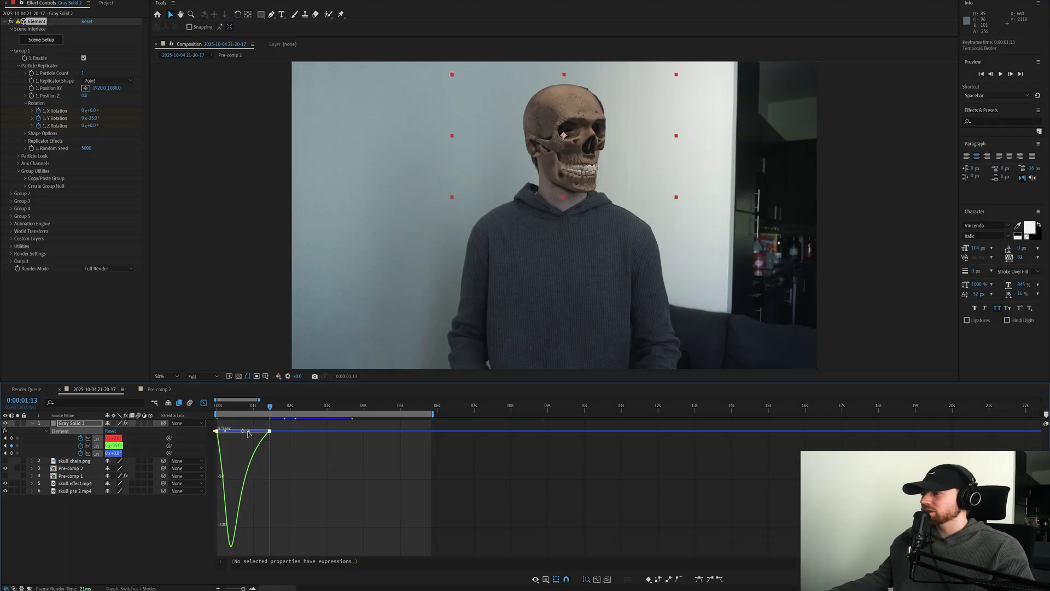
key("space")
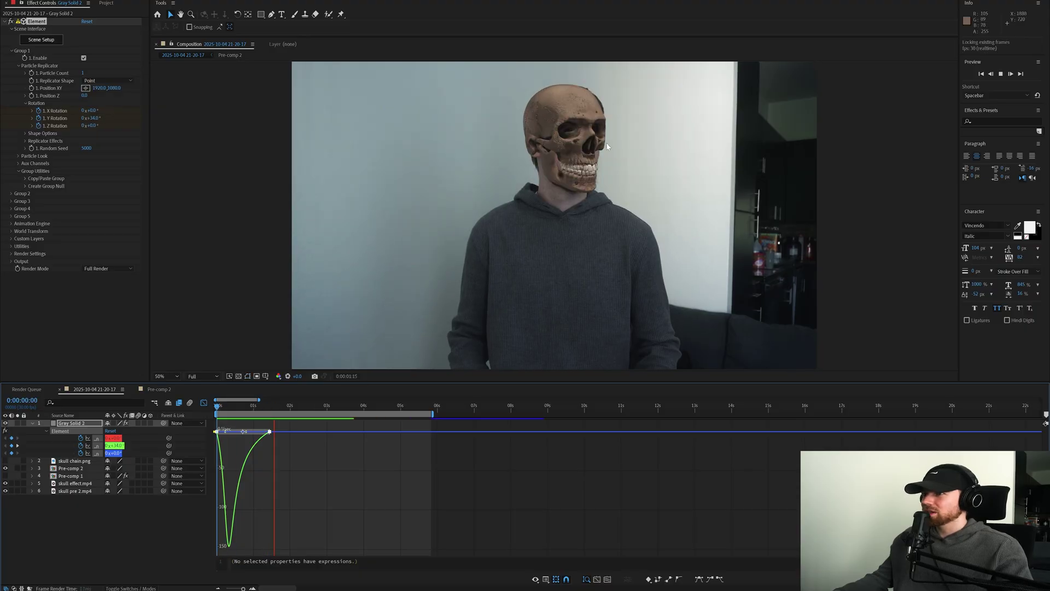
key("space")
- Move the first turn's ending Y Rotation keyframe slightly later in the graph and preview the motion from the first frame
left_click_drag(269, 432, 258, 430)
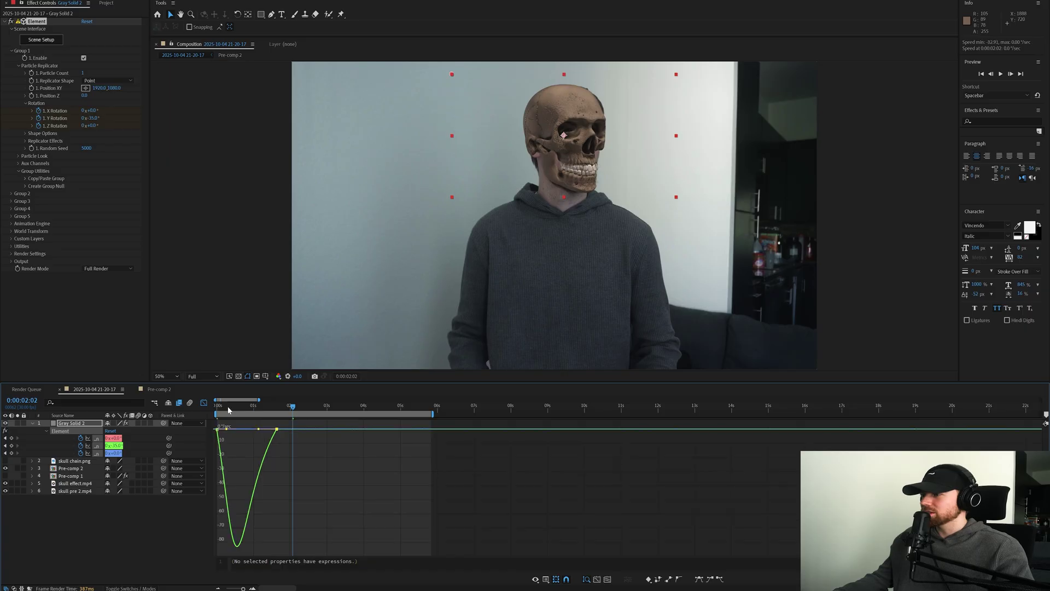
left_click(217, 407)
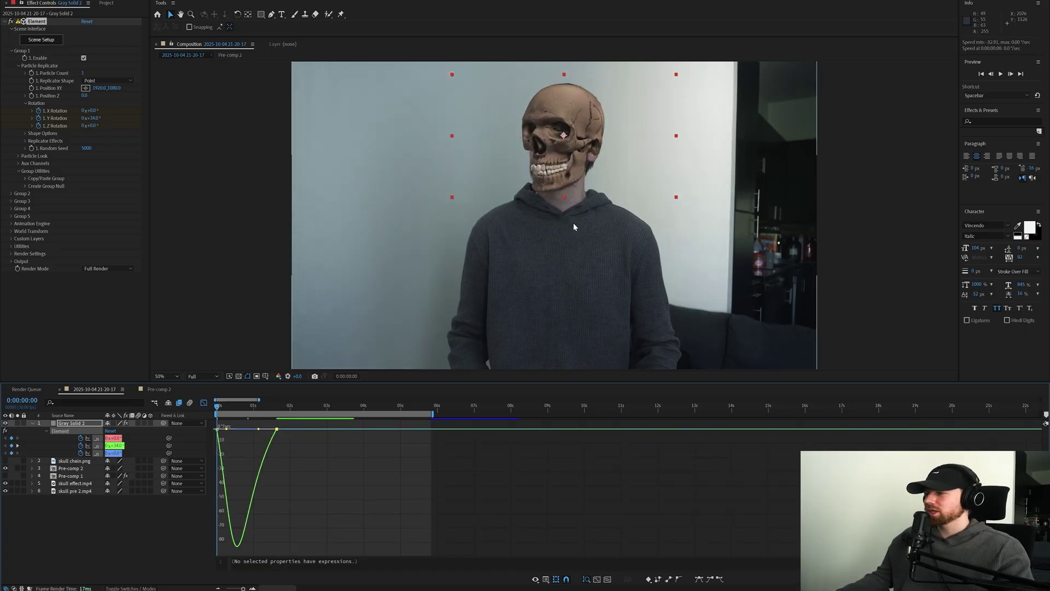
key("space")
key("space")
- Add holding keyframes for the X, Y and Z Rotation of Element Group 1 at 0:00:03:00
mouse_move(312, 407)
left_mouse_down()
mouse_move(347, 405)
mouse_move(314, 408)
mouse_move(328, 413)
left_mouse_up()
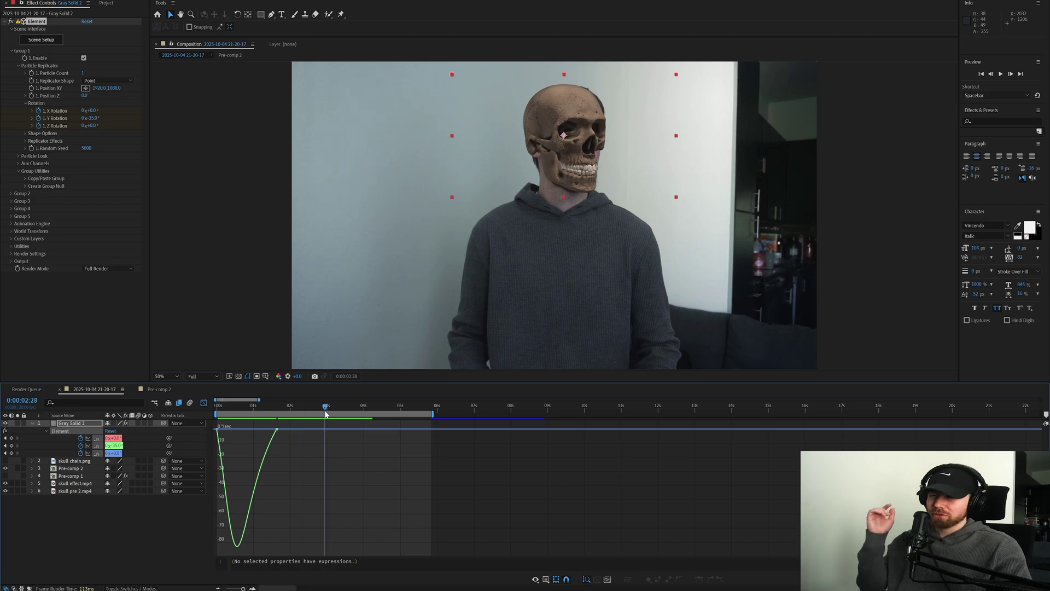
key("shift+F3")
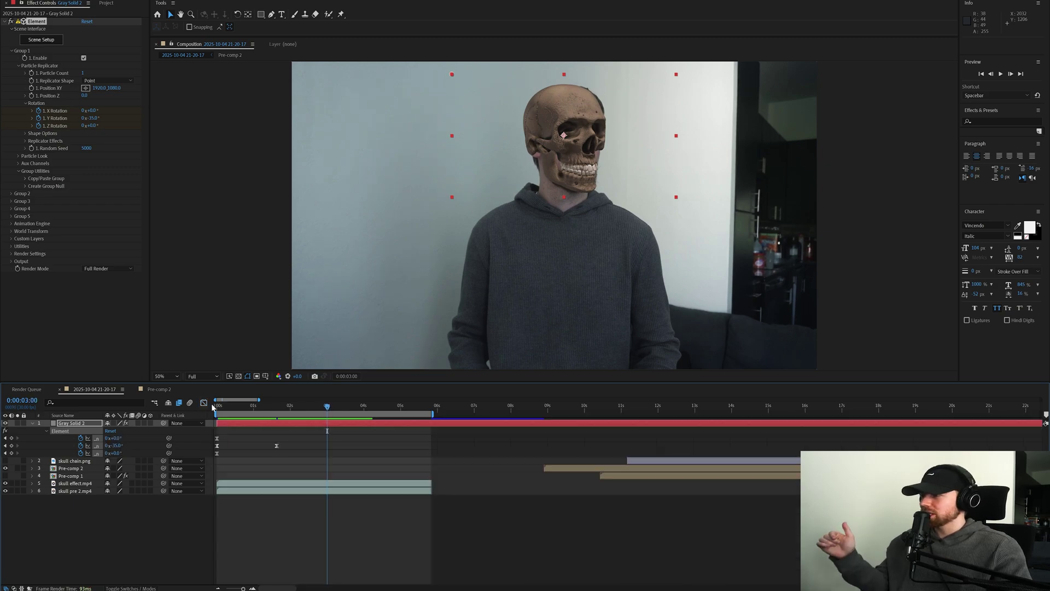
left_click(326, 453)
left_click(12, 438)
left_click(12, 445)
left_click(11, 453)
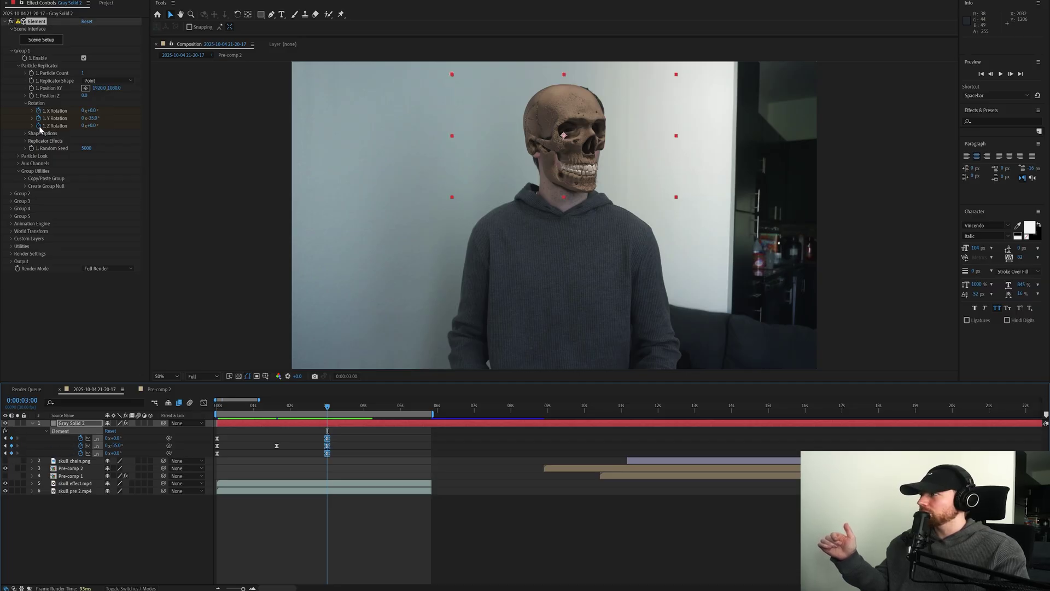
- At 0:00:04:03, set the skull's Y Rotation to 30° and Z Rotation to about -4° for the turn back
left_click(374, 450)
left_click_drag(333, 405, 367, 407)
left_click(377, 423)
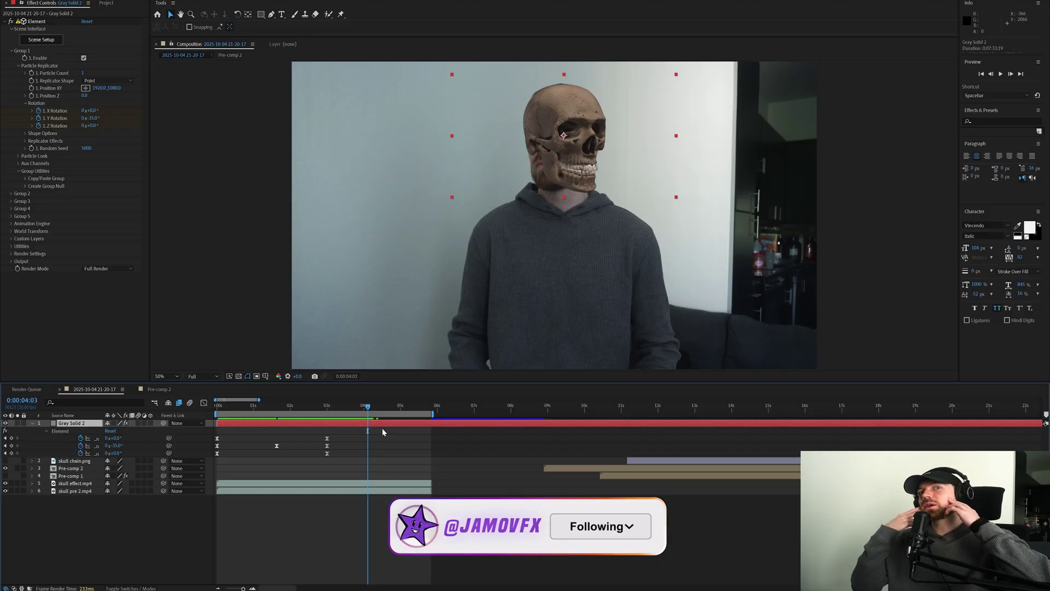
left_click(334, 466)
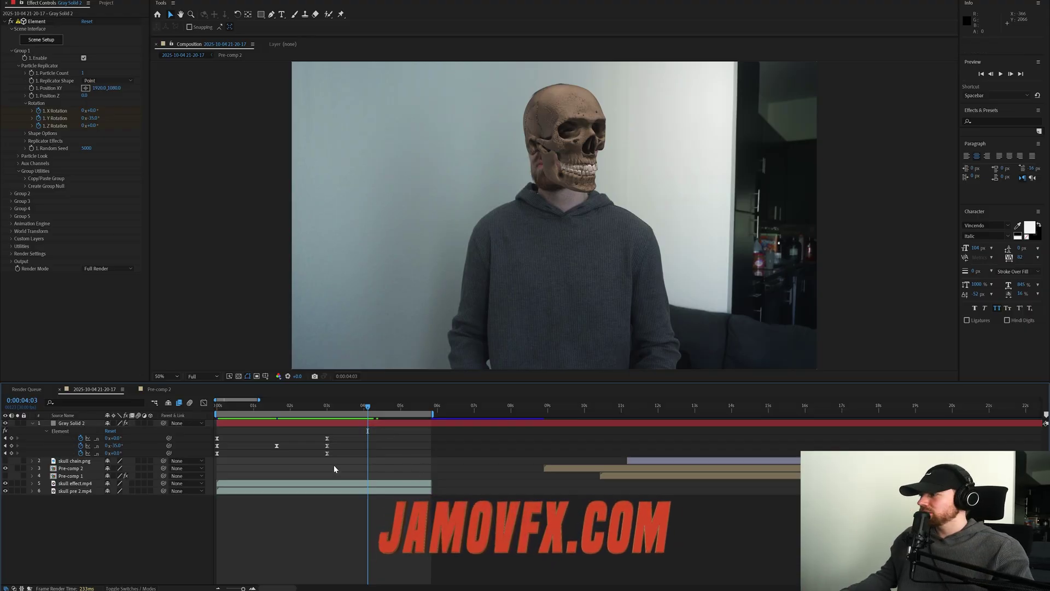
mouse_move(118, 446)
left_mouse_down()
mouse_move(146, 445)
mouse_move(117, 454)
left_mouse_up()
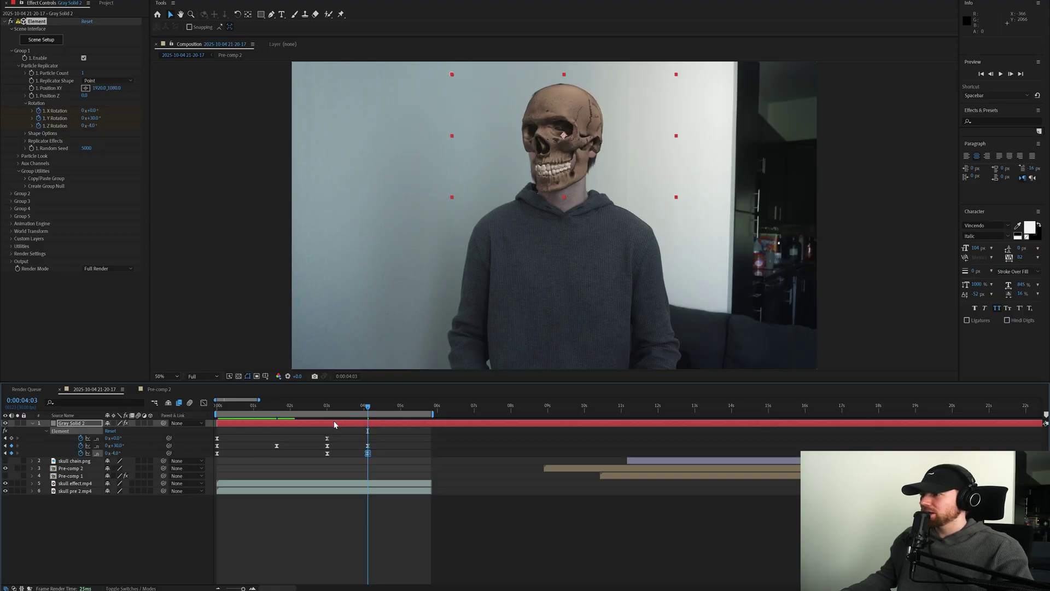
- Shift the second turn's ending Y and Z Rotation keyframes slightly later to match the head's movement
left_click_drag(326, 409, 383, 409)
left_click_drag(368, 446, 314, 467)
key("ctrl+z")
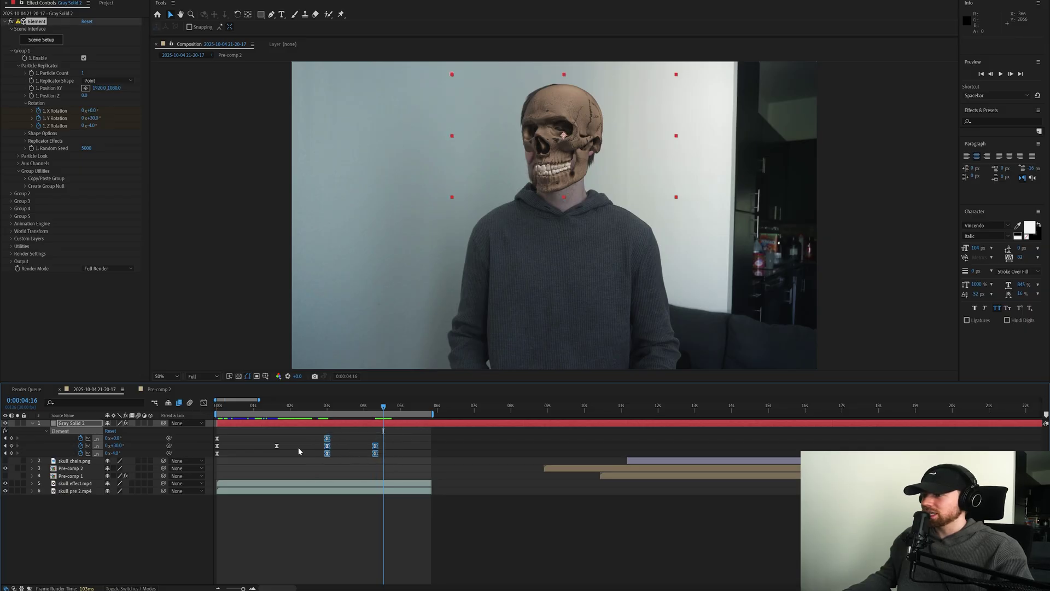
- In the speed graph, extend the ending keyframes' incoming handles so the second turn peaks early and eases out gradually
left_click(204, 404)
left_click_drag(423, 454, 313, 506)
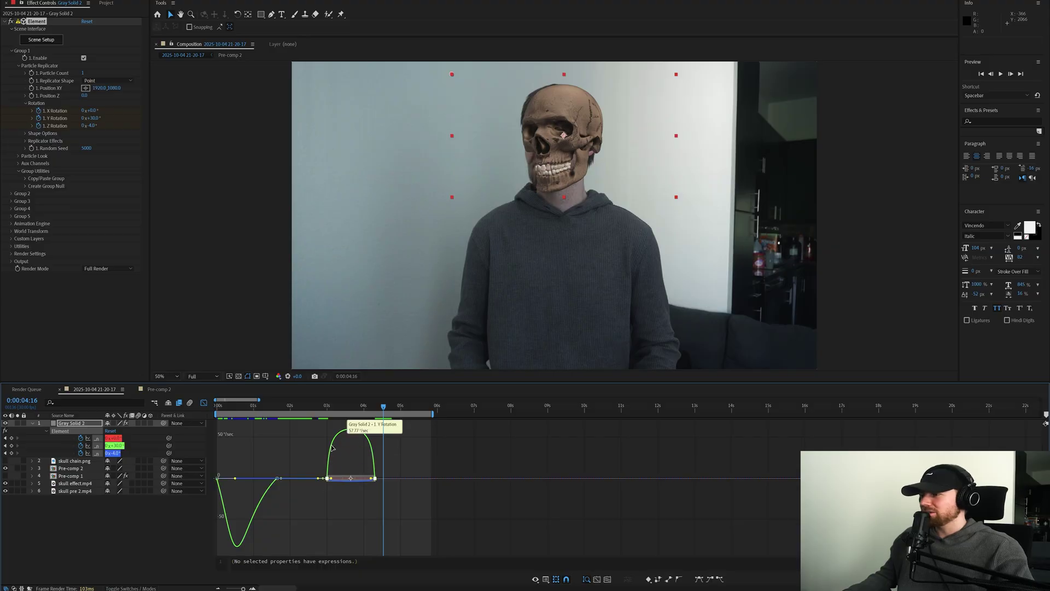
left_click_drag(414, 464, 371, 480)
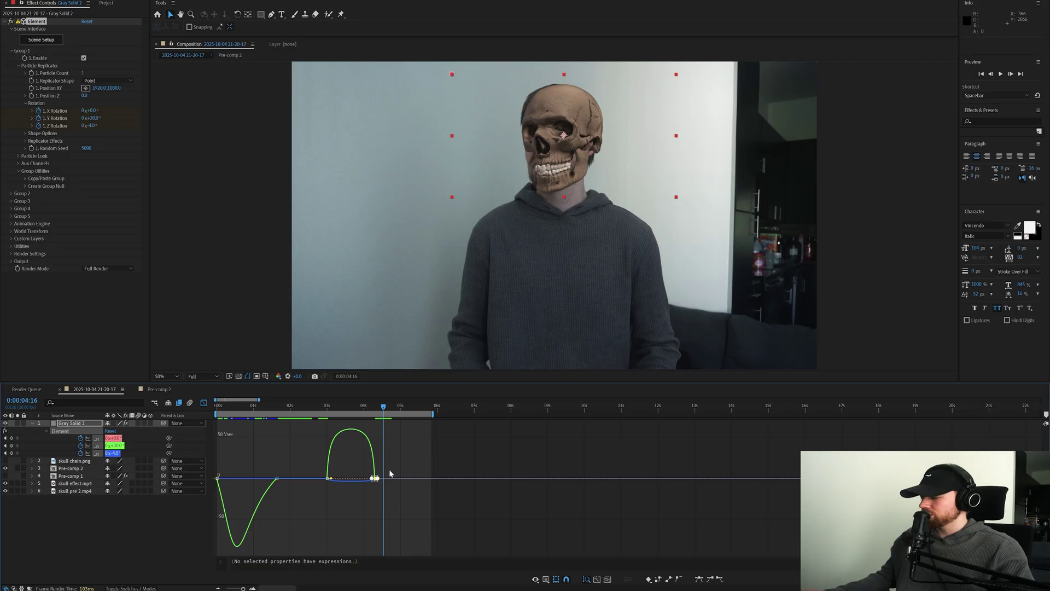
key("z")
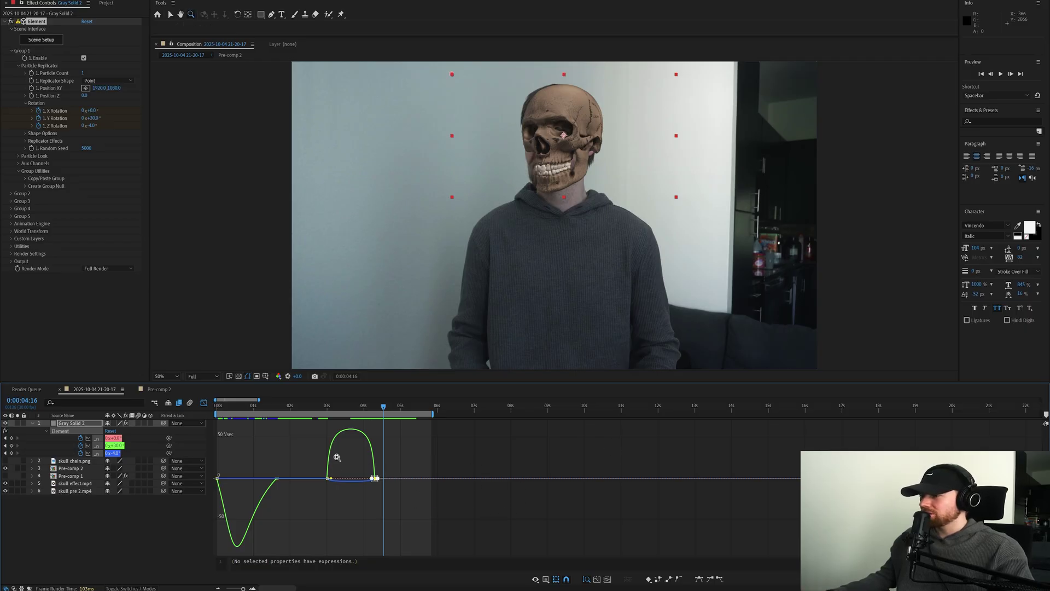
left_click_drag(367, 472, 412, 508)
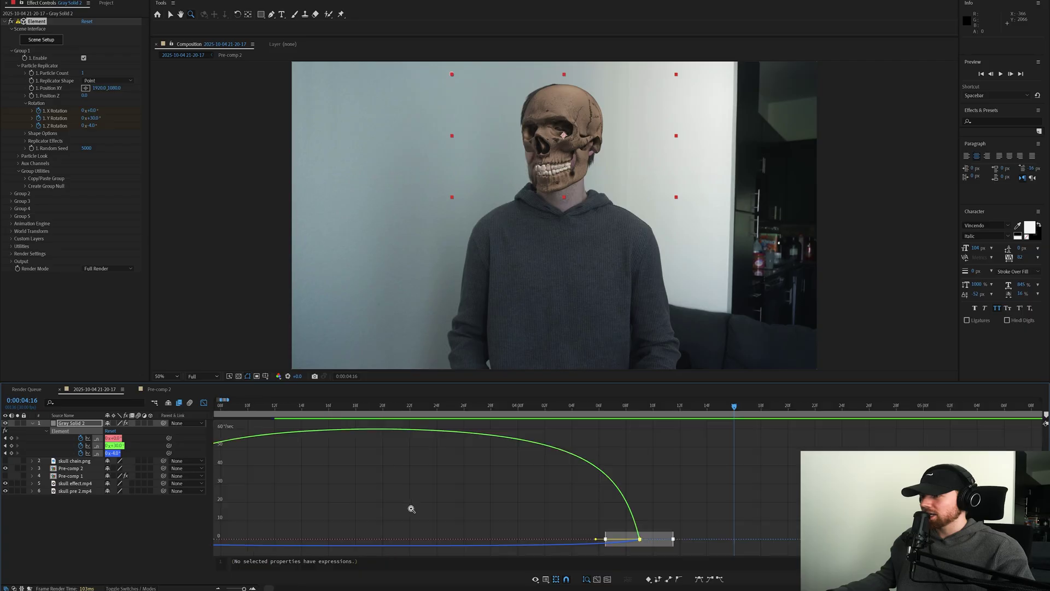
key("v")
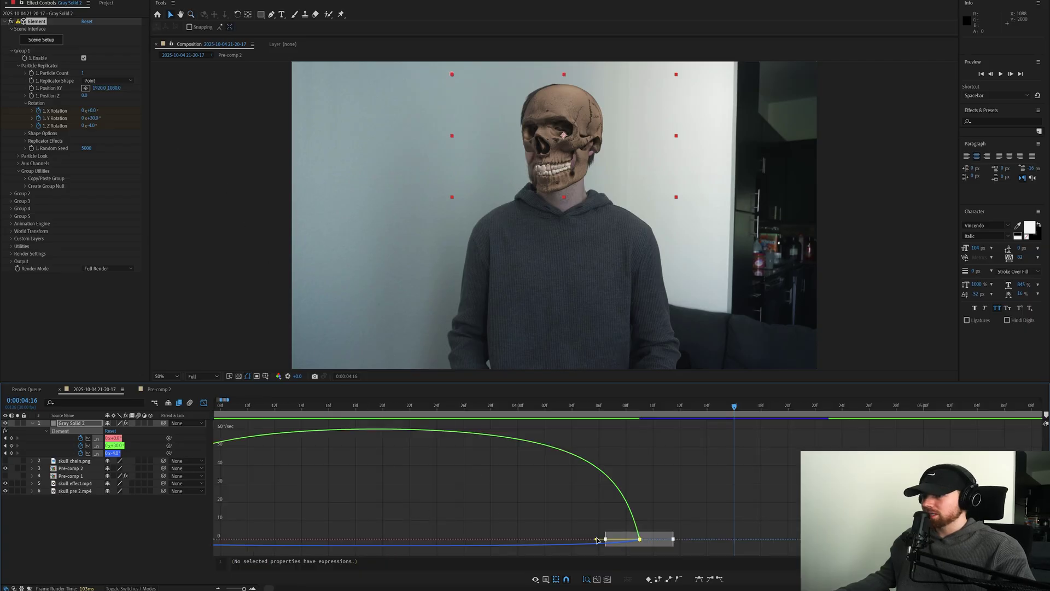
left_click_drag(604, 539, 506, 540)
left_click_drag(244, 588, 243, 589)
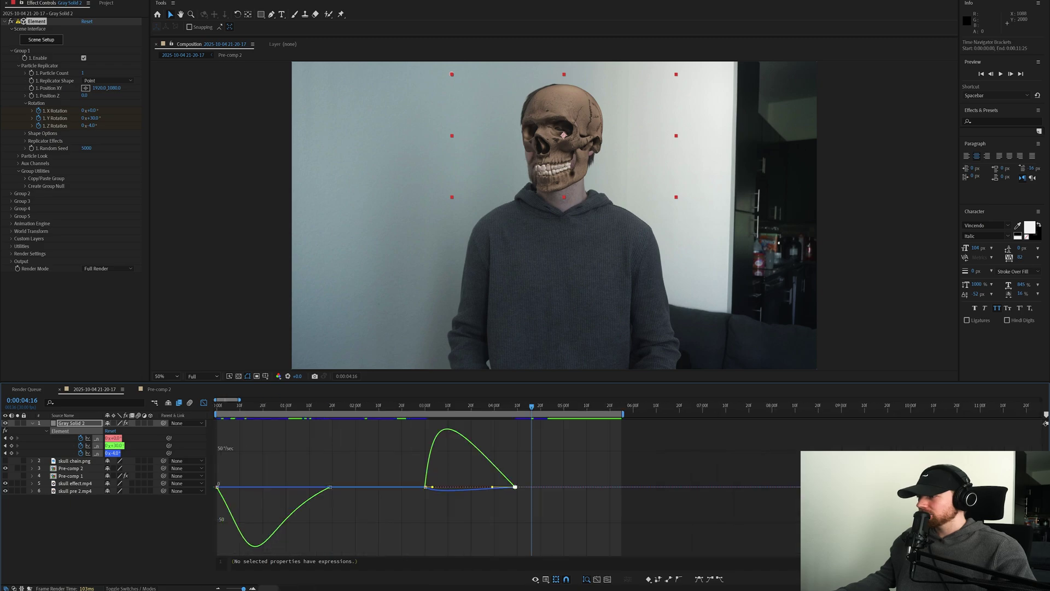
key("ctrl+z")
left_click_drag(509, 479, 482, 480)
- Play back the second turn and move its ending Y and Z Rotation keyframes to 0:00:04:11
left_click_drag(405, 406, 382, 406)
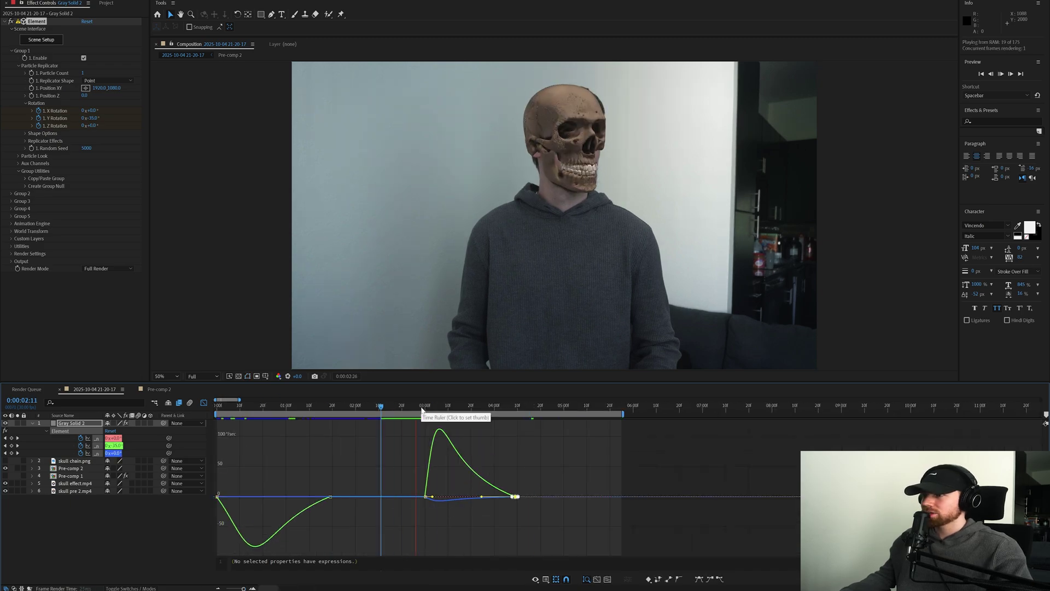
key("shift+F3")
left_click_drag(546, 440, 521, 452)
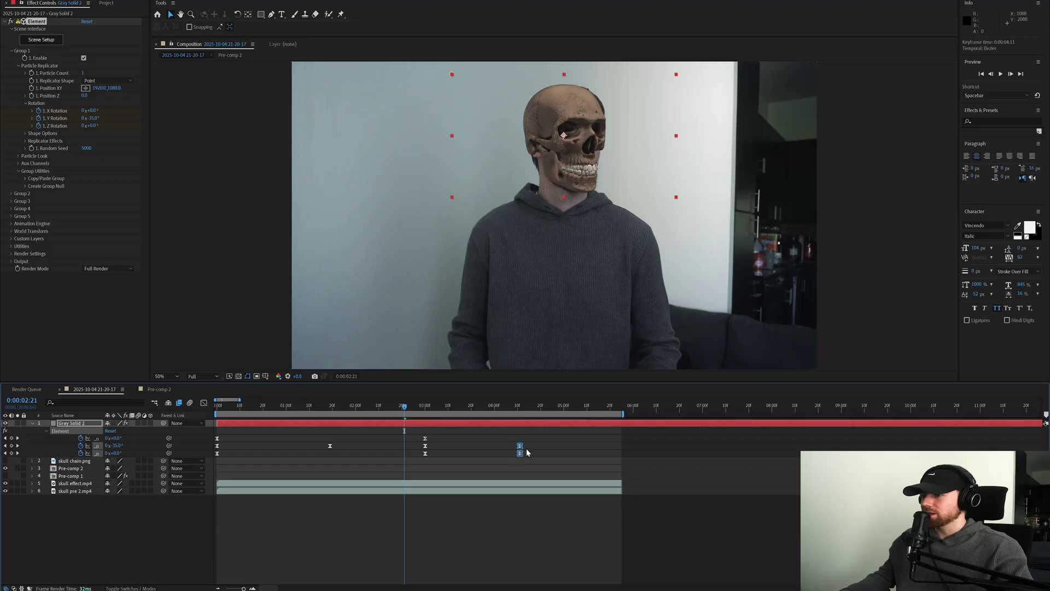
- Move the second turn's ending Y and Z Rotation keyframes to about 0:00:04:16 and play back the skull animation
left_click(486, 454)
key("space")
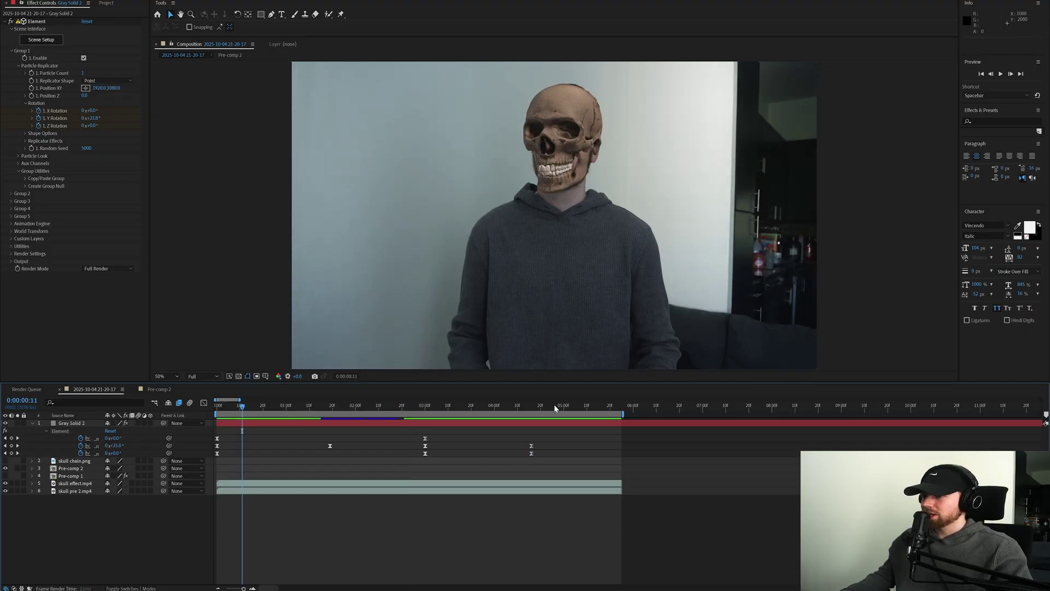
left_click_drag(555, 406, 569, 418)
- Pre-compose the Gray Solid 2 skull layer as Gray Solid 2 Comp 1, moving all attributes into the new composition
left_click(572, 426)
key("ctrl+shift+c")
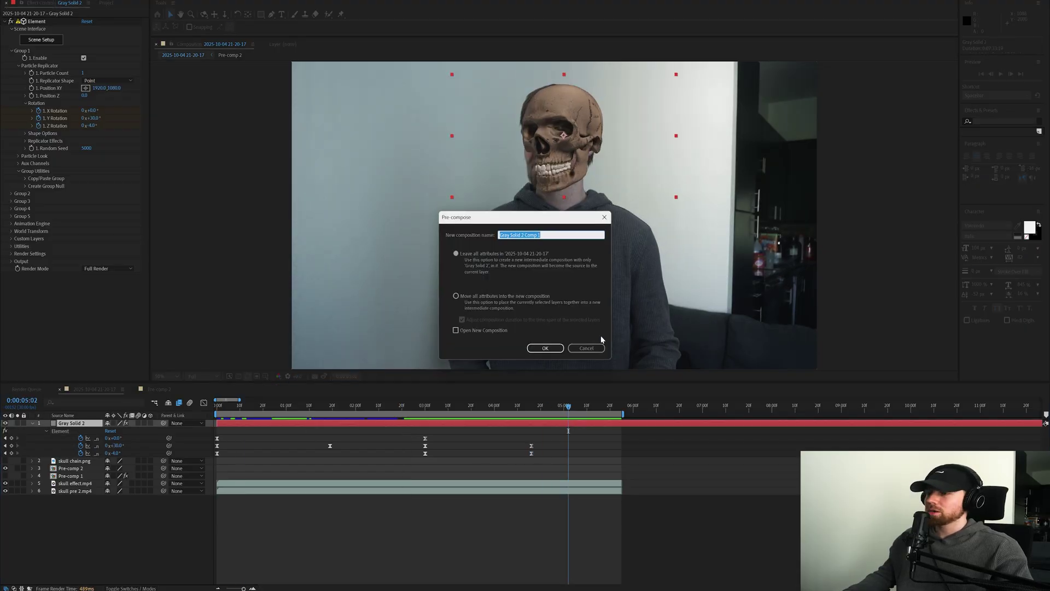
left_click(487, 296)
left_click(540, 348)
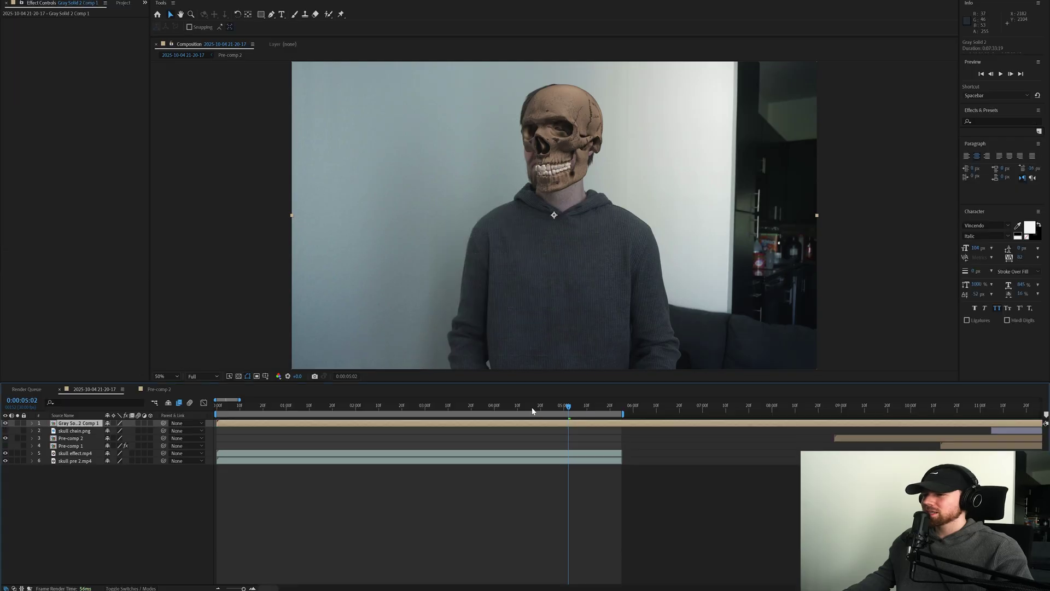
- Apply a shake effect to the pre-composed skull layer at 0:00:04:16
left_click(532, 407)
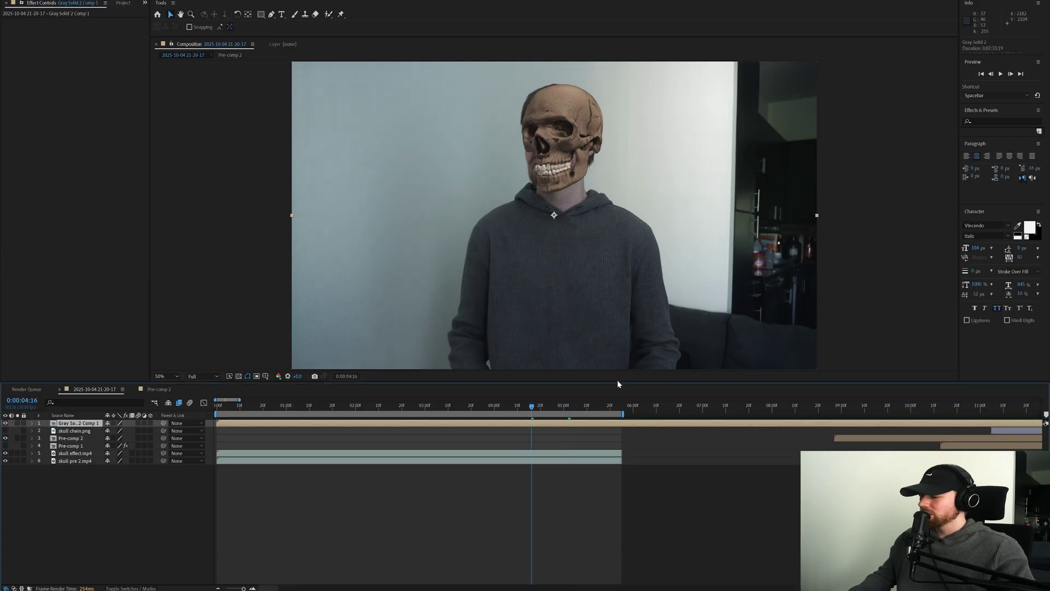
key("ctrl+space")
type("shake")
key("Return")
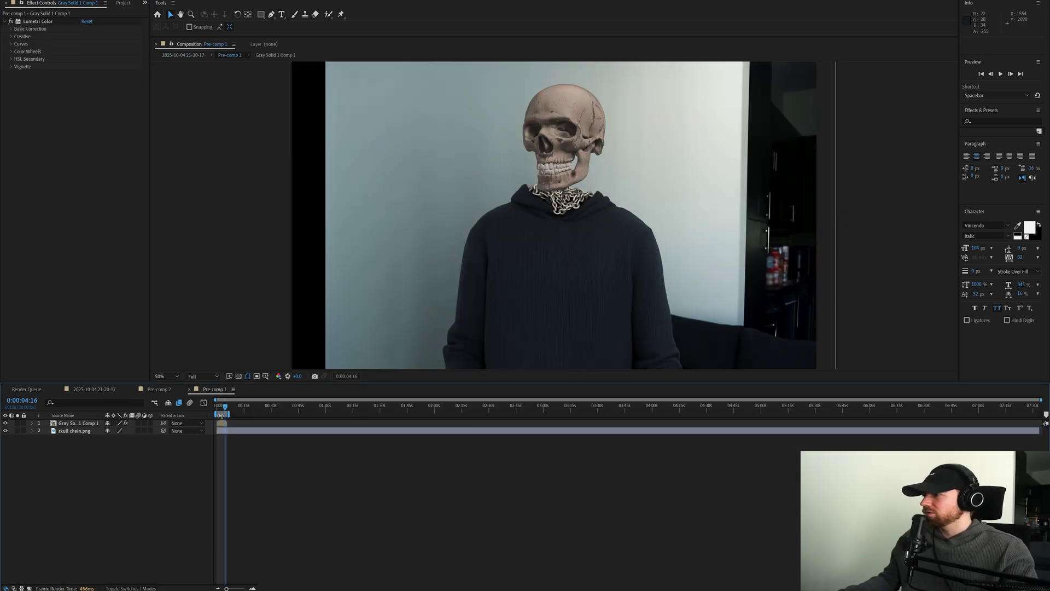
- Select the Gray Solid 1 Comp 1 skull layer in Pre-comp 1 and toggle its Lumetri Color to compare the look with the footage
left_click(221, 422)
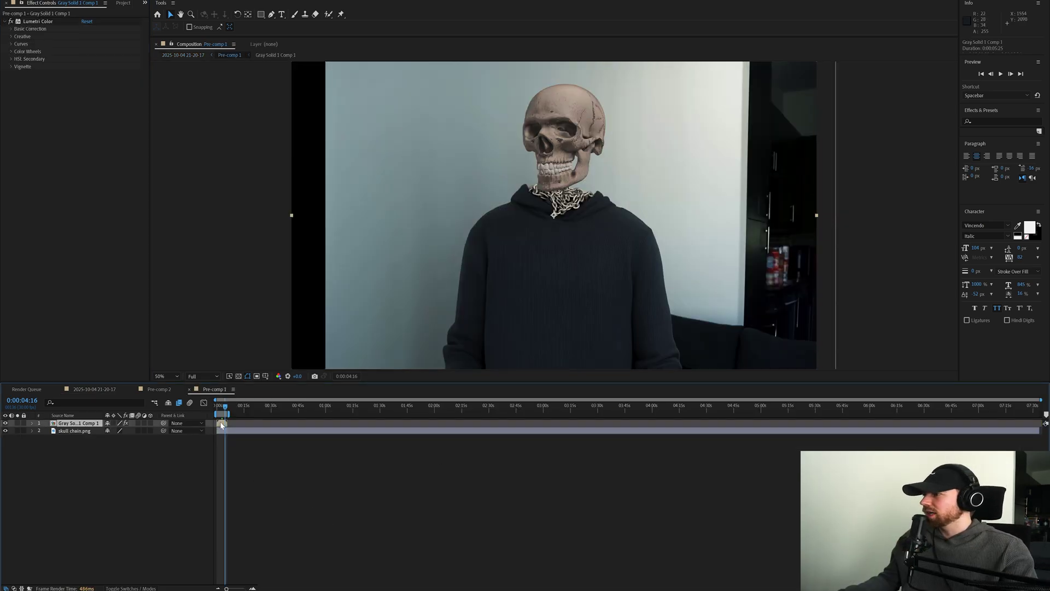
scroll(682, 234, "up", 1)
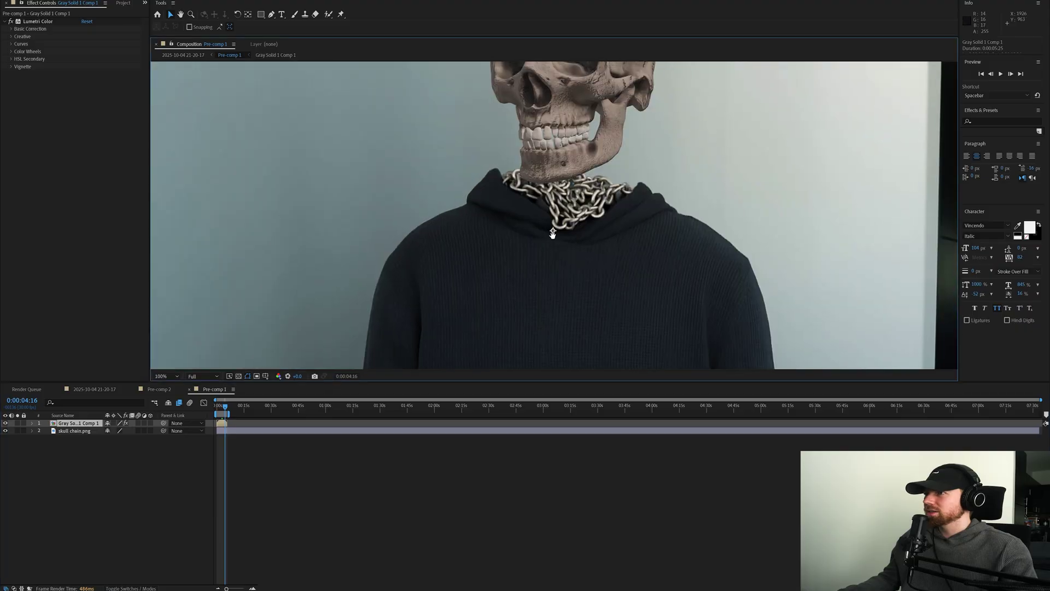
left_click_drag(553, 232, 523, 352)
scroll(532, 275, "down", 1)
left_click(11, 21)
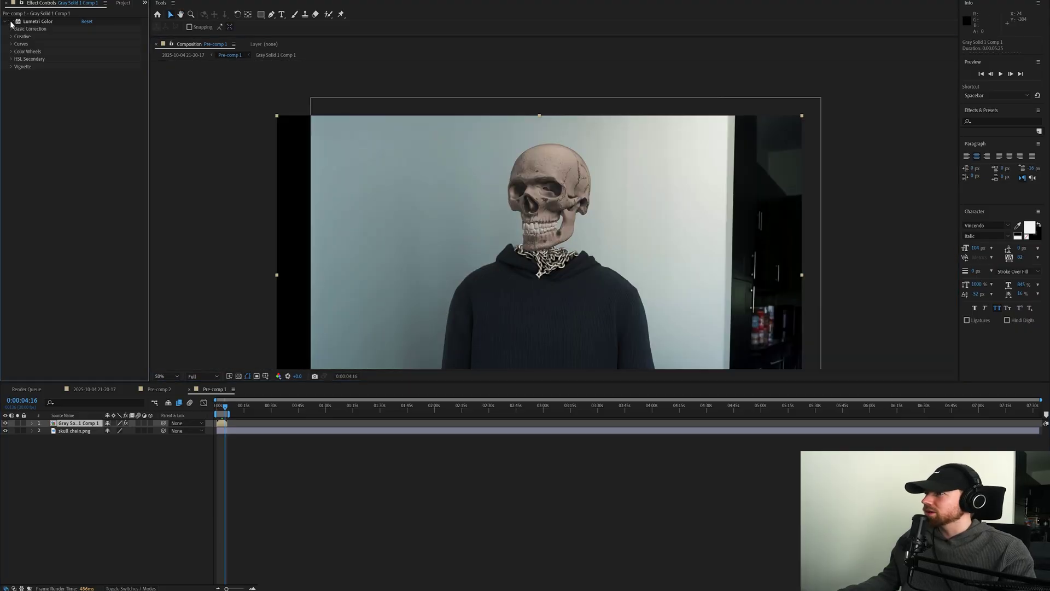
left_click(11, 21)
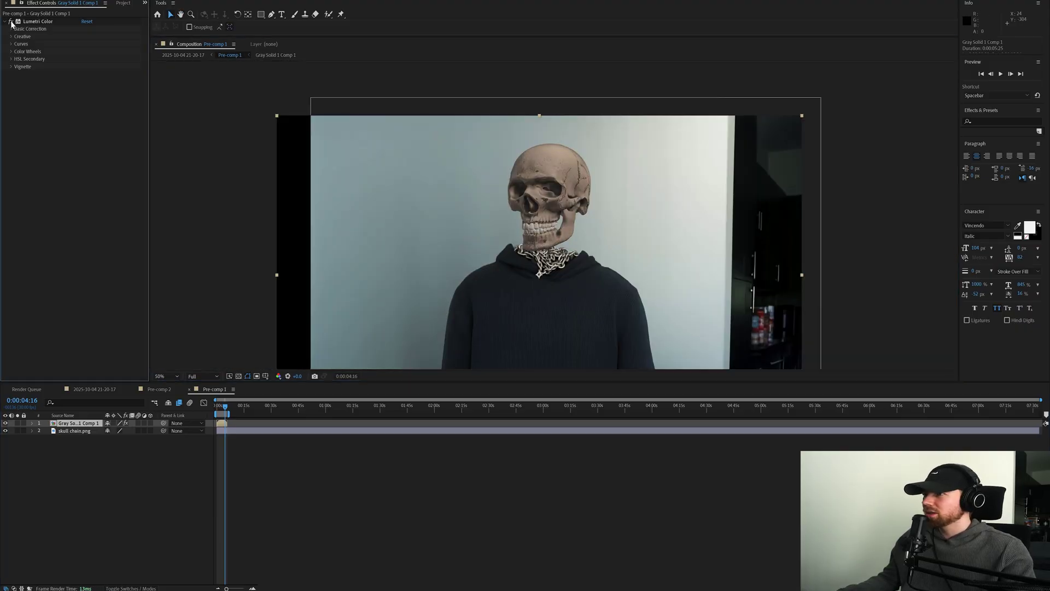
left_click(11, 23)
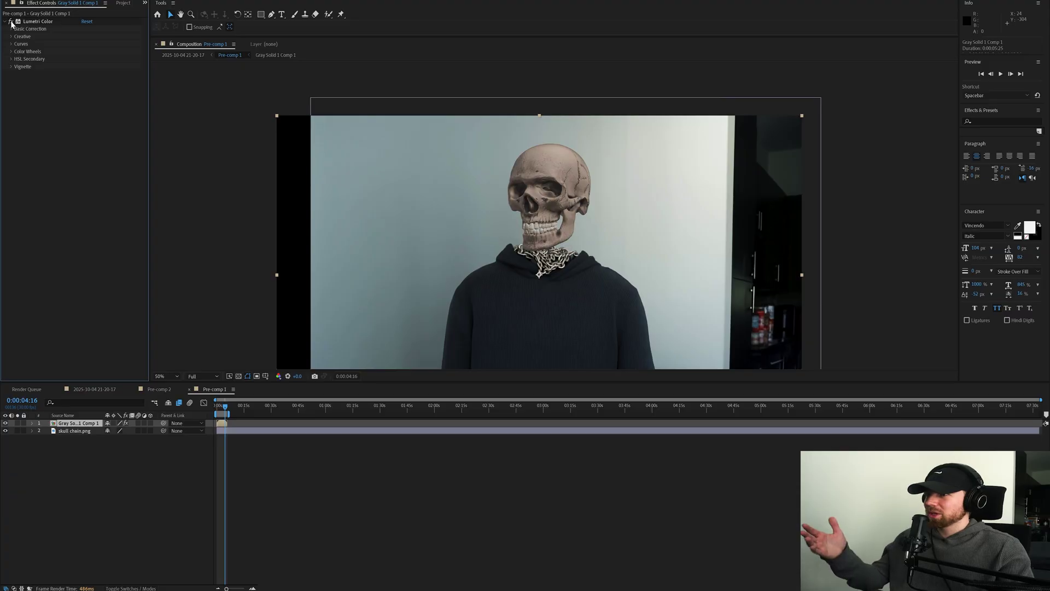
scroll(518, 223, "up", 2)
scroll(518, 222, "down", 2)
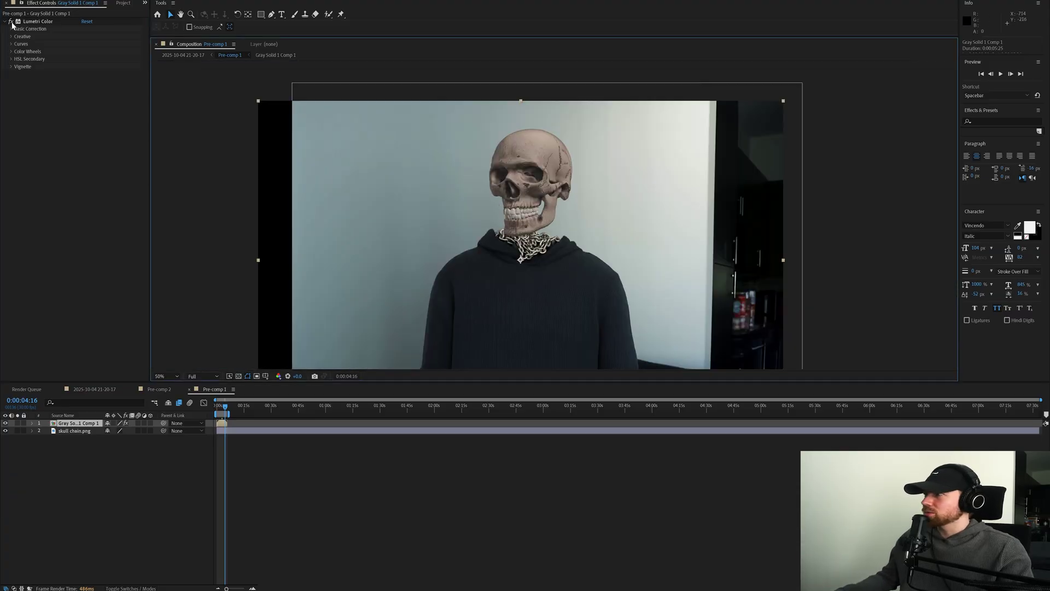
- Lower the Contrast in the skull layer's Lumetri Color Basic Correction and check the skull against the chain and hoodie up close
left_click(11, 30)
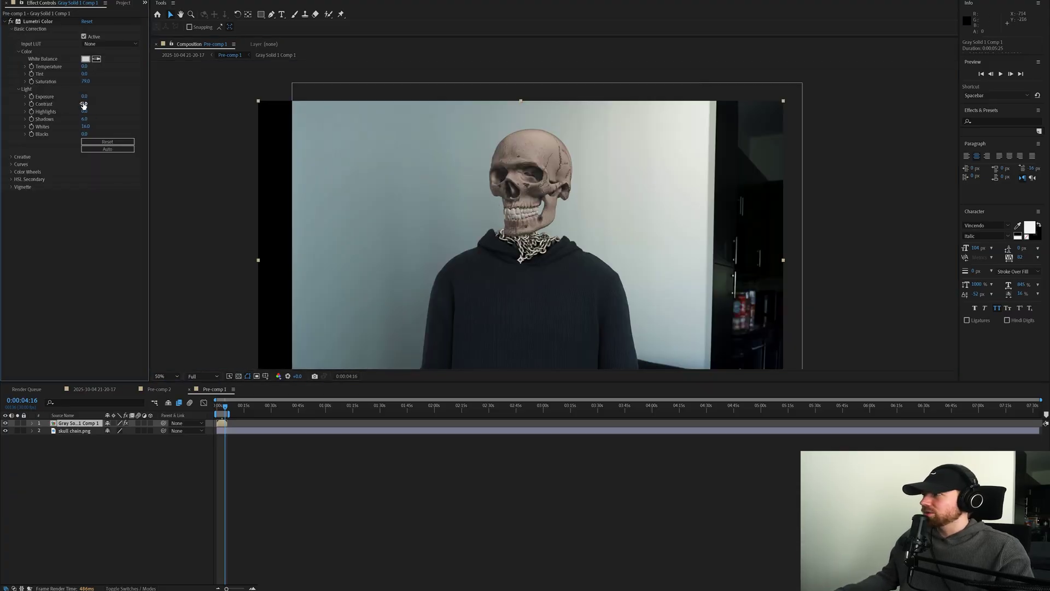
left_click_drag(85, 107, 79, 104)
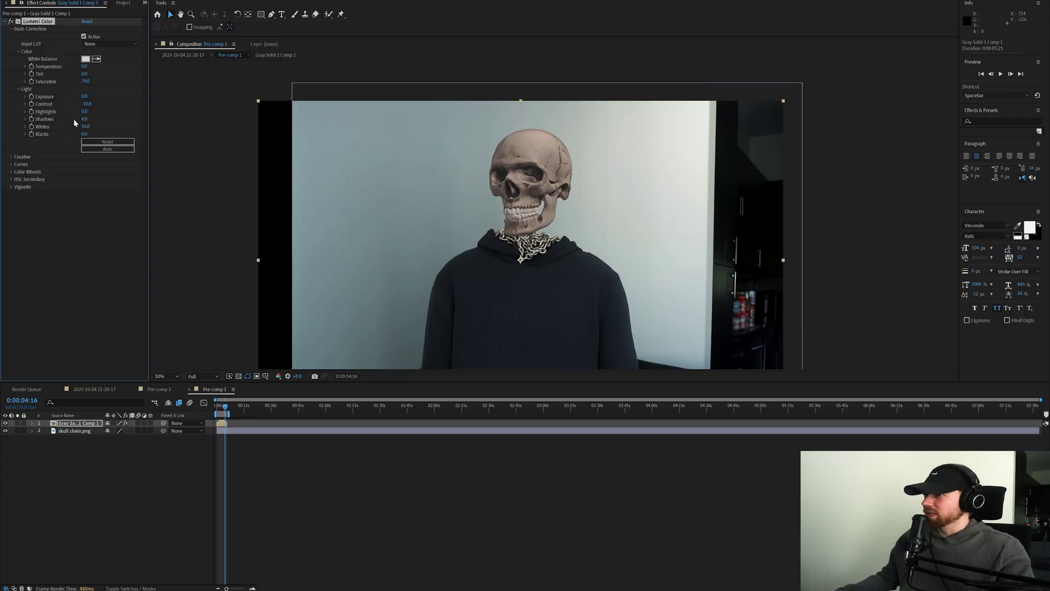
scroll(541, 264, "up", 4)
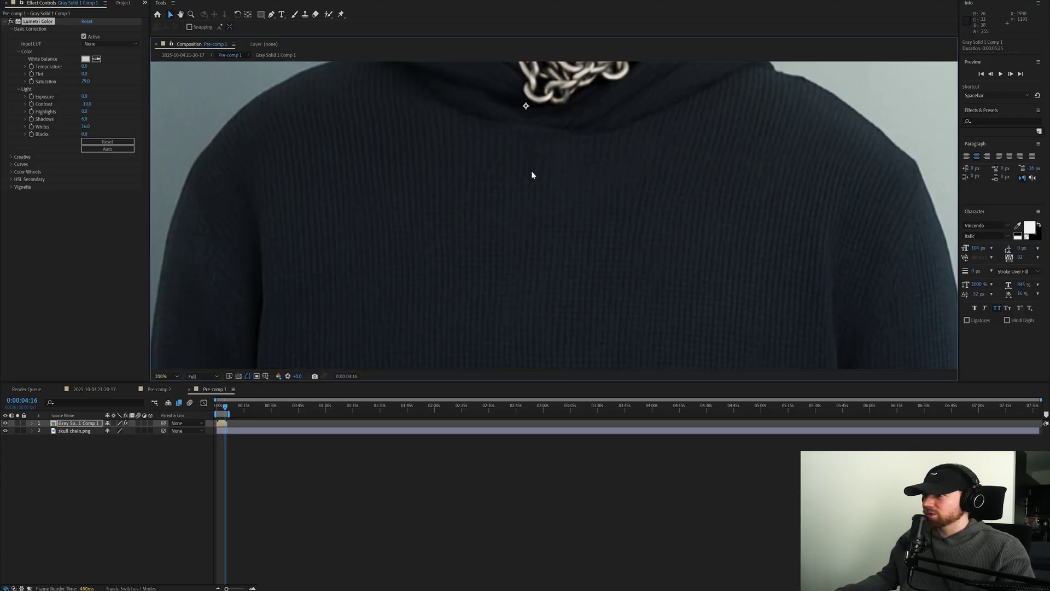
scroll(523, 109, "up", 8)
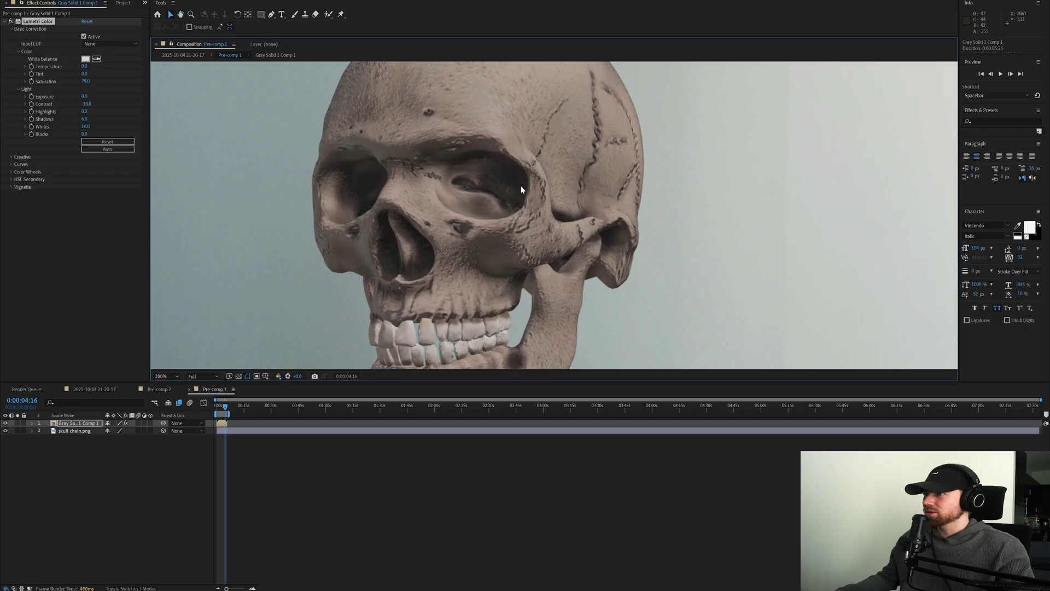
scroll(512, 183, "down", 4)
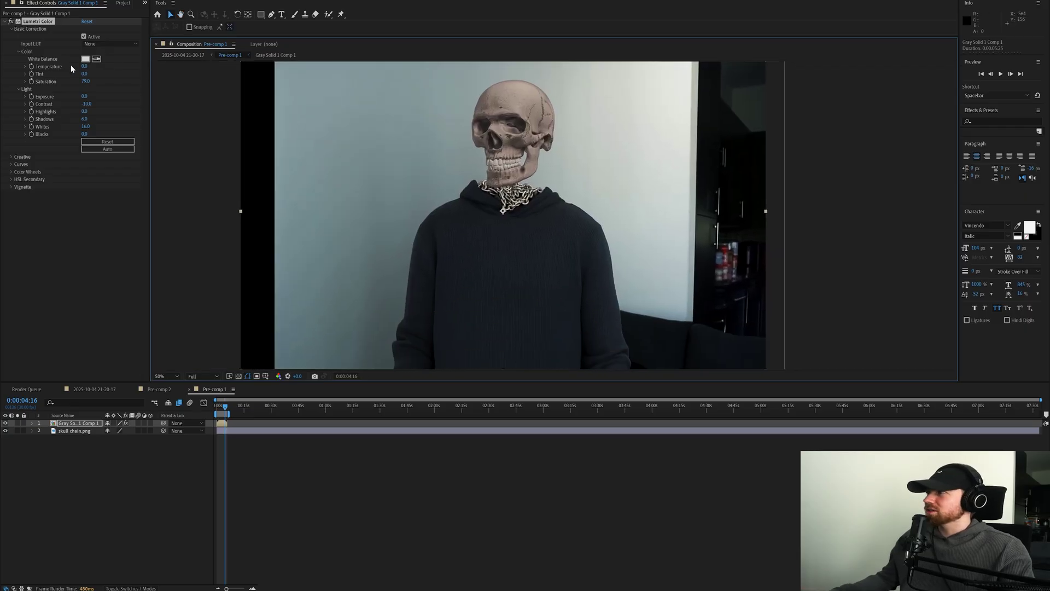
- Toggle Lumetri Color repeatedly to compare the reduced-contrast skull with the ungraded one, and return to the main composition
left_click(12, 22)
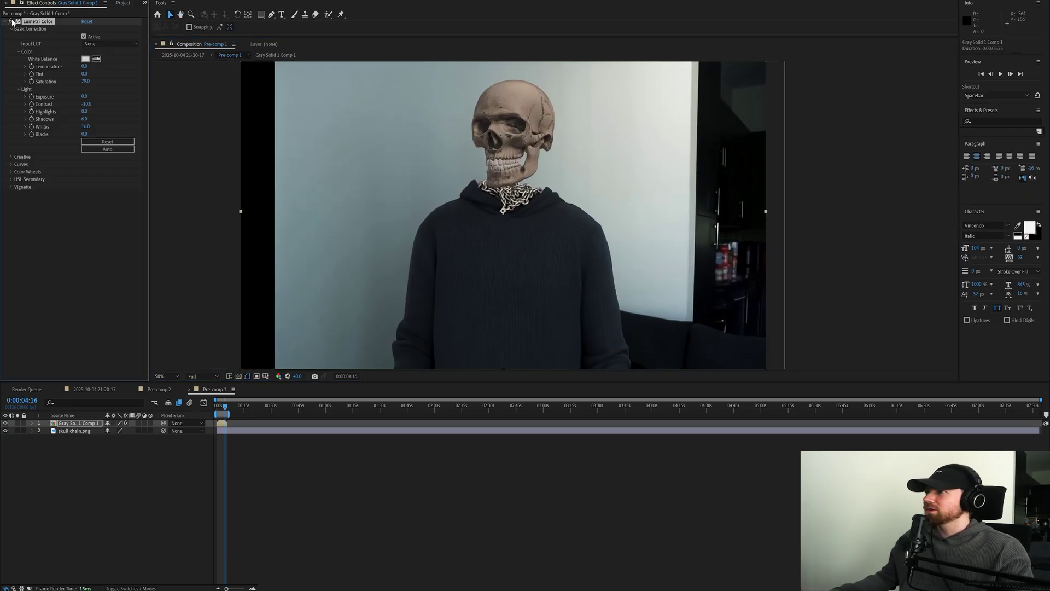
left_click(12, 22)
left_click(12, 22)
left_click(13, 22)
left_click(12, 22)
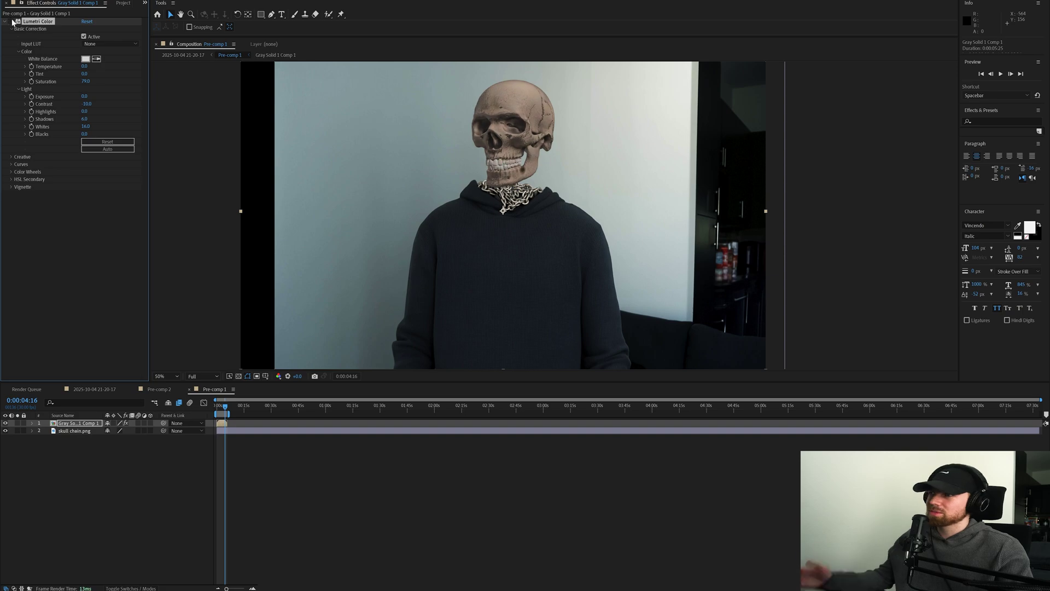
left_click(12, 22)
left_click(12, 21)
left_click(12, 22)
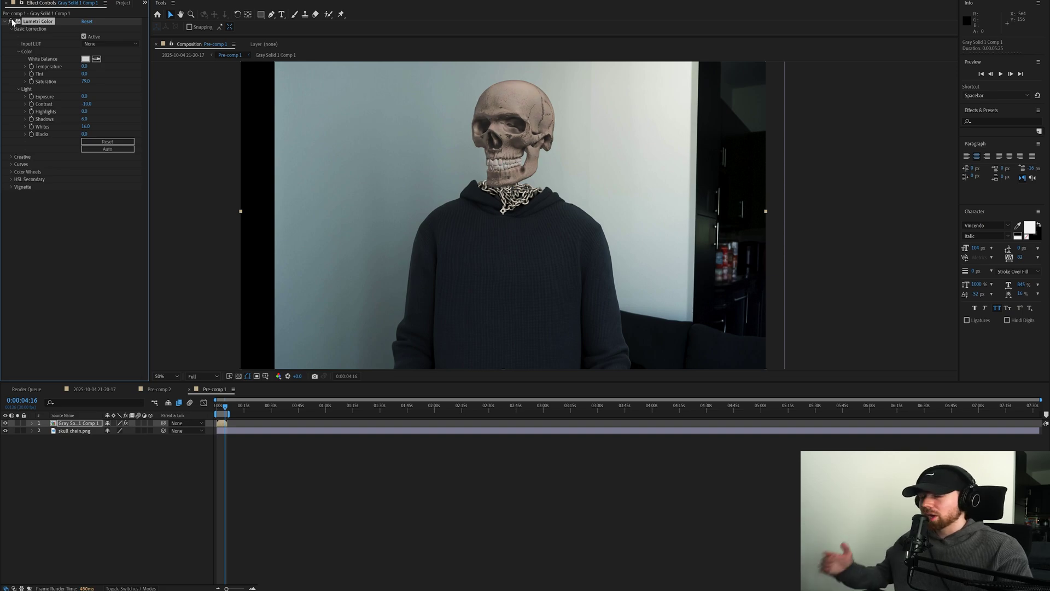
left_click(88, 389)
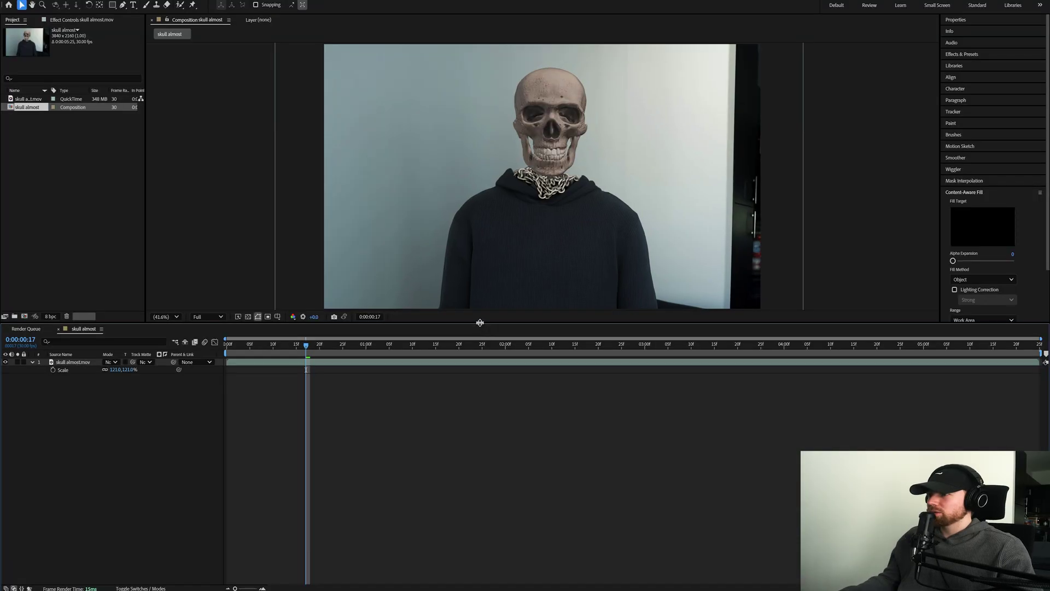
- In the skull almost composition, add an adjustment layer above the rendered footage and apply a Grunge preset to it
left_click_drag(480, 323, 475, 383)
left_click(368, 422)
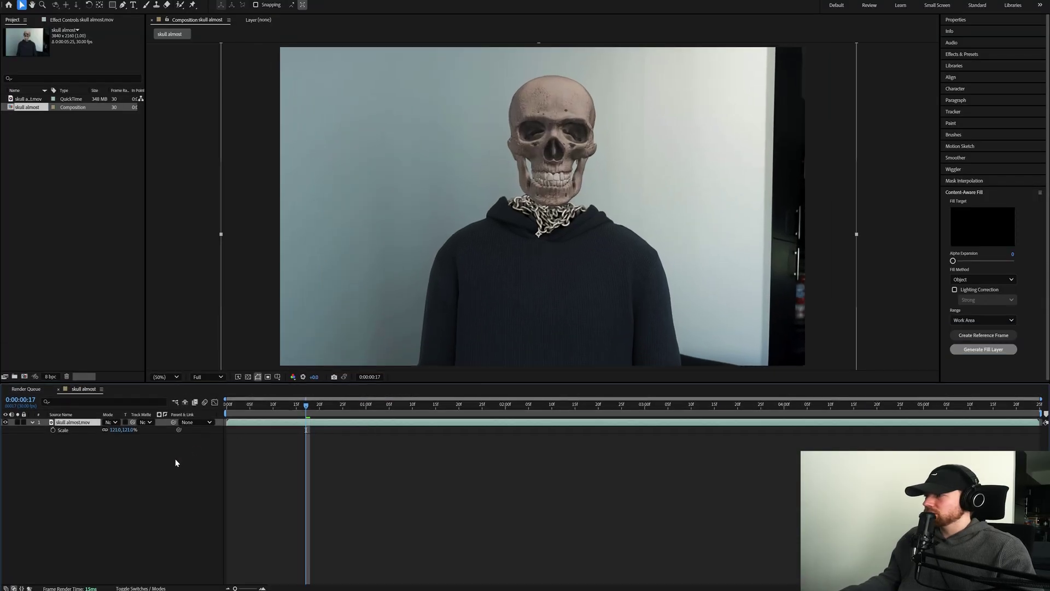
left_click(151, 473)
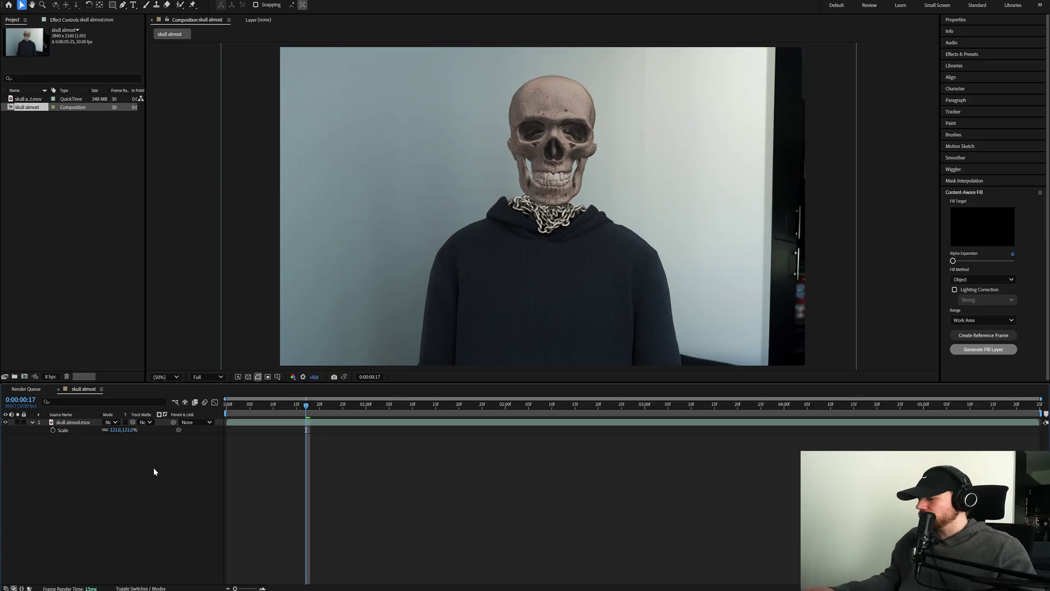
key("ctrl+alt+y")
key("ctrl+space")
type("grunge")
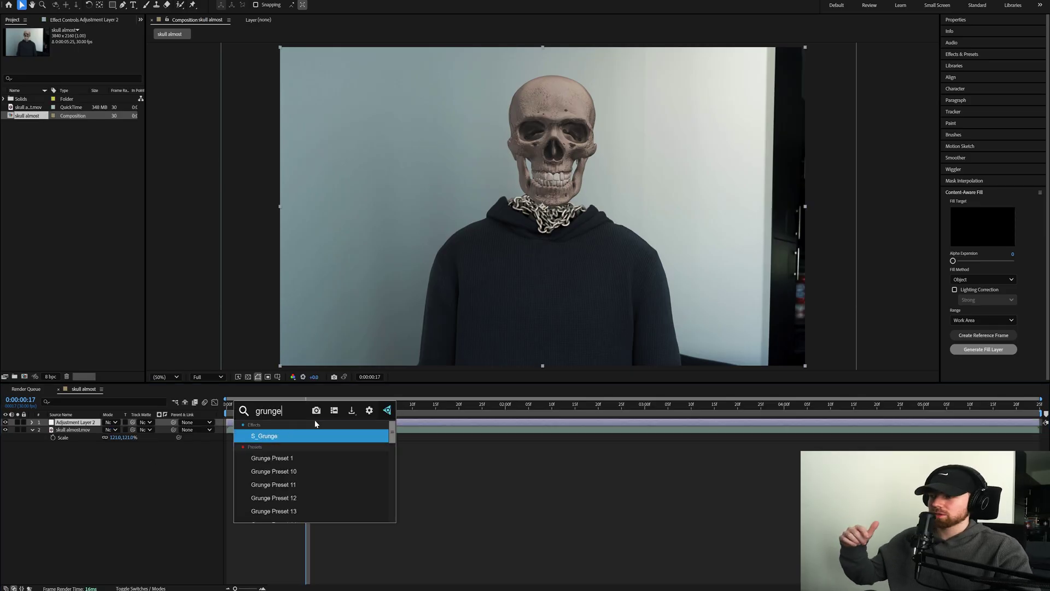
key("Down")
key("Down")
key("Return")
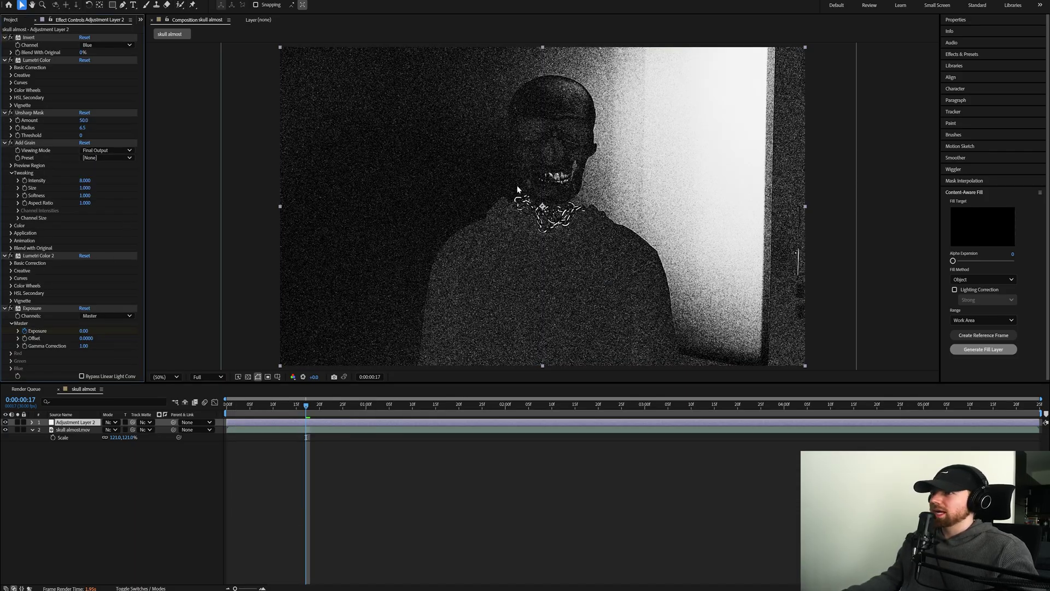
- In the adjustment layer's first Lumetri Color, set Whites to 84 and Blacks to about -13
left_click(10, 68)
left_click_drag(84, 165, 116, 189)
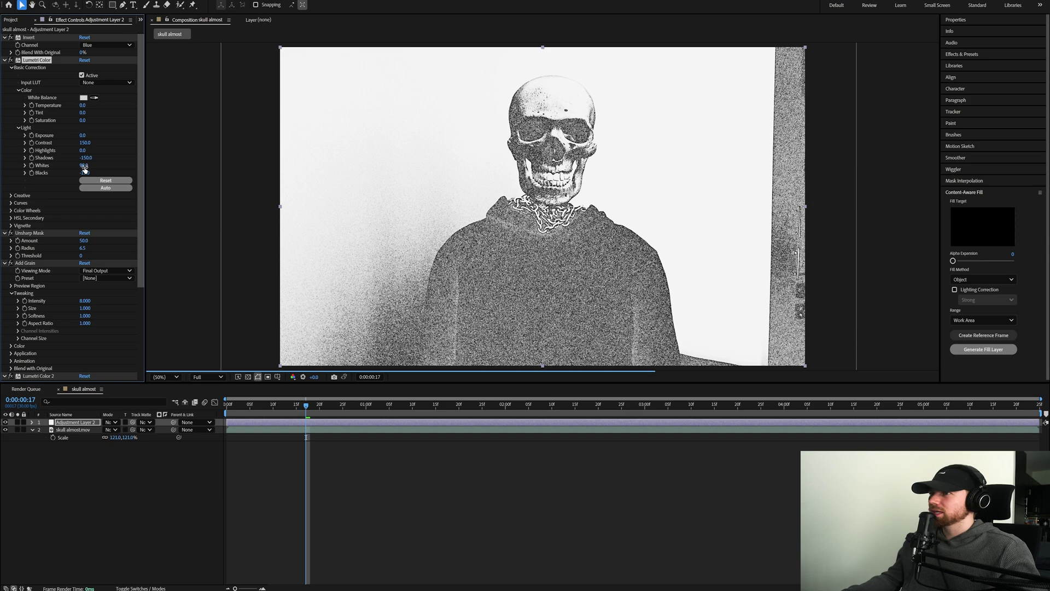
left_click_drag(85, 169, 78, 169)
- Set the Invert effect's Channel to Luminance and the first Lumetri Color's Whites to 56 and Blacks to -61
left_click(38, 42)
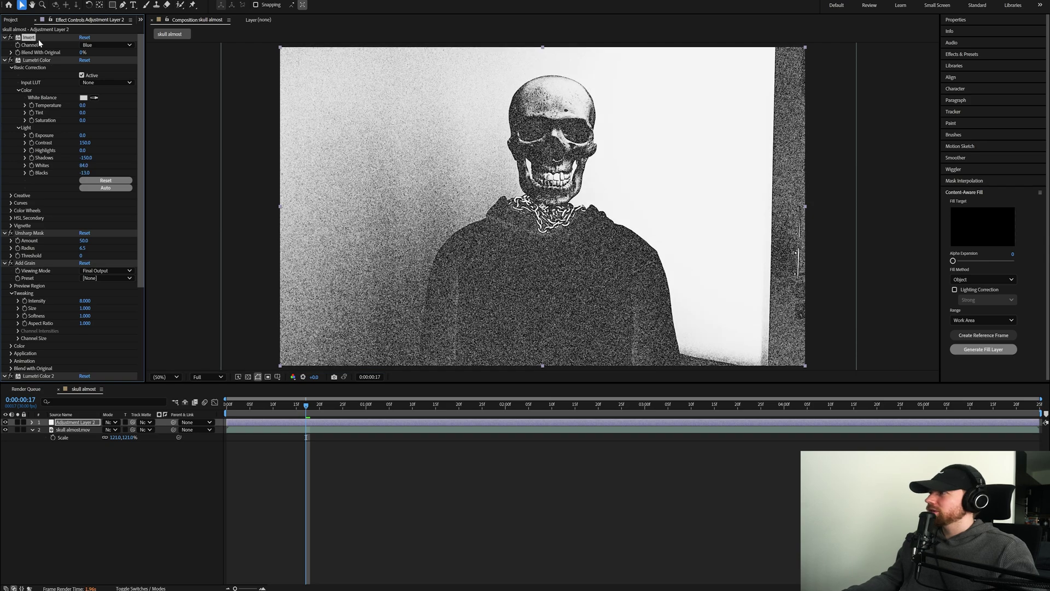
left_click(101, 46)
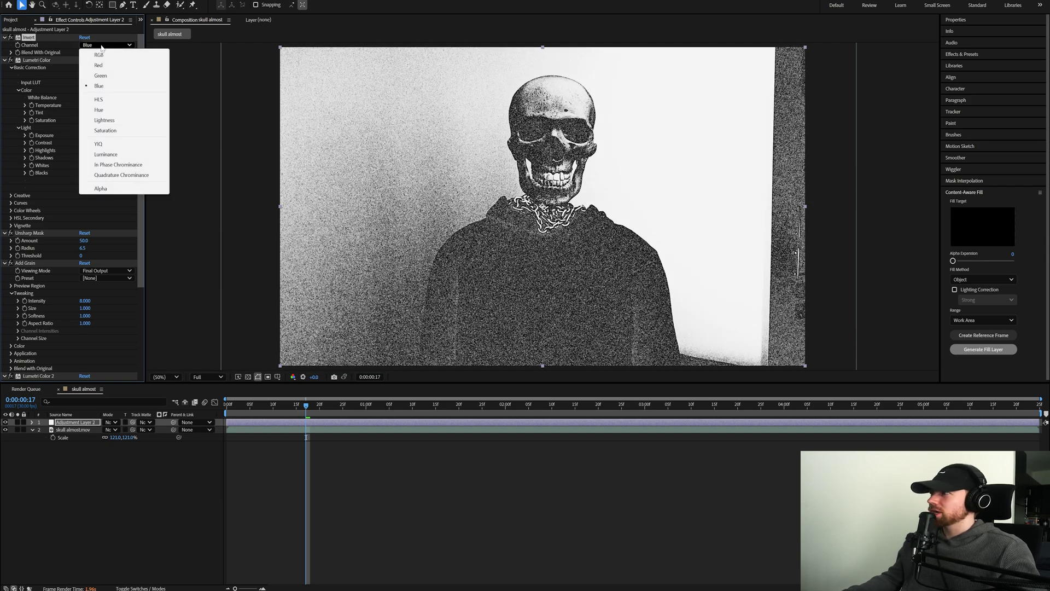
left_click(106, 154)
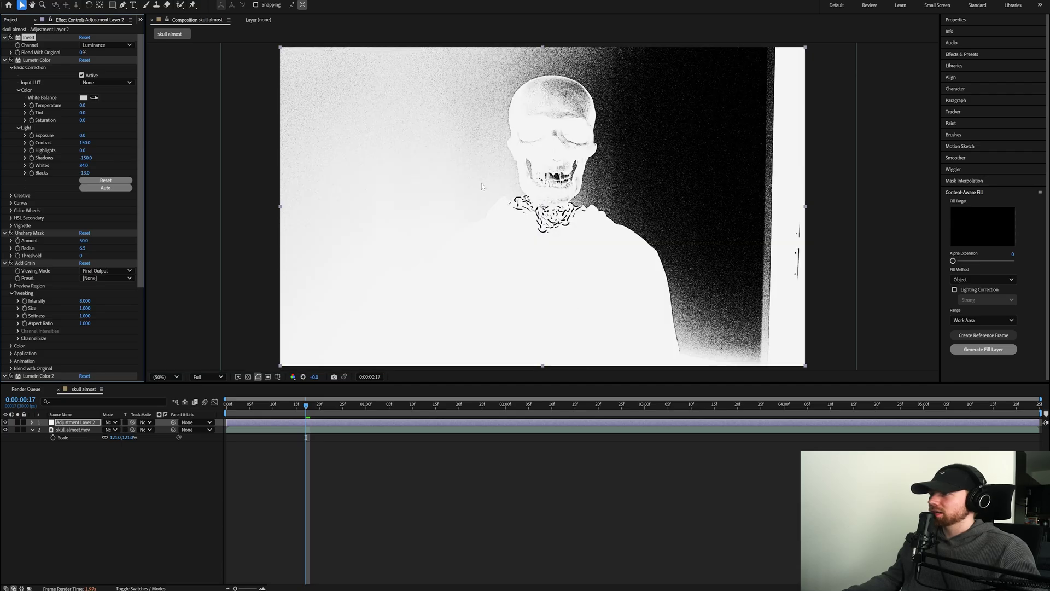
left_click_drag(86, 166, 74, 166)
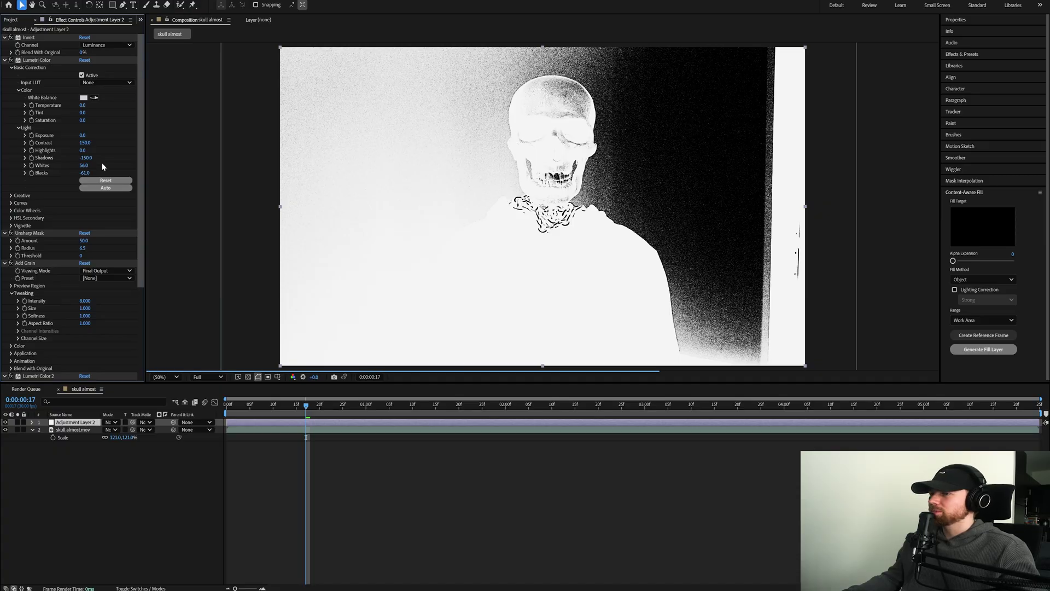
scroll(590, 180, "up", 1)
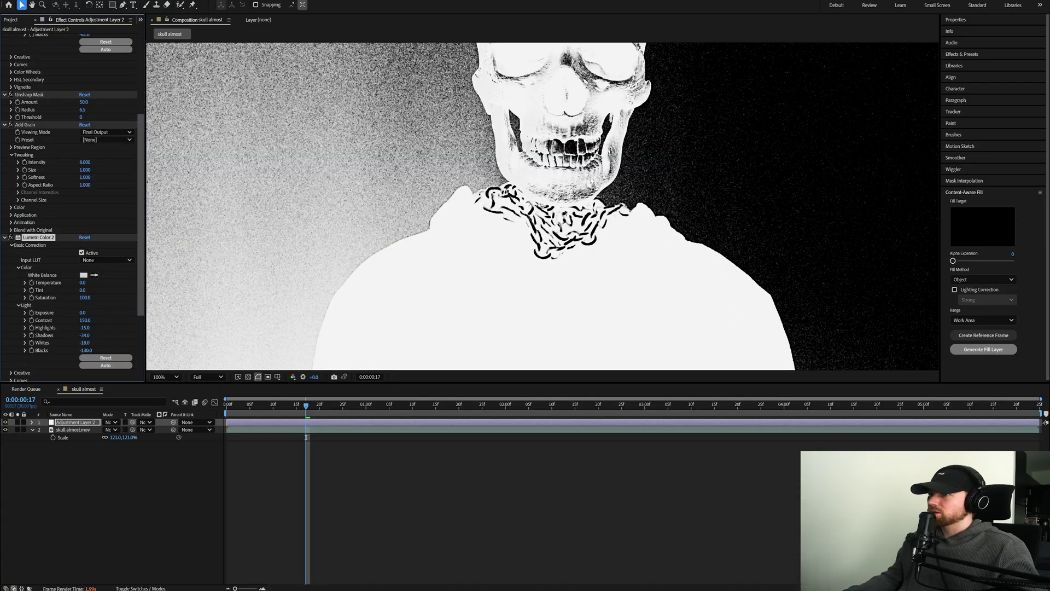
left_click_drag(590, 180, 530, 174)
scroll(541, 203, "down", 1)
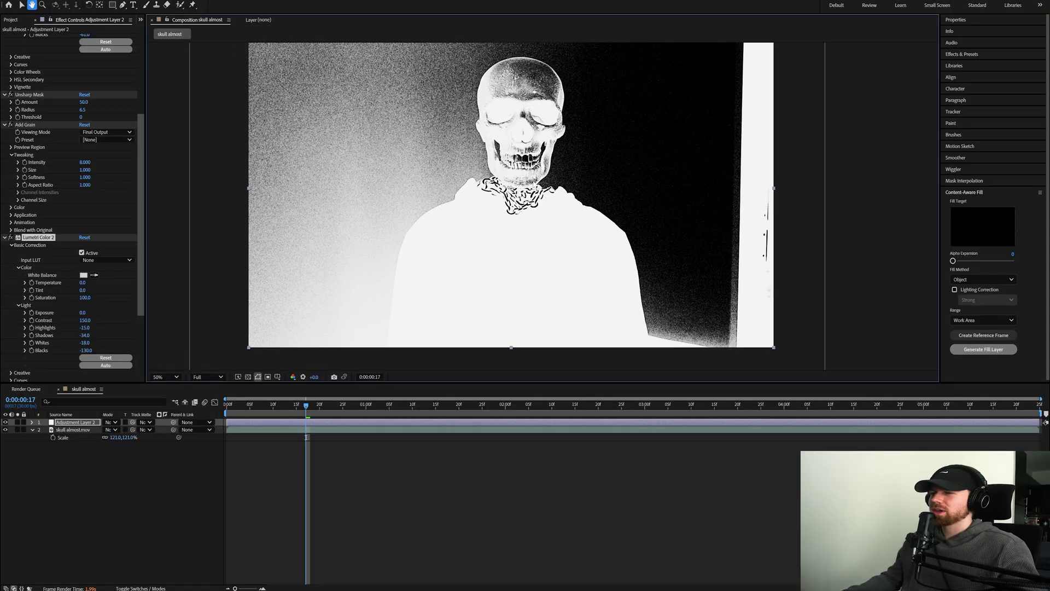
key("v")
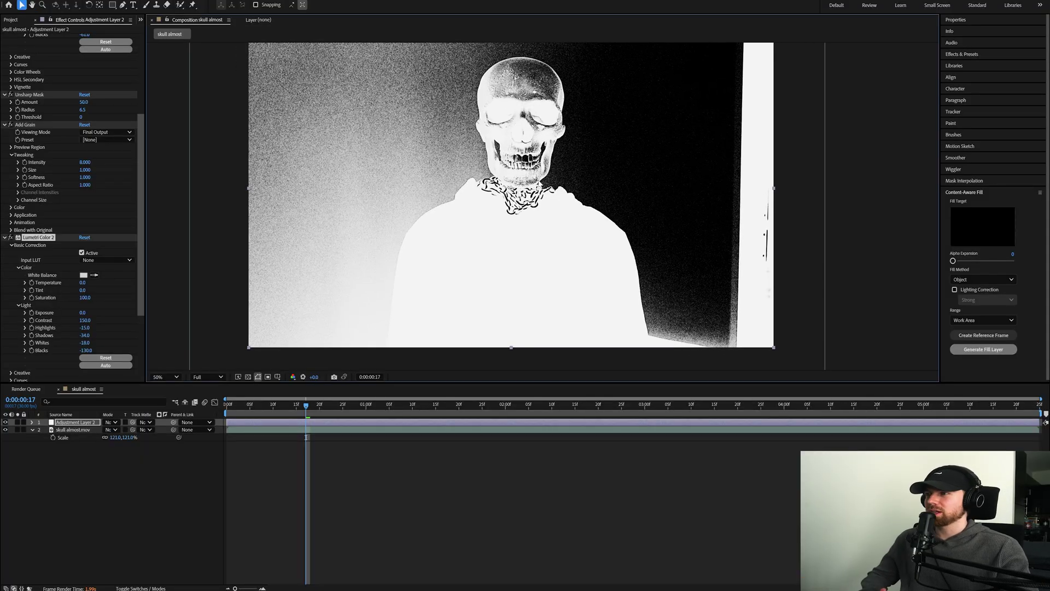
- Return to the start of the composition and apply the S_NightSky effect to the adjustment layer
key("Home")
key("ctrl+space")
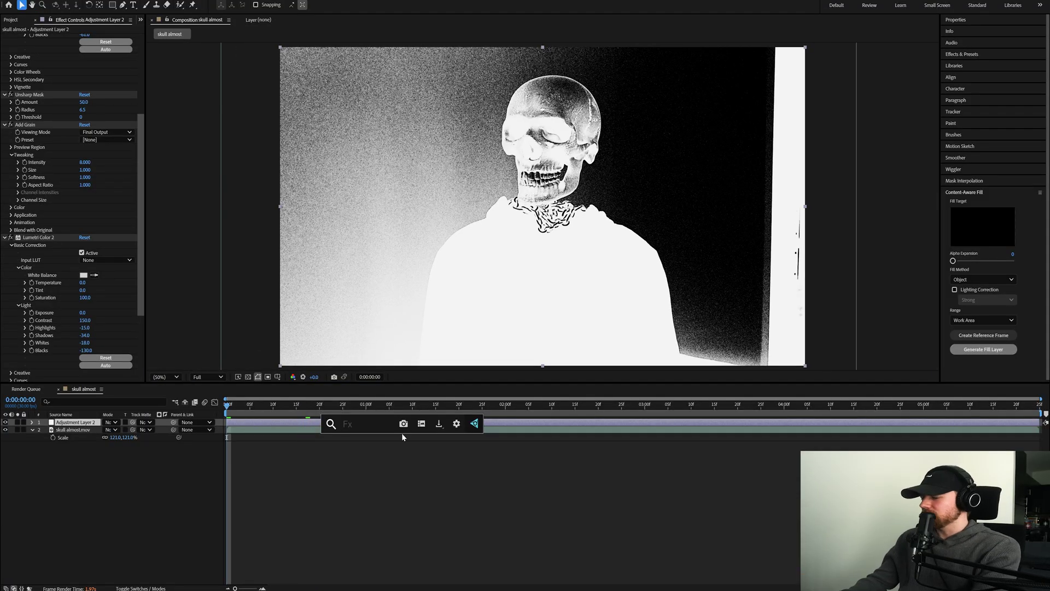
type("night")
key("Return")
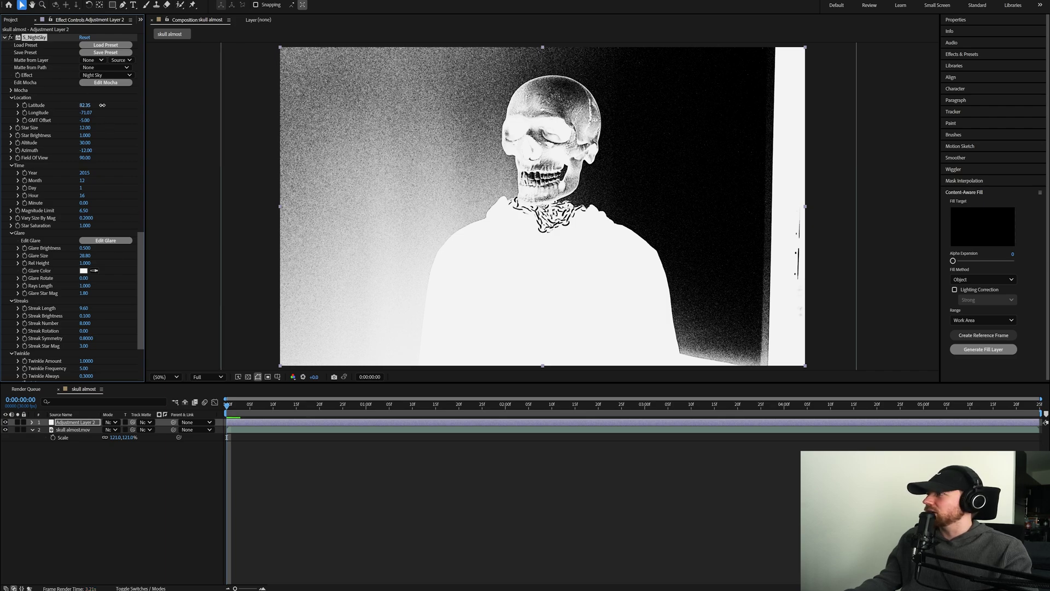
- Set the S_NightSky Latitude to 90 and Star Brightness to 1.66
left_click_drag(102, 105, 108, 113)
scroll(102, 262, "up", 5)
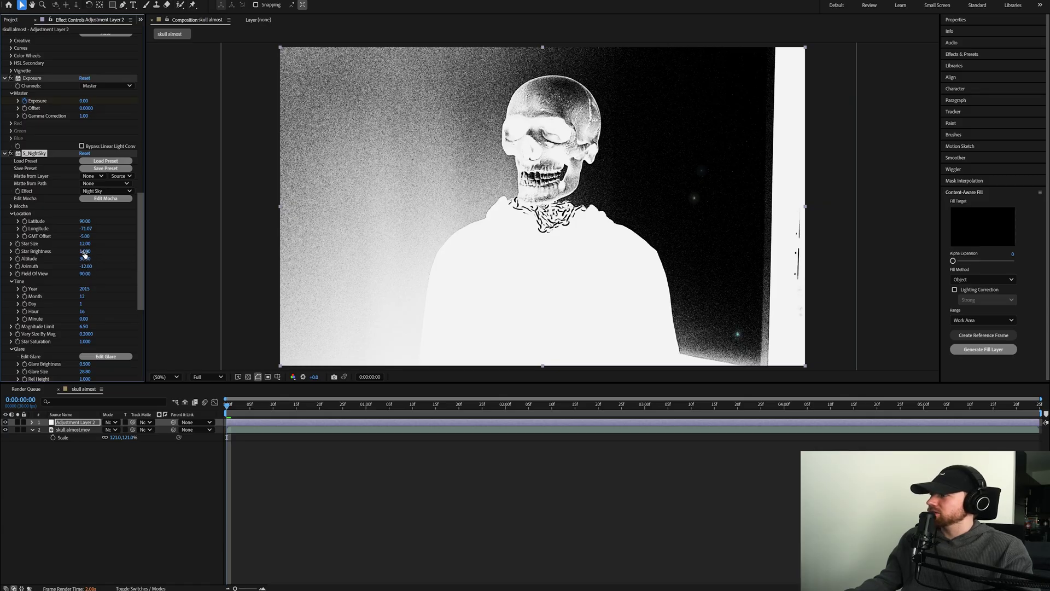
left_click_drag(102, 250, 112, 249)
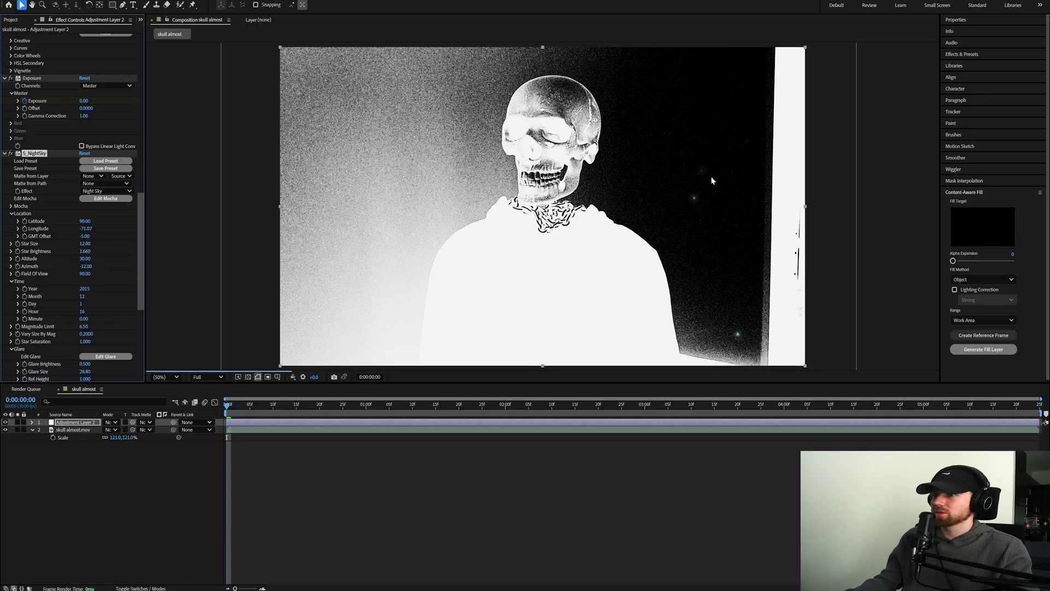
- Examine the stars in the dark background and the overall skull frame at different magnifications
scroll(717, 181, "up", 4)
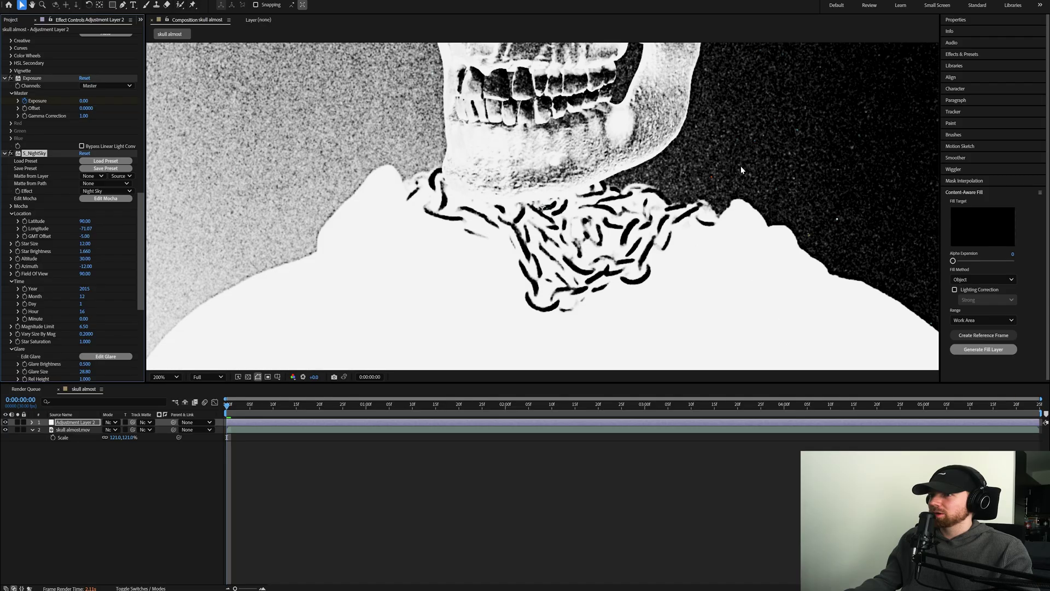
left_click_drag(817, 230, 567, 133)
scroll(560, 146, "down", 1)
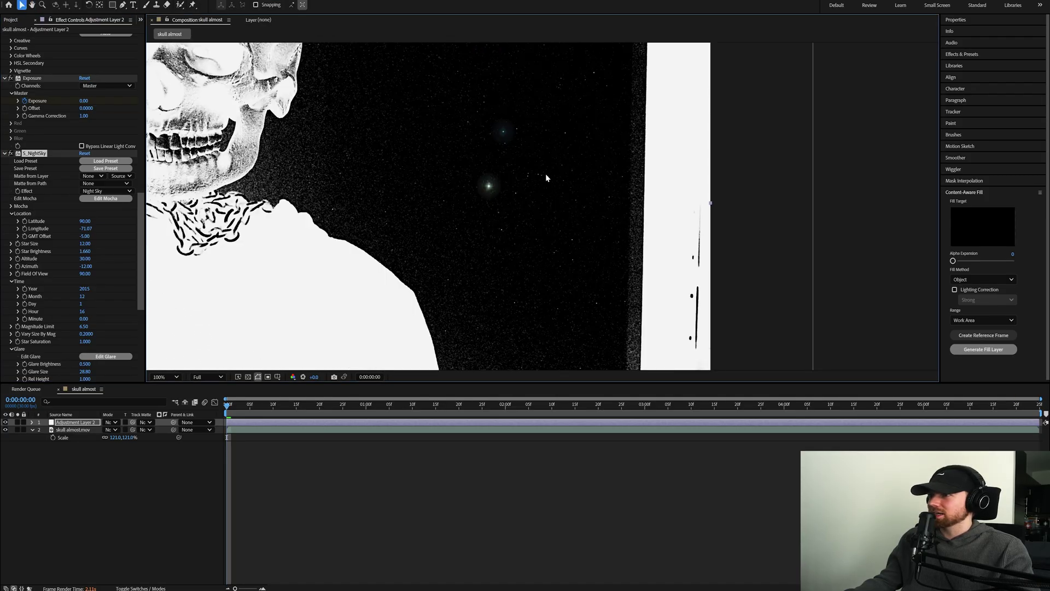
left_click_drag(549, 181, 598, 197)
scroll(556, 138, "down", 1)
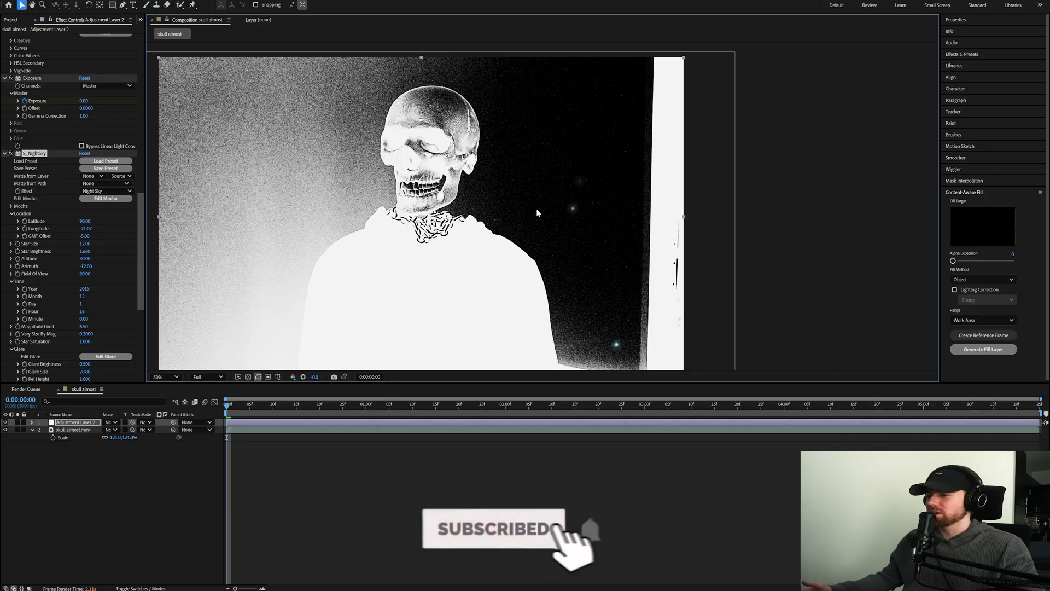
scroll(568, 188, "down", 1)
left_click_drag(527, 192, 578, 183)
scroll(600, 174, "up", 1)
scroll(578, 182, "down", 1)
left_click(677, 475)
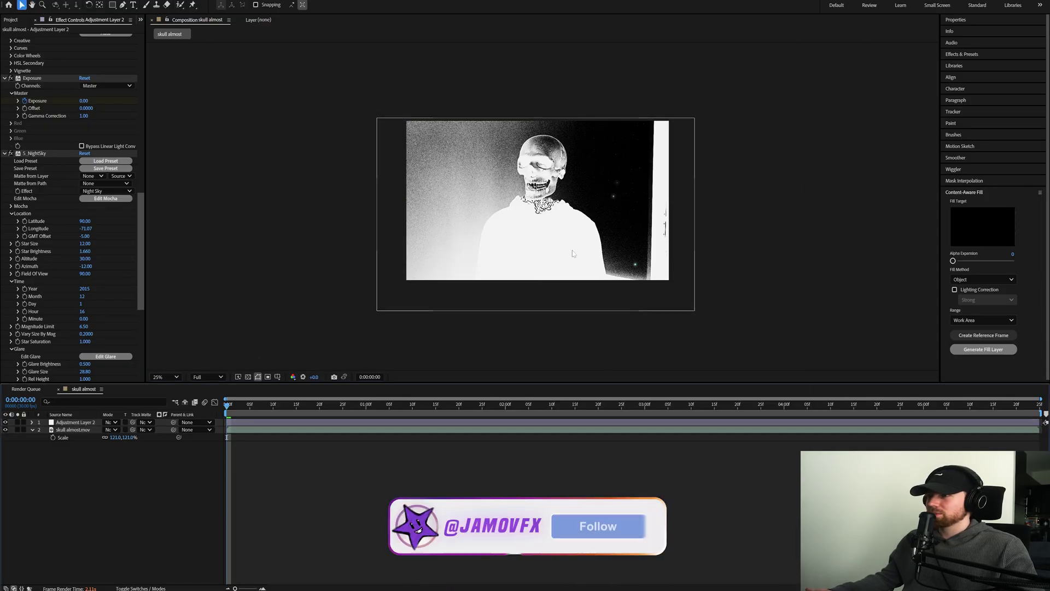